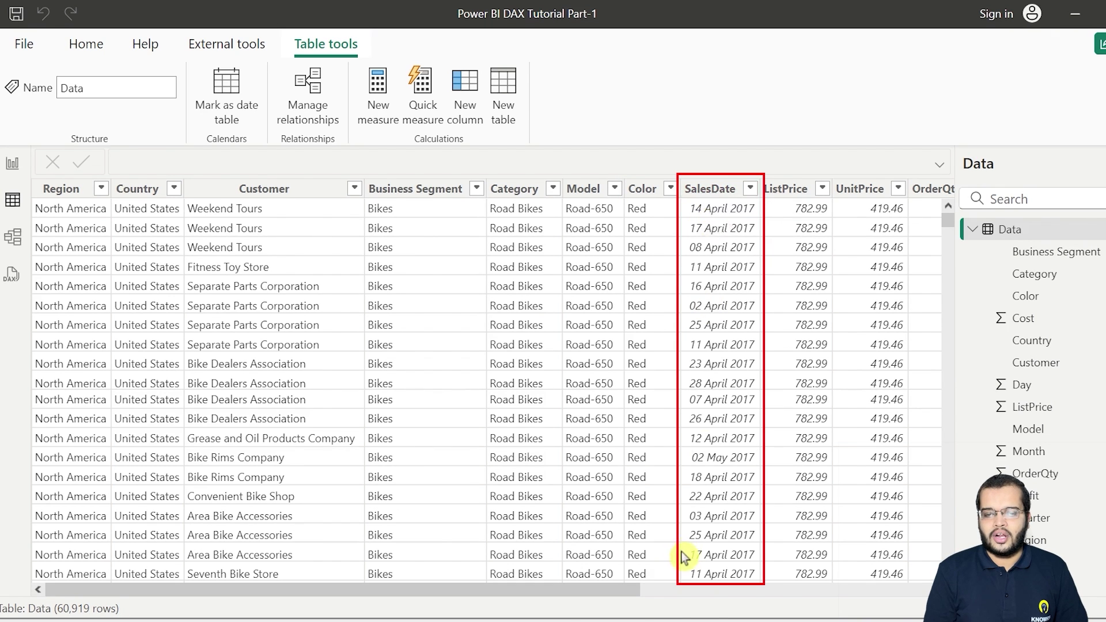
- Examine the Data table's columns across to Quarter, selecting the SalesDate column along the way
{"action": "mouse_move", "coordinate": [624, 592]}
{"action": "left_mouse_down"}
{"action": "mouse_move", "coordinate": [870, 576]}
{"action": "mouse_move", "coordinate": [912, 590]}
{"action": "left_mouse_up"}
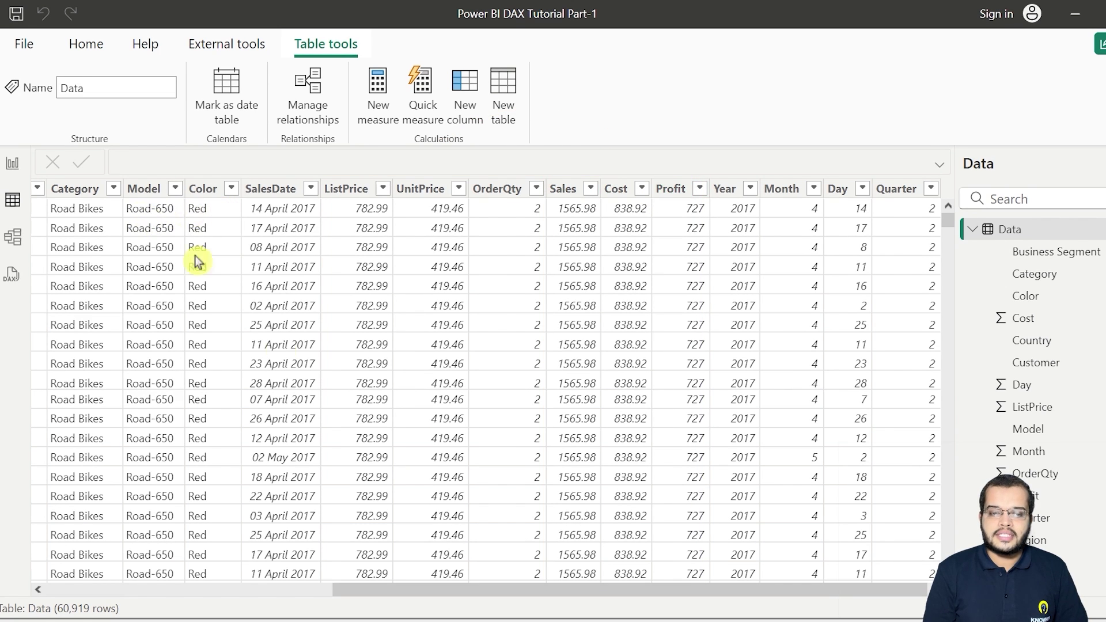
{"action": "left_click_drag", "start_coordinate": [441, 590], "coordinate": [172, 583]}
{"action": "left_click", "coordinate": [681, 192]}
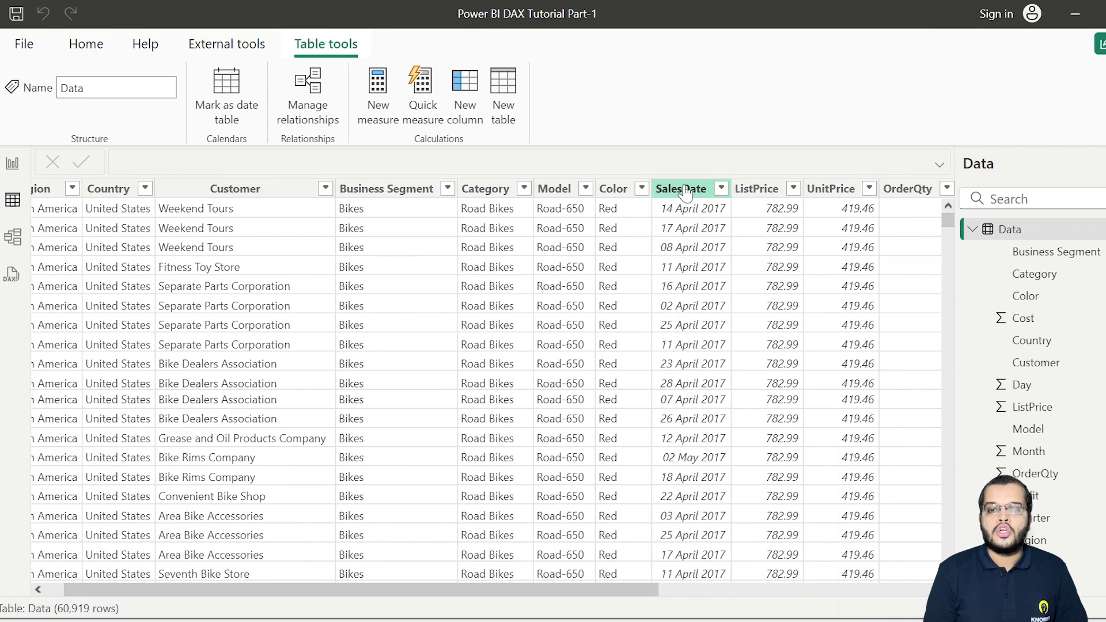
{"action": "left_click_drag", "start_coordinate": [617, 587], "coordinate": [931, 576]}
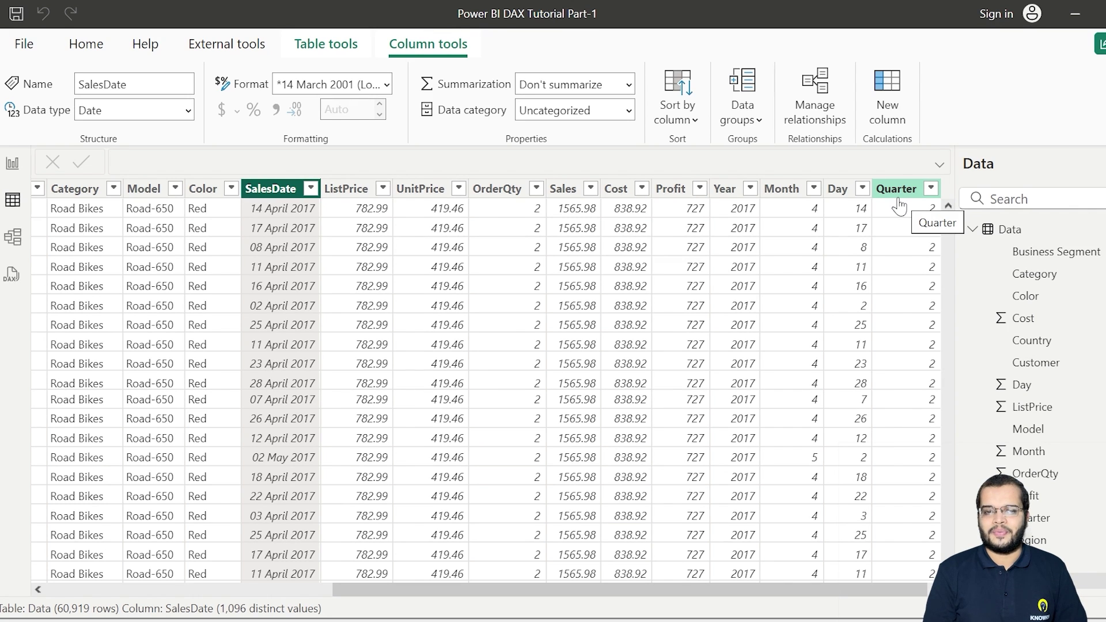
- Sort the Data table by the Sales column in descending order
{"action": "left_click", "coordinate": [591, 189]}
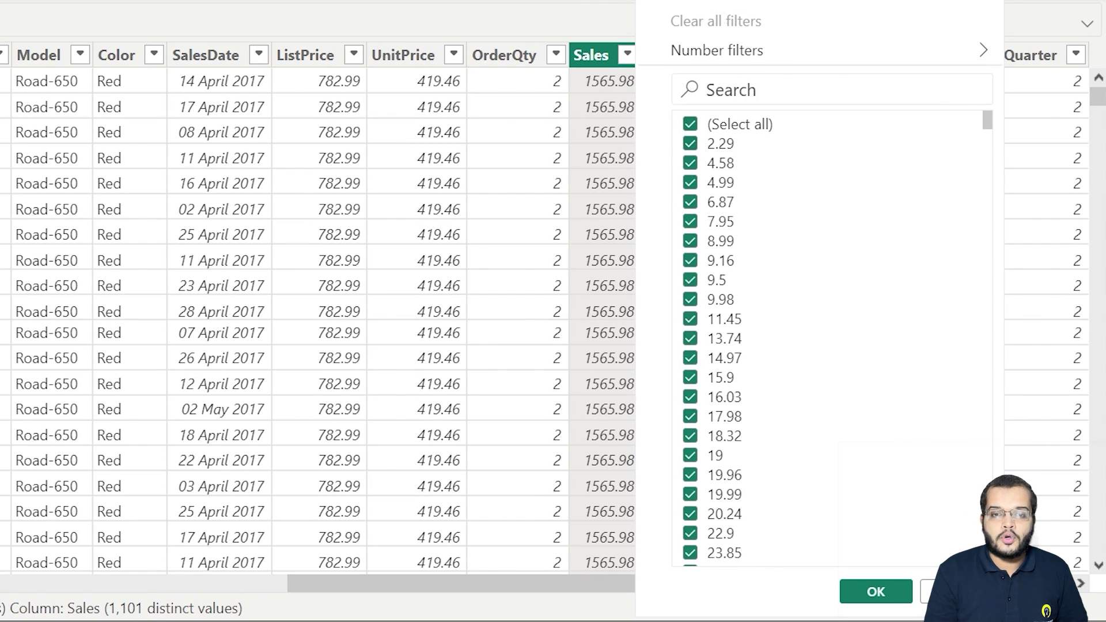
{"action": "left_click", "coordinate": [716, 1]}
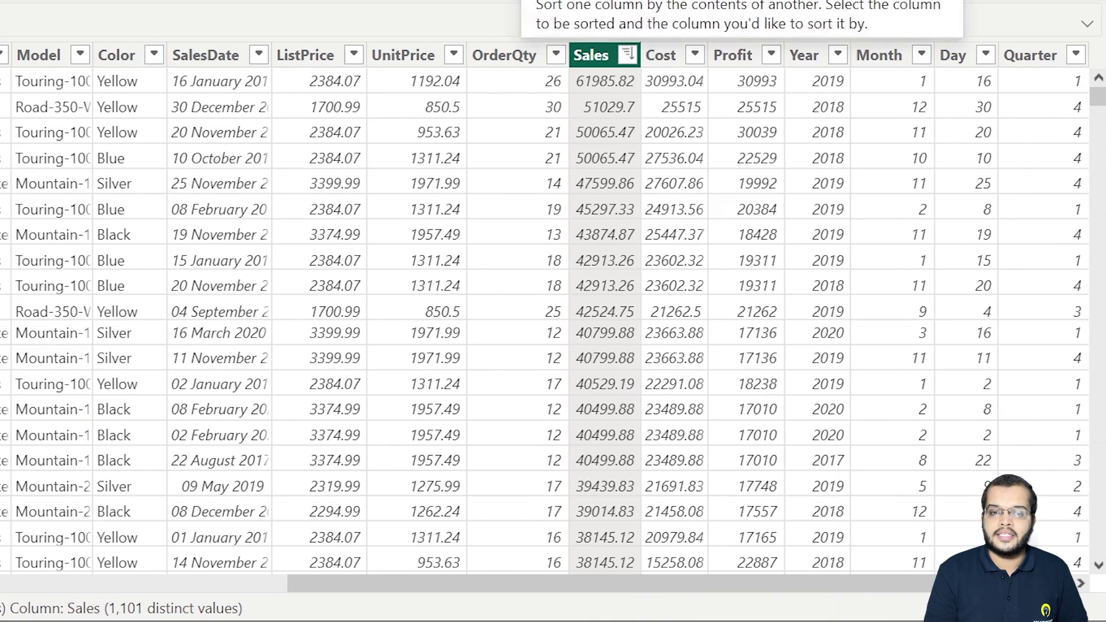
{"action": "left_click", "coordinate": [628, 56]}
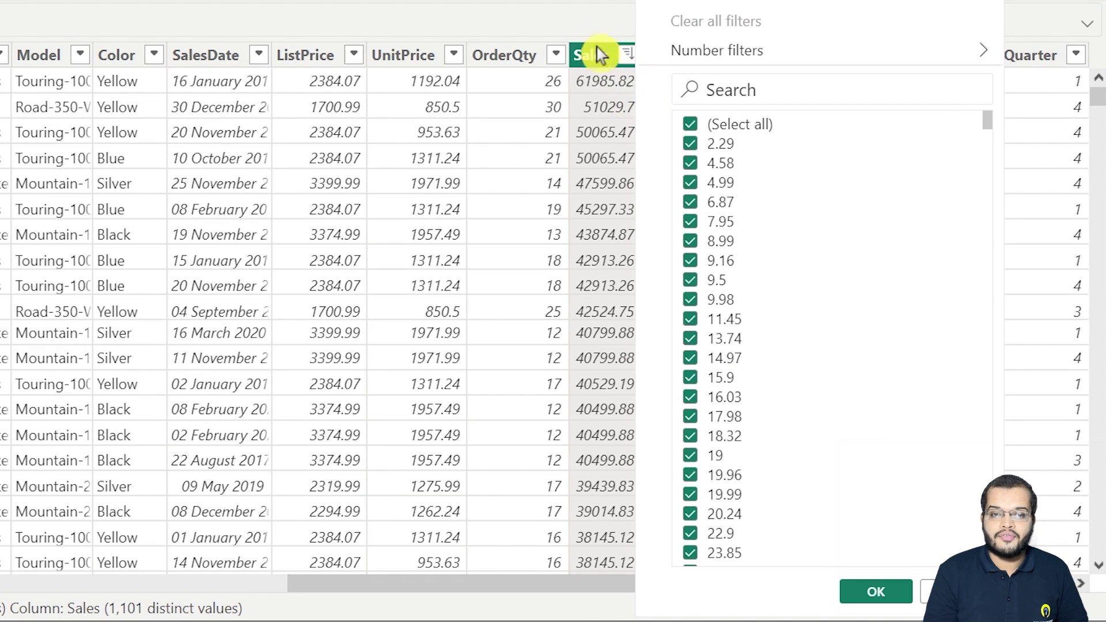
{"action": "left_click", "coordinate": [628, 85]}
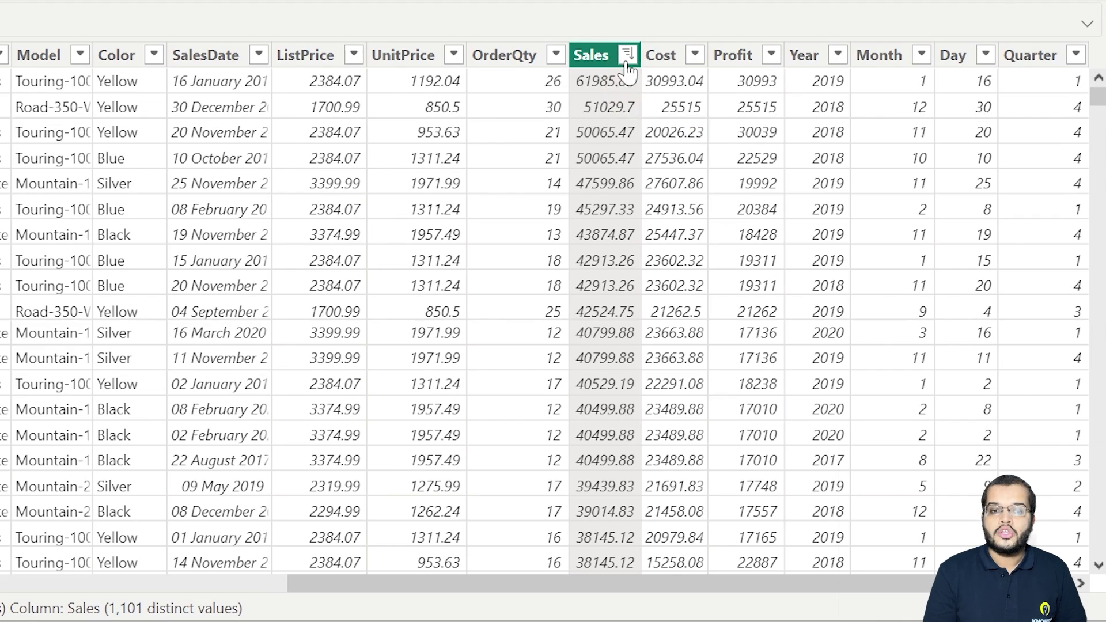
- Sort the Data table by Sales in ascending order and look through the Sales column's filter values without filtering
{"action": "left_click", "coordinate": [628, 60]}
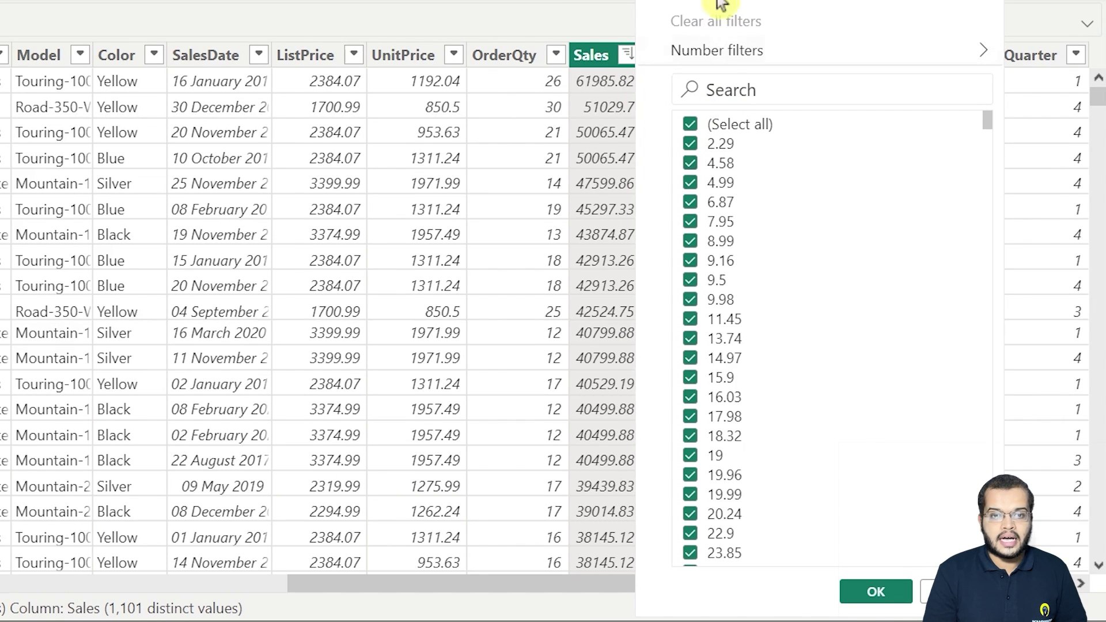
{"action": "left_click", "coordinate": [697, 2]}
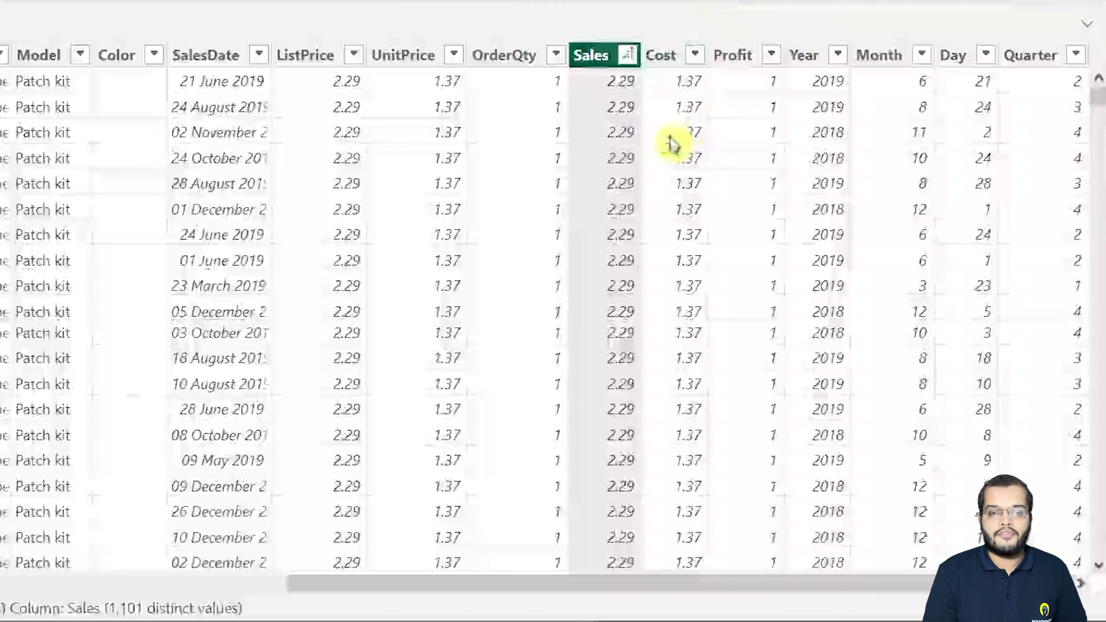
{"action": "left_click", "coordinate": [628, 56]}
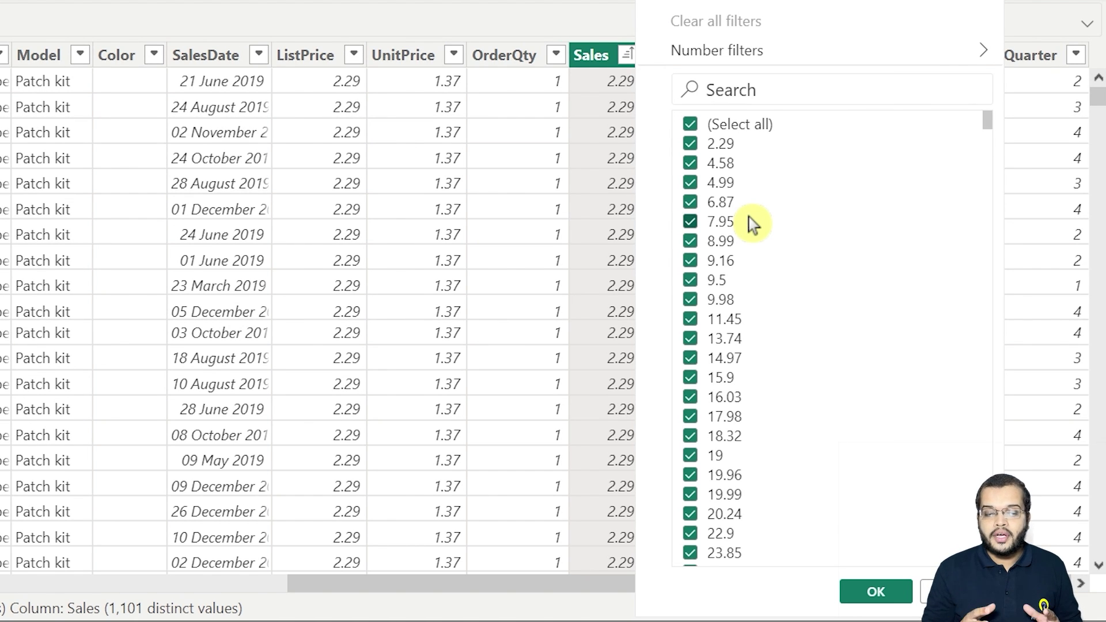
{"action": "scroll", "coordinate": [753, 224], "scroll_direction": "down", "scroll_amount": 20}
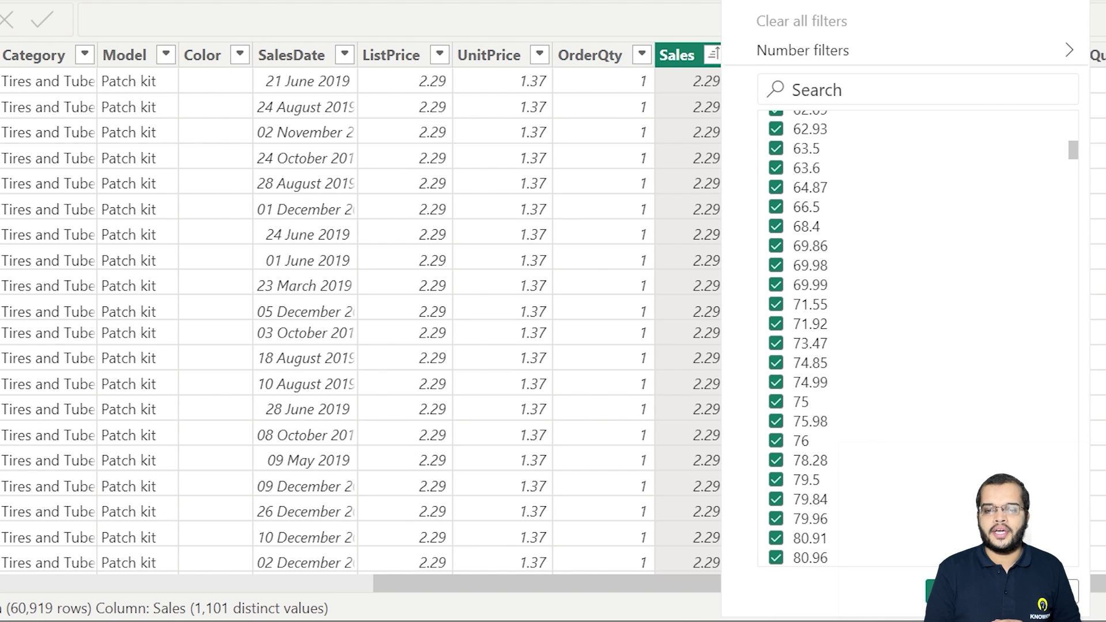
{"action": "key", "text": "Escape"}
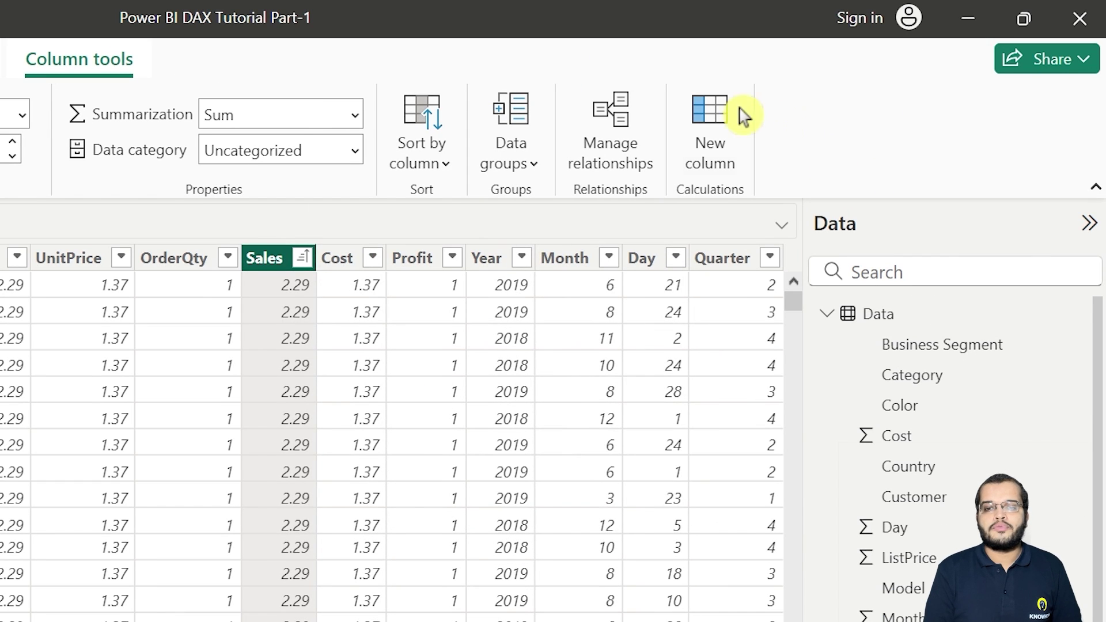
- Add a new calculated column named SCEN1 and begin its formula with an IF function
{"action": "left_click", "coordinate": [707, 143]}
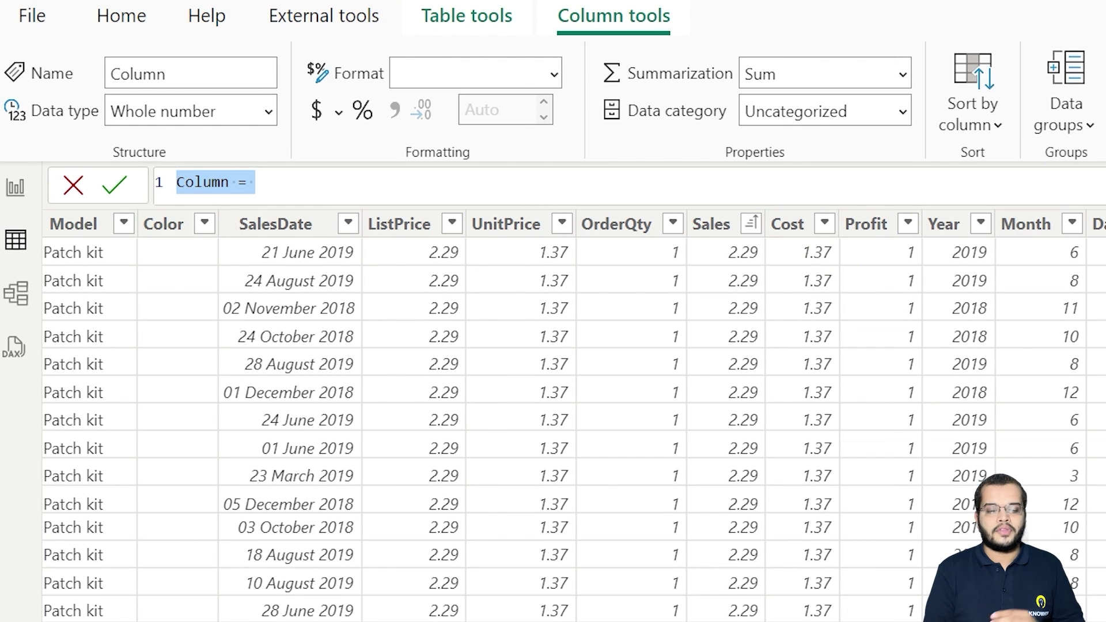
{"action": "type", "text": "SC"}
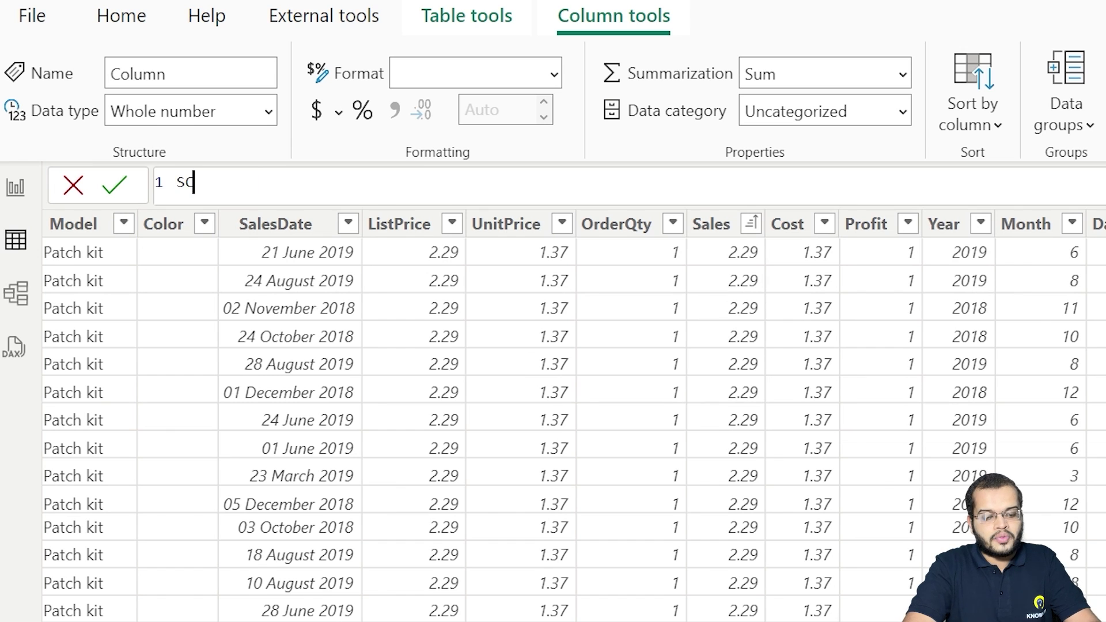
{"action": "type", "text": "EN1 "}
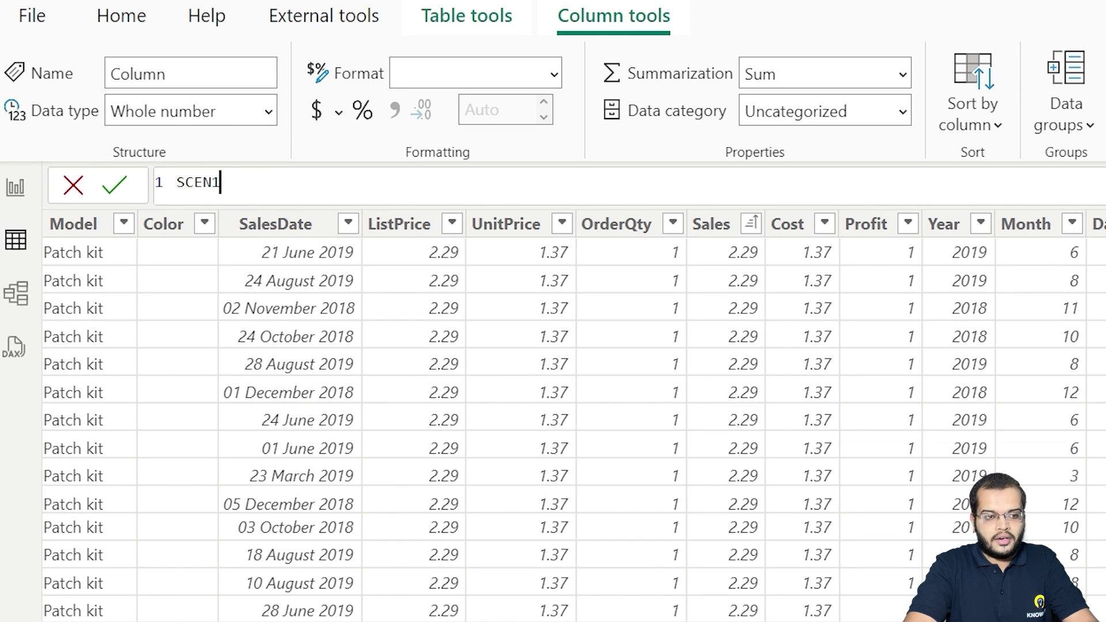
{"action": "type", "text": "= "}
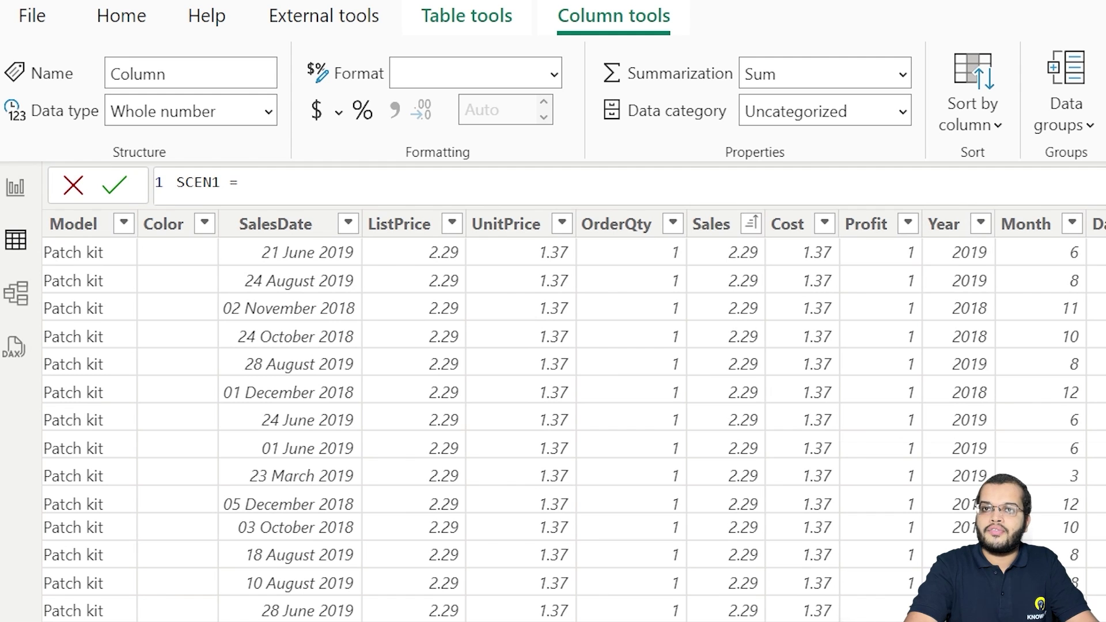
{"action": "type", "text": "IF"}
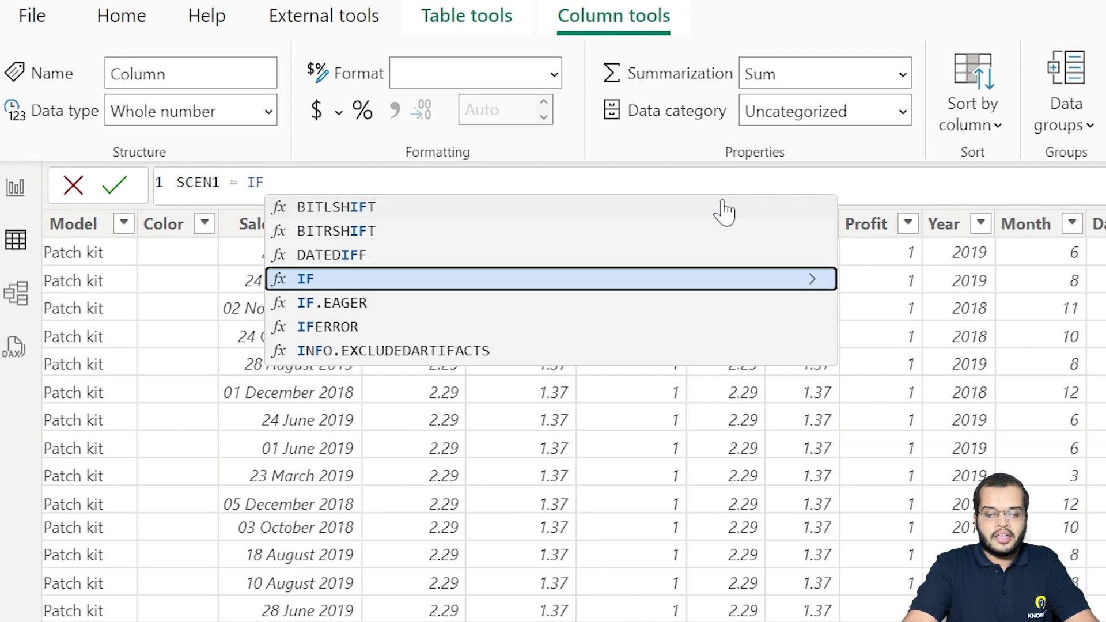
{"action": "type", "text": "("}
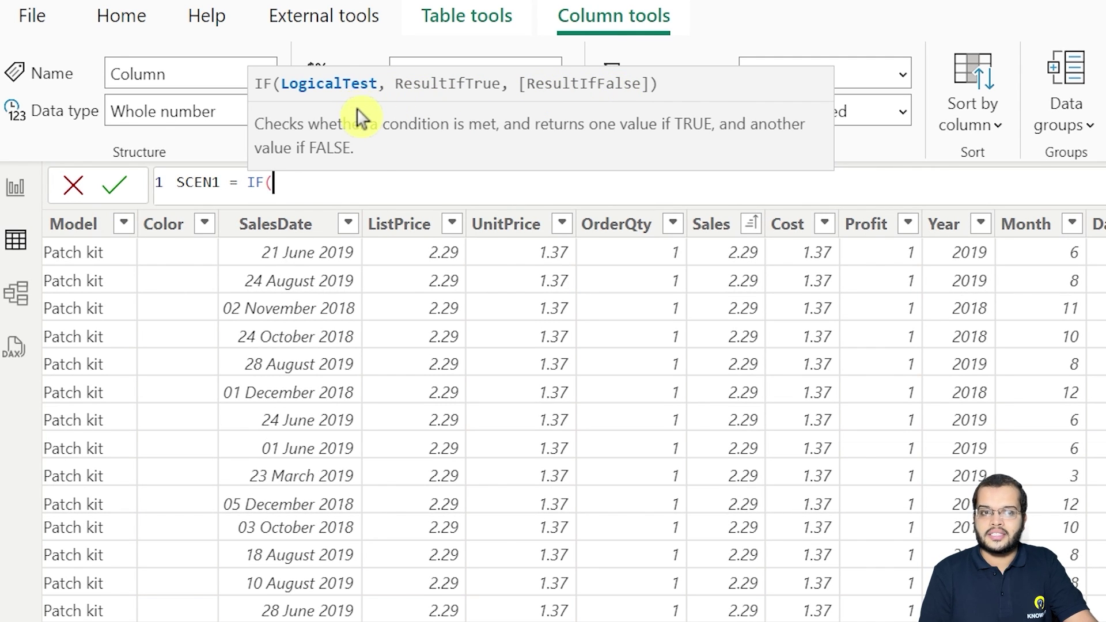
- Enter Data[Sales]<100 as the IF function's logical test and "BAD BUSINESS" as its true result
{"action": "type", "text": "SA"}
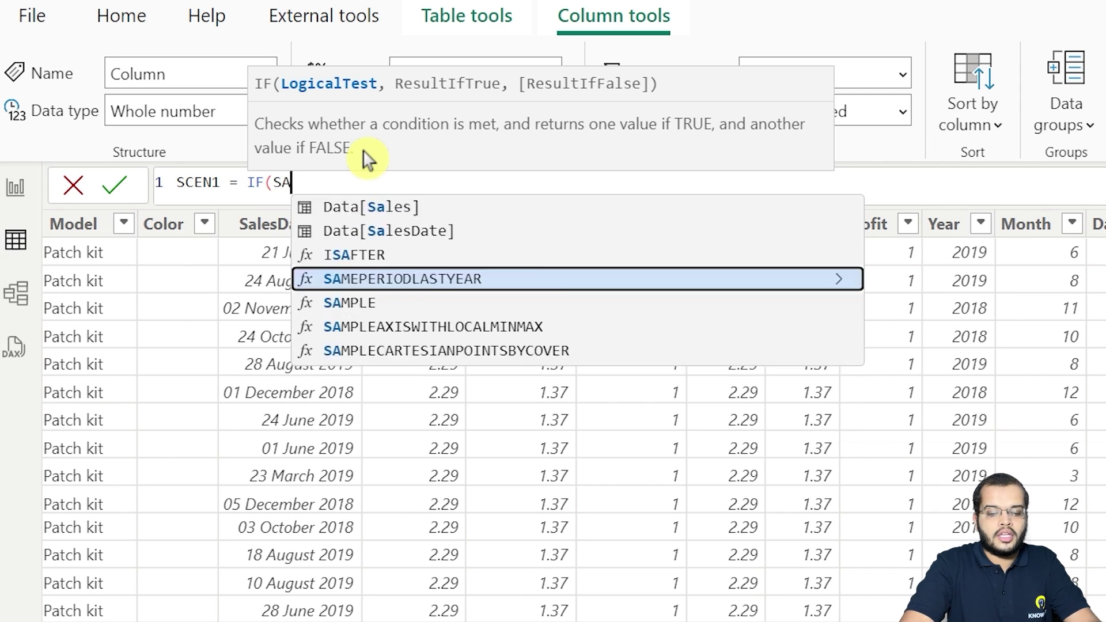
{"action": "type", "text": "LES"}
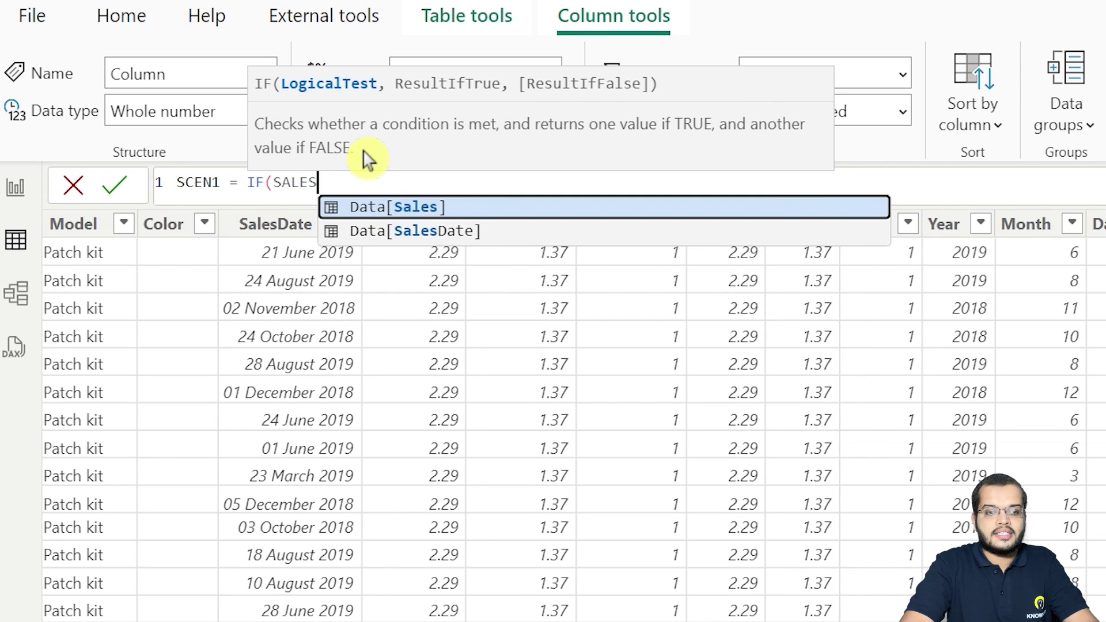
{"action": "left_click", "coordinate": [385, 208]}
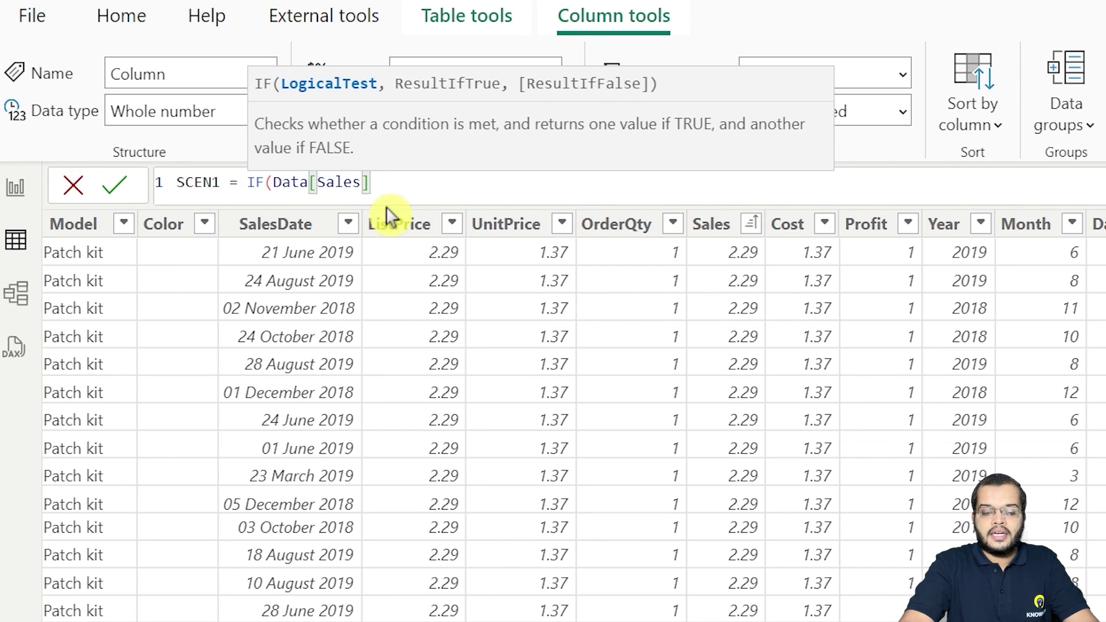
{"action": "type", "text": "<100"}
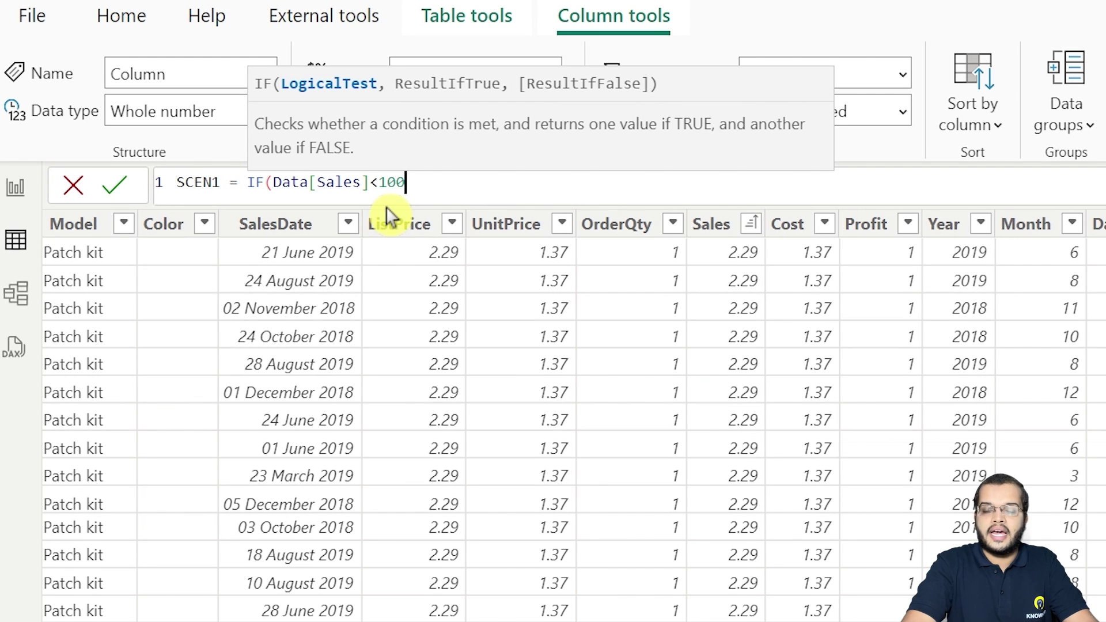
{"action": "type", "text": ",\"B"}
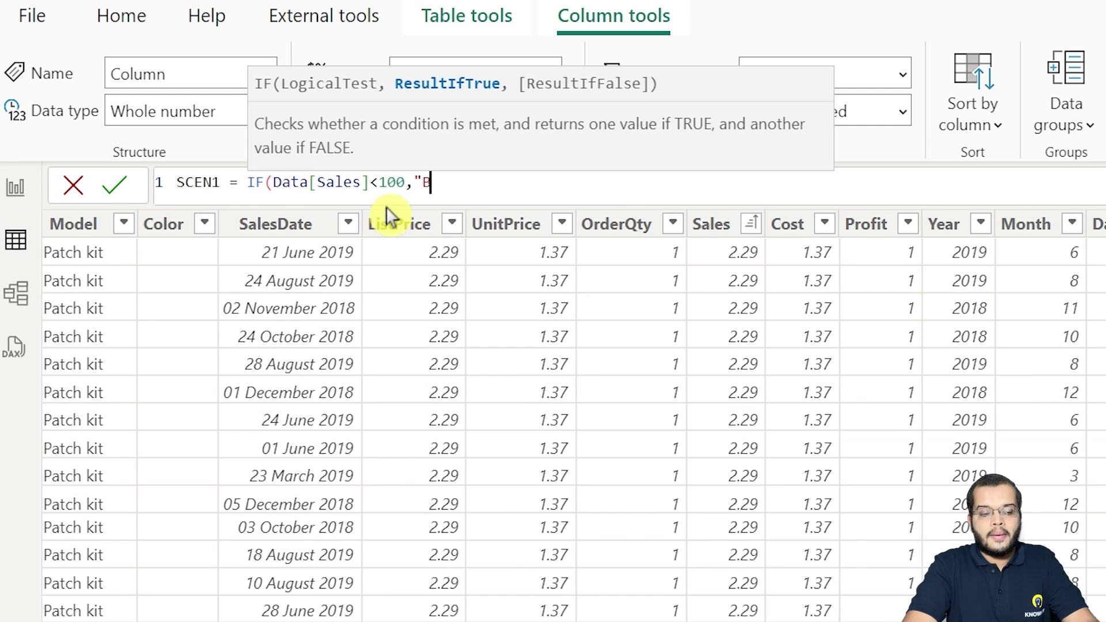
{"action": "type", "text": "AD BU"}
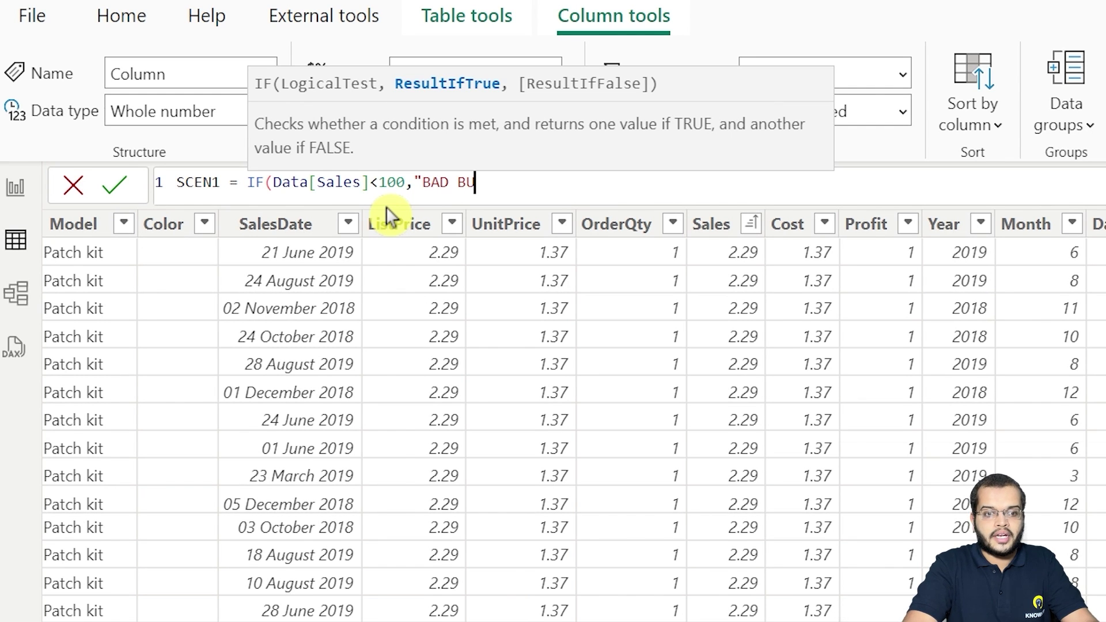
{"action": "type", "text": "SINESS\","}
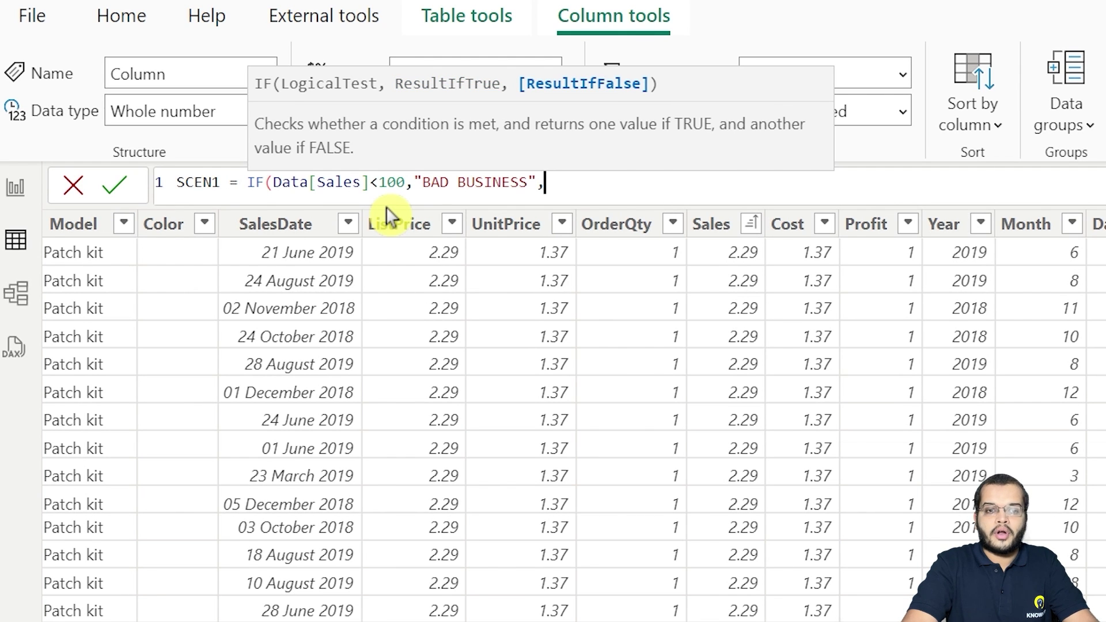
- Nest a second IF as the false result, testing Data[Sales]>5000 and returning "GOOD BUSINESS" when true
{"action": "type", "text": "IF"}
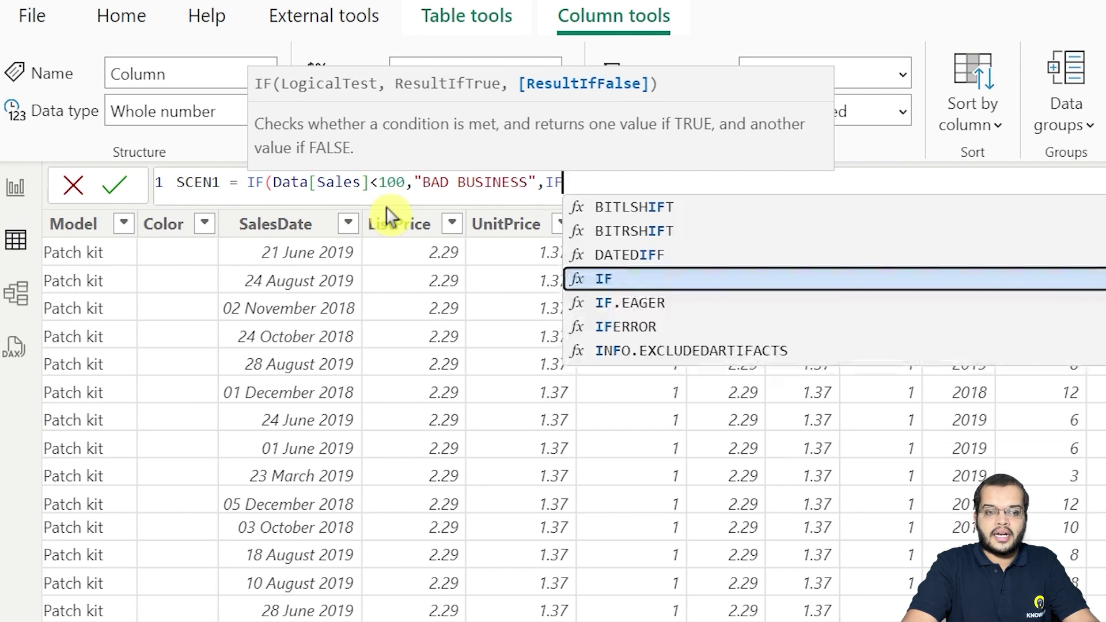
{"action": "left_click", "coordinate": [631, 278]}
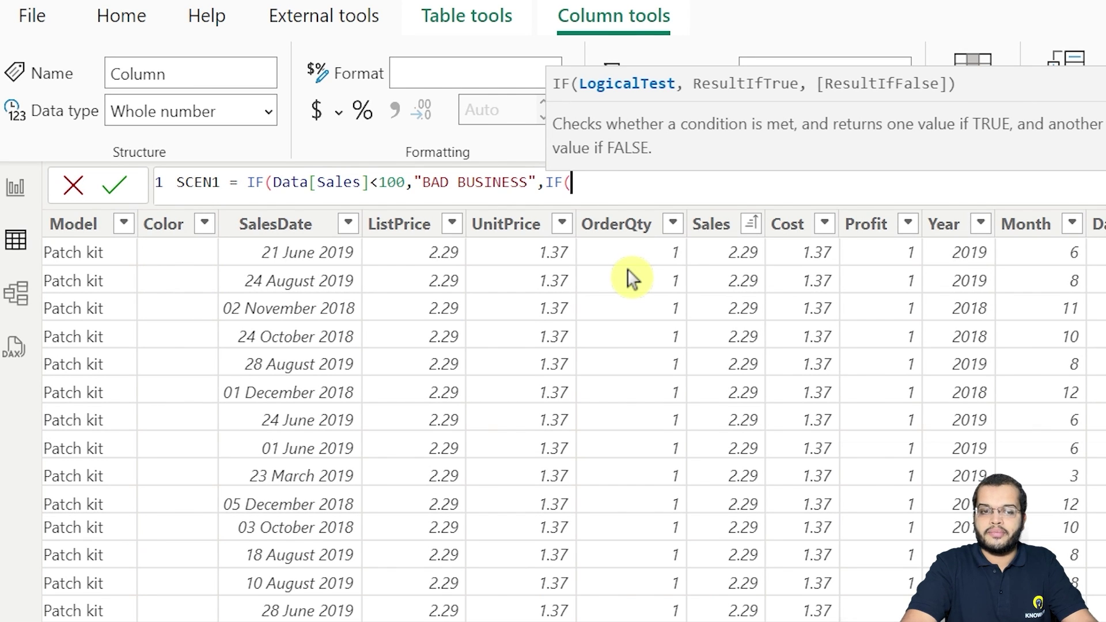
{"action": "type", "text": "SALES"}
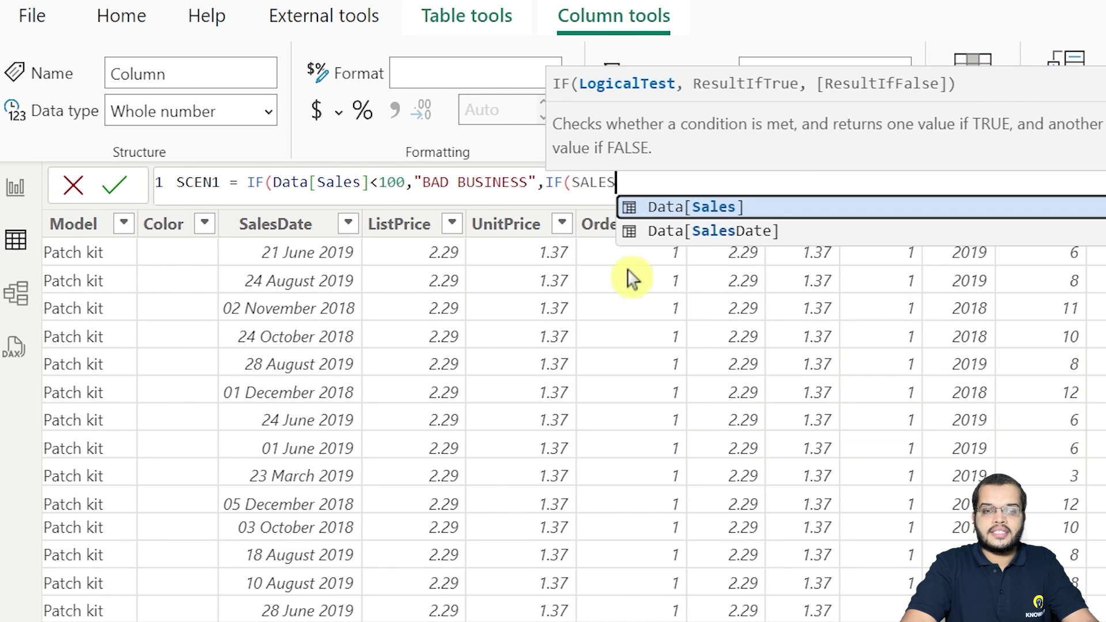
{"action": "left_click", "coordinate": [682, 207]}
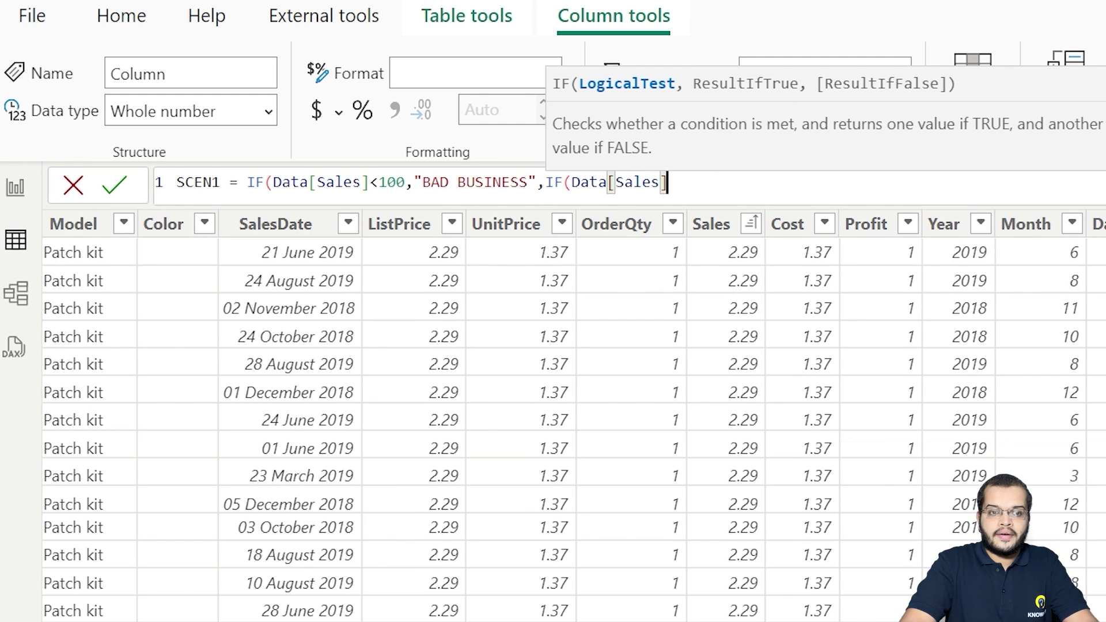
{"action": "type", "text": ">"}
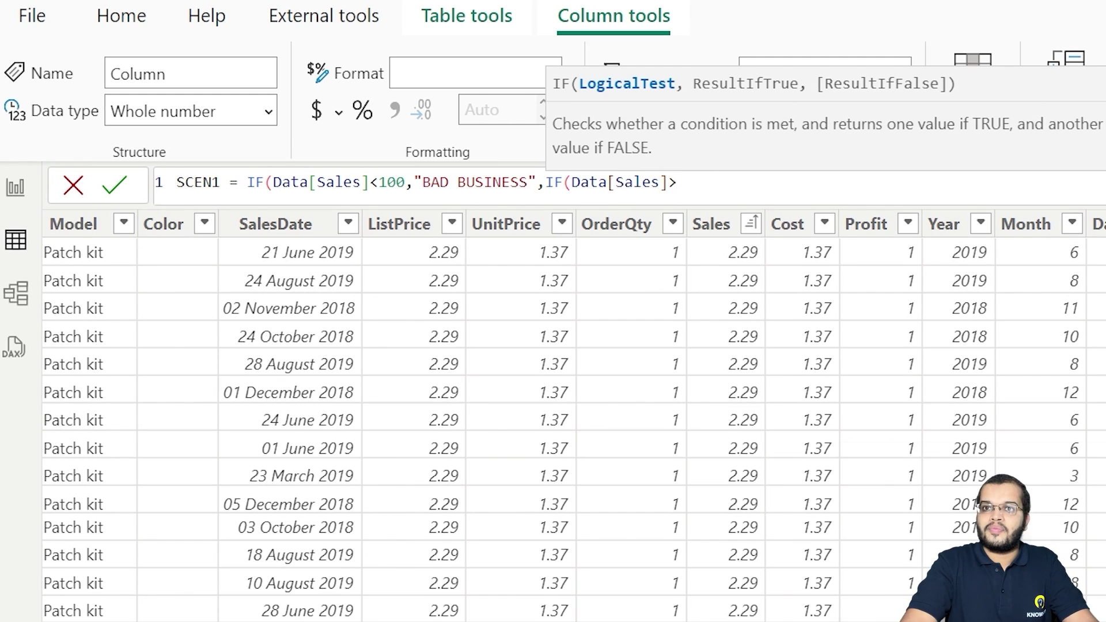
{"action": "type", "text": "5000,"}
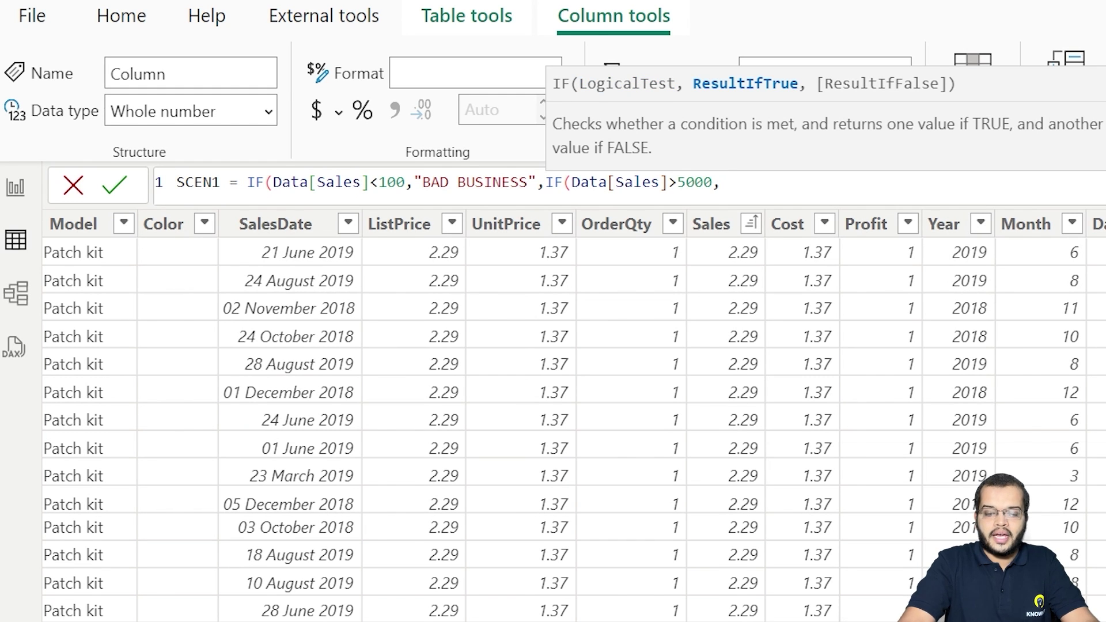
{"action": "type", "text": "\"GOOD BUSINESS"}
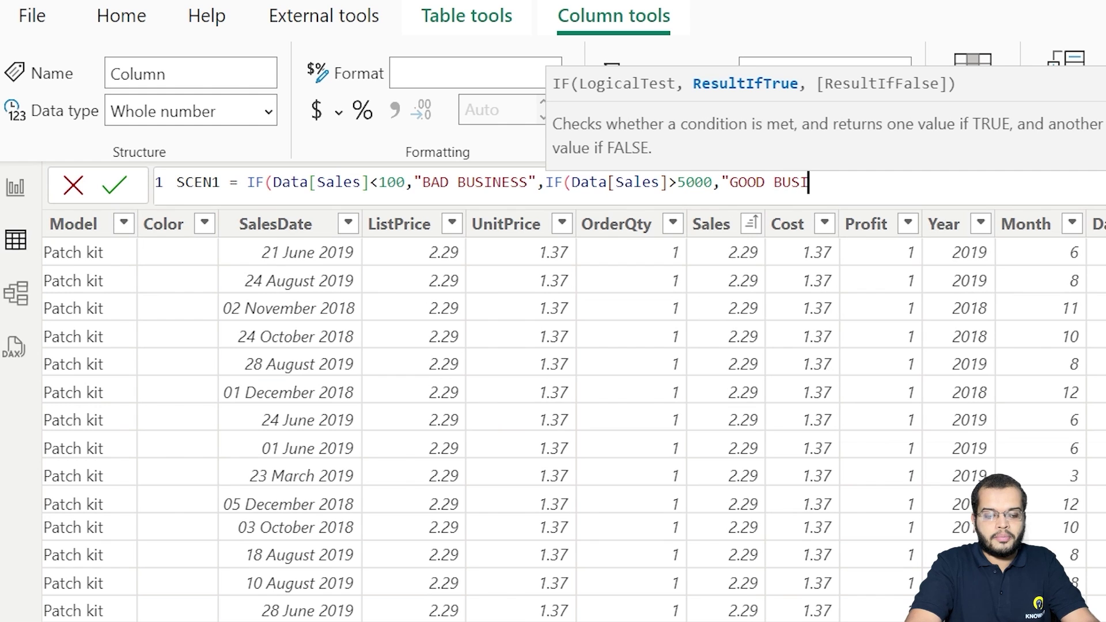
{"action": "type", "text": "\","}
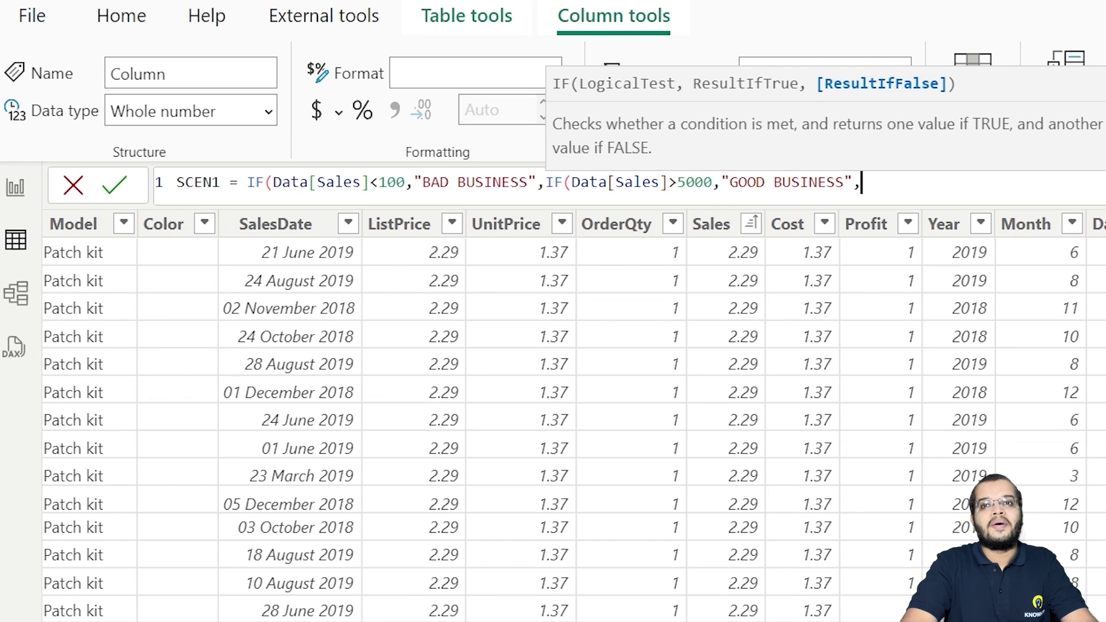
- Enter "AVERAGE BUSINESS" as the nested IF's false result, close both IF functions and commit the SCEN1 column
{"action": "type", "text": "\""}
{"action": "type", "text": "AVE"}
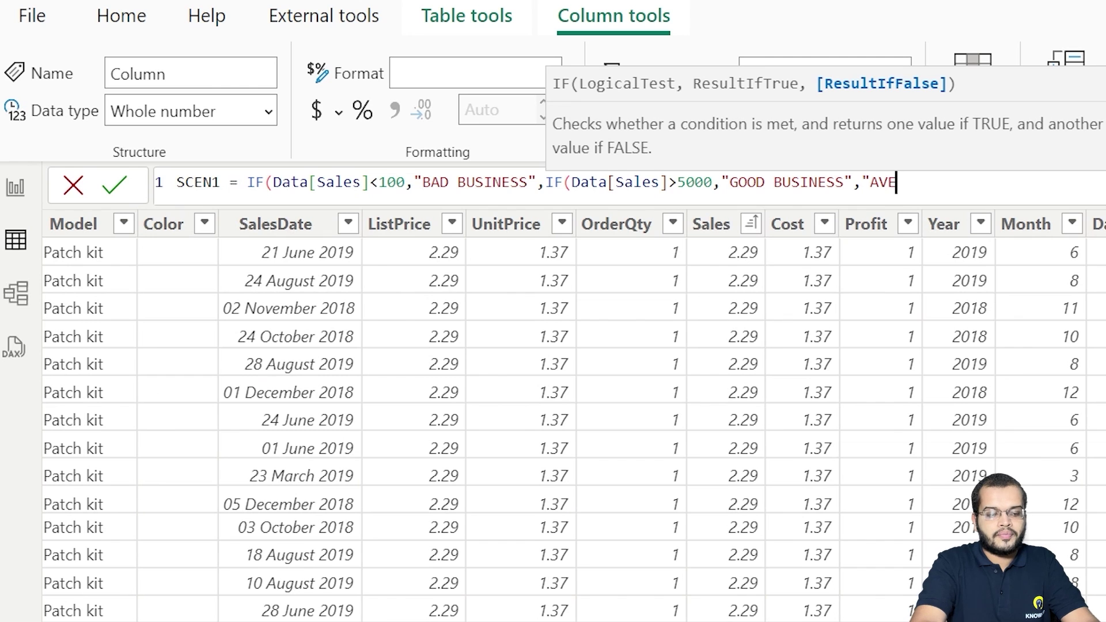
{"action": "type", "text": "RAGE BUS"}
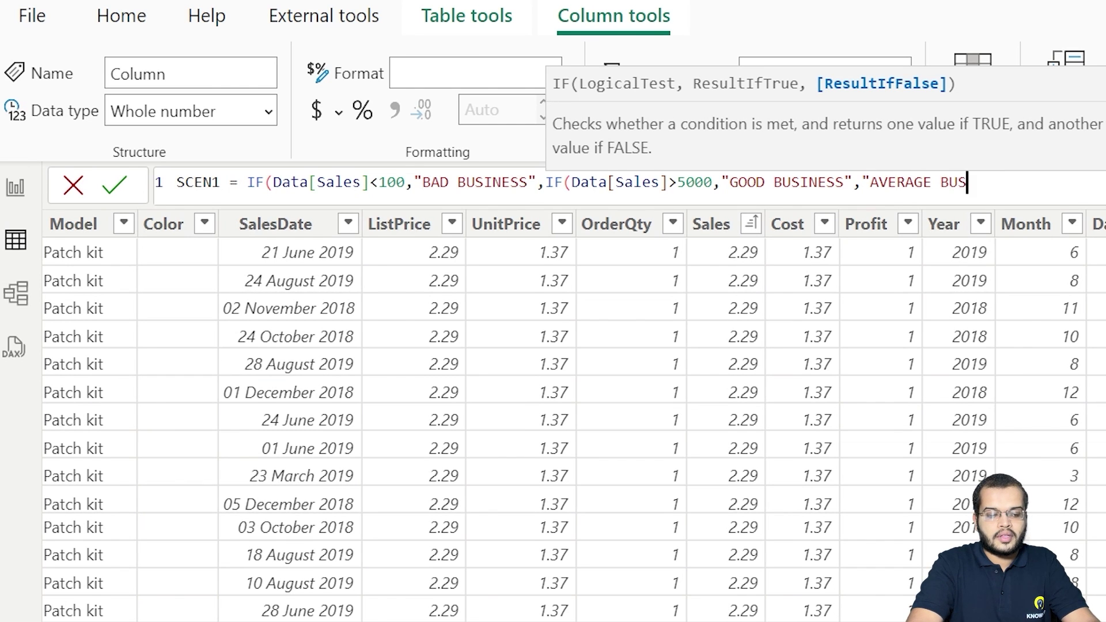
{"action": "type", "text": "INESS\""}
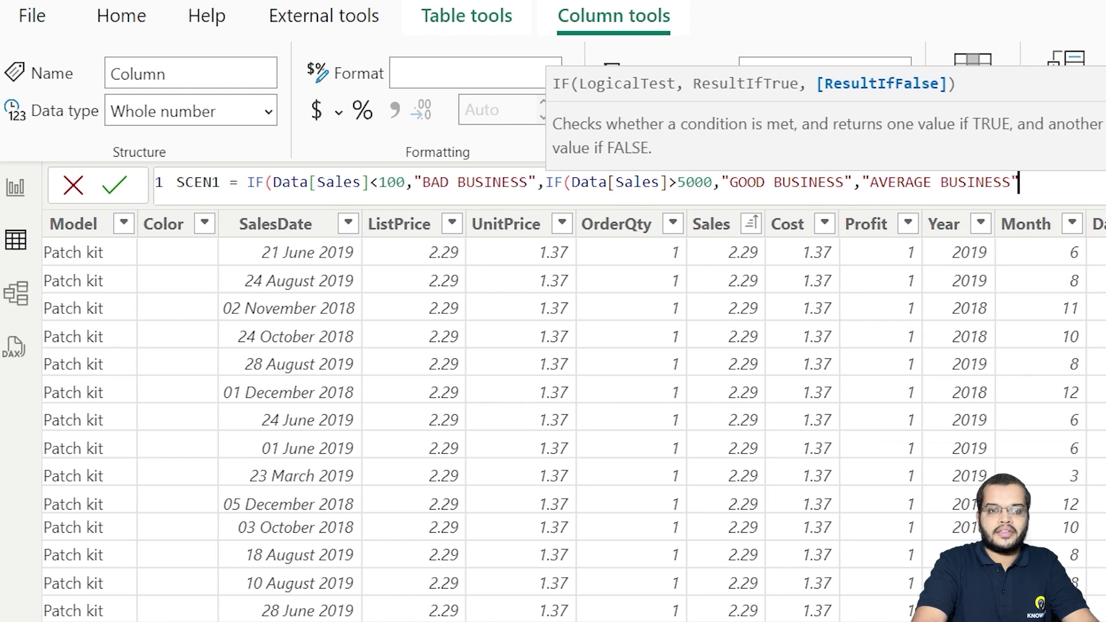
{"action": "type", "text": ")"}
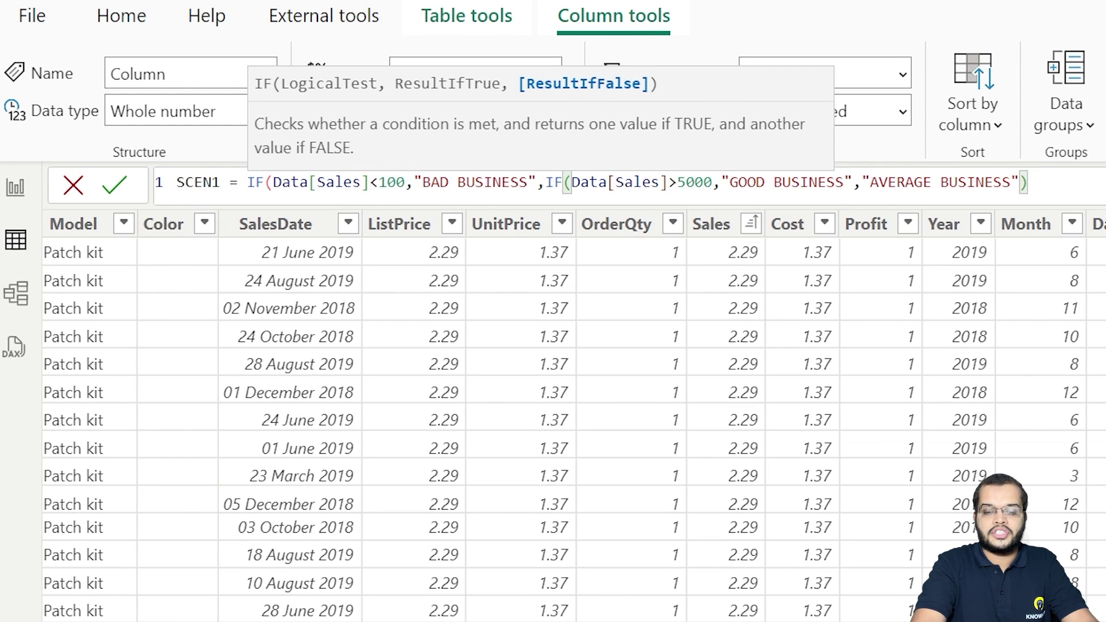
{"action": "type", "text": ")"}
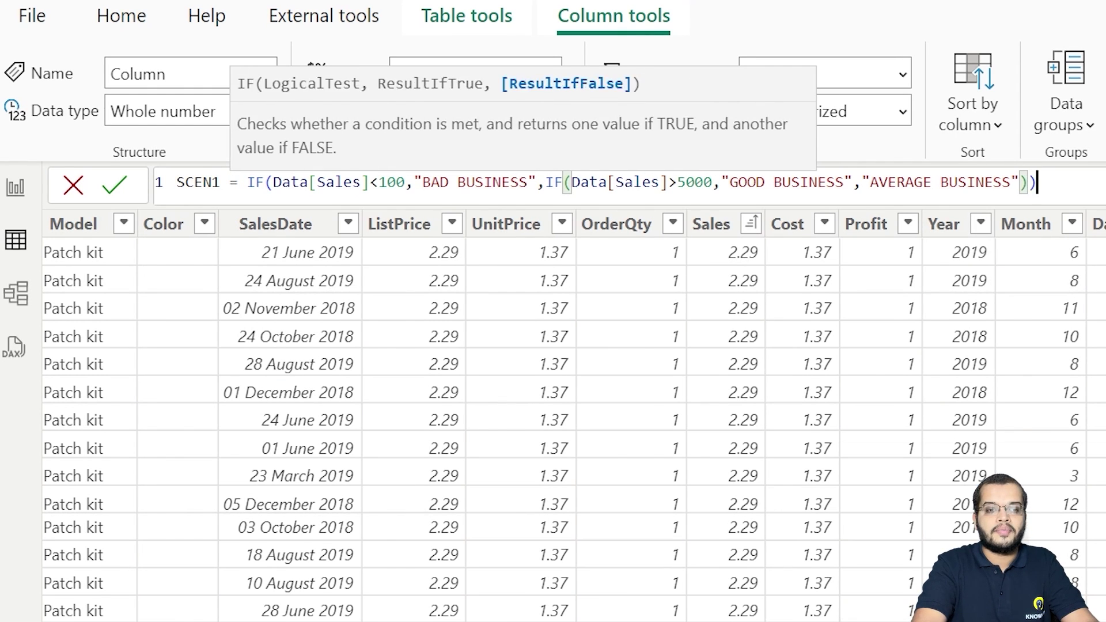
{"action": "key", "text": "Return"}
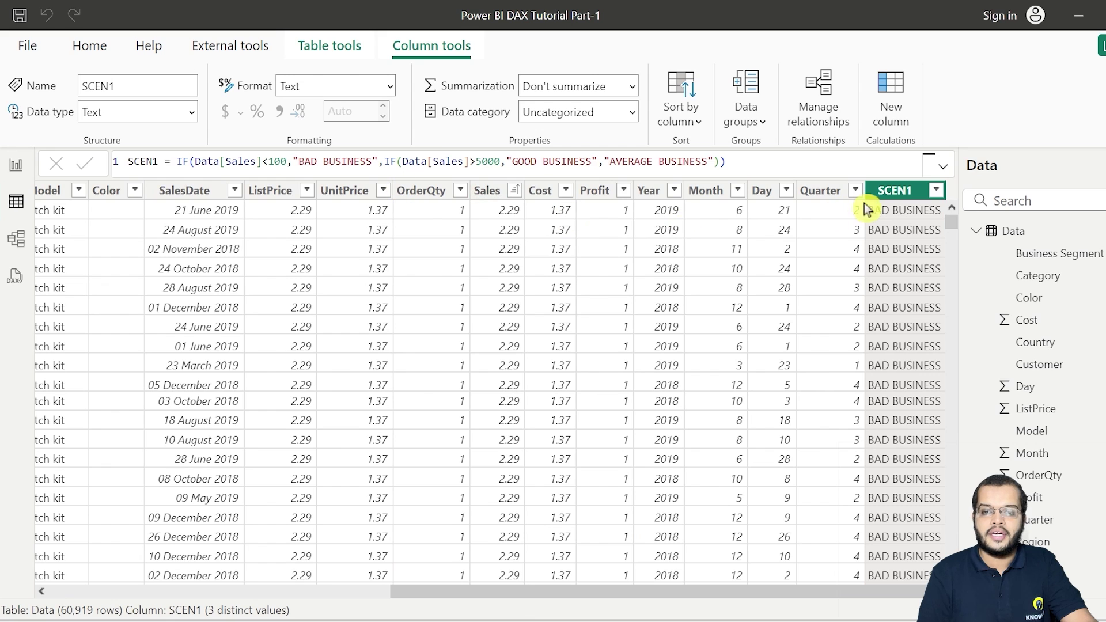
- Filter the SCEN1 column to show only GOOD BUSINESS rows
{"action": "left_click", "coordinate": [936, 191]}
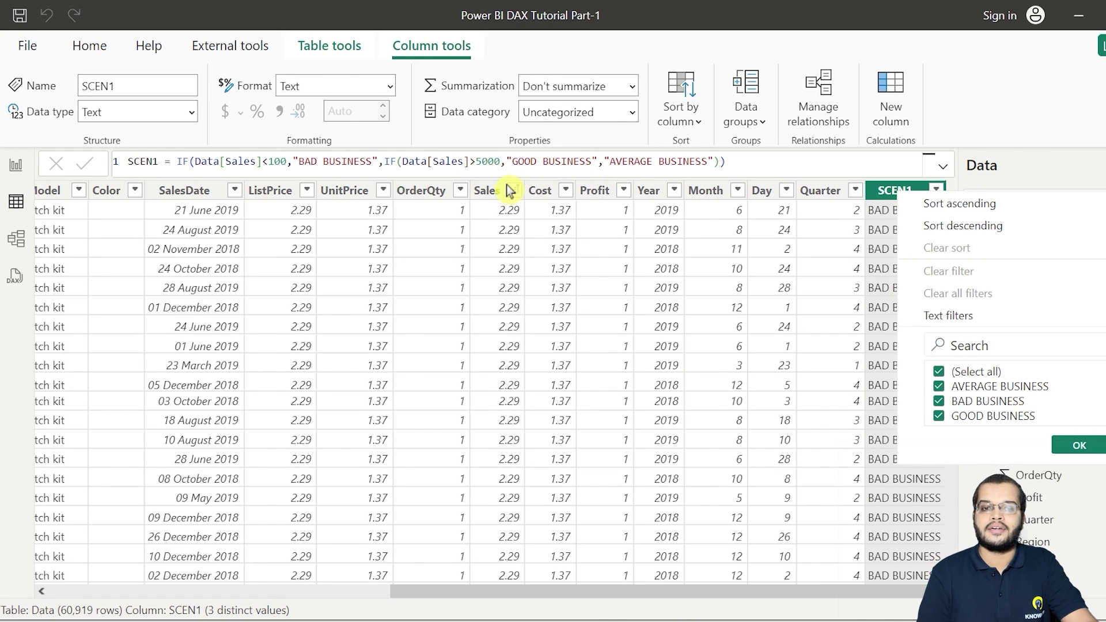
{"action": "left_click", "coordinate": [939, 372]}
{"action": "left_click", "coordinate": [939, 418]}
{"action": "left_click", "coordinate": [1072, 444]}
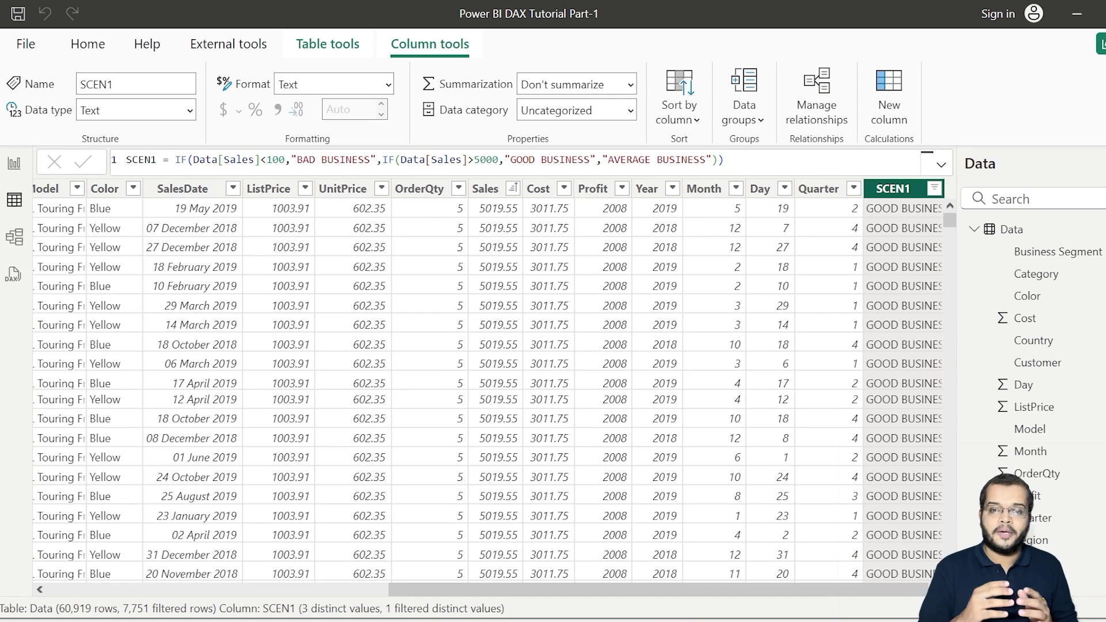
- Add a new calculated column named SC2 and begin its formula with SWITCH, using TRUE() as the expression
{"action": "left_click", "coordinate": [887, 104]}
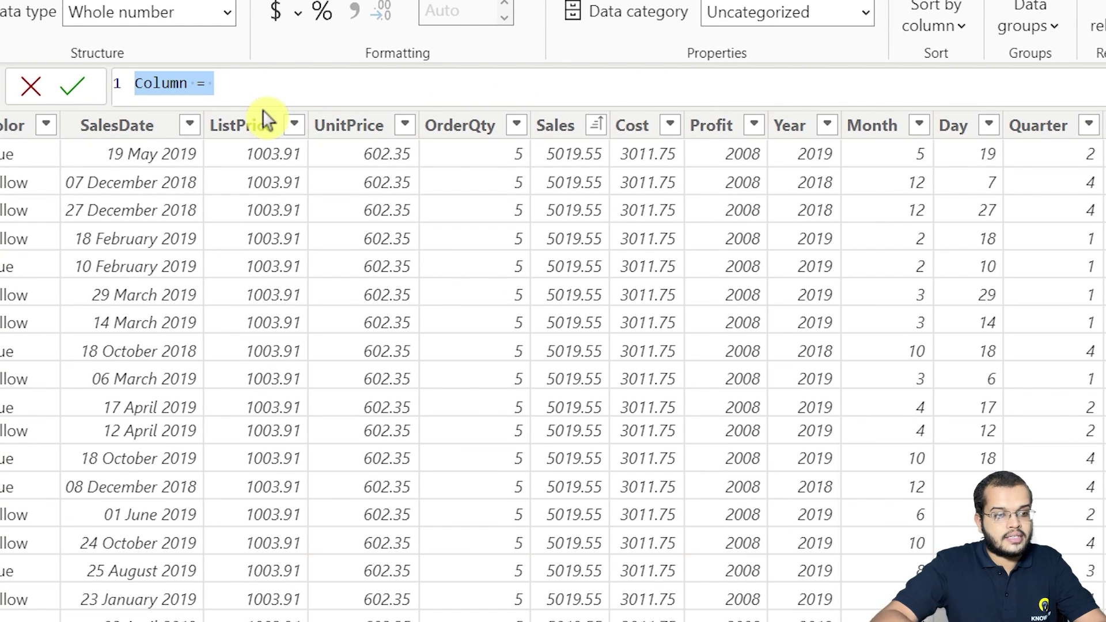
{"action": "type", "text": "SC2 = "}
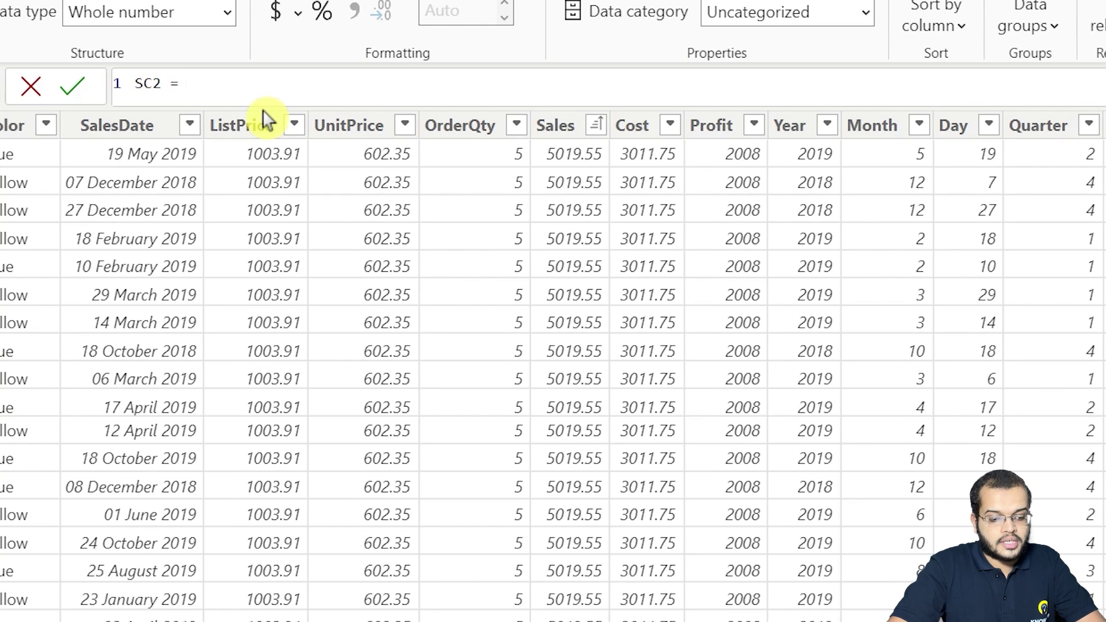
{"action": "type", "text": "SWITCH("}
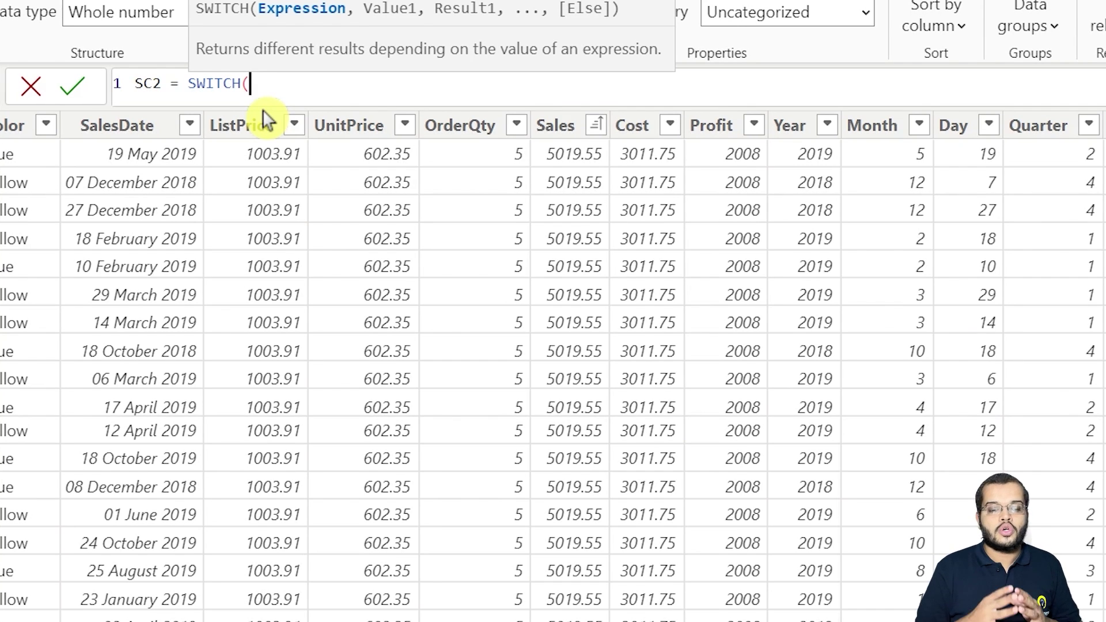
{"action": "type", "text": "TRUE"}
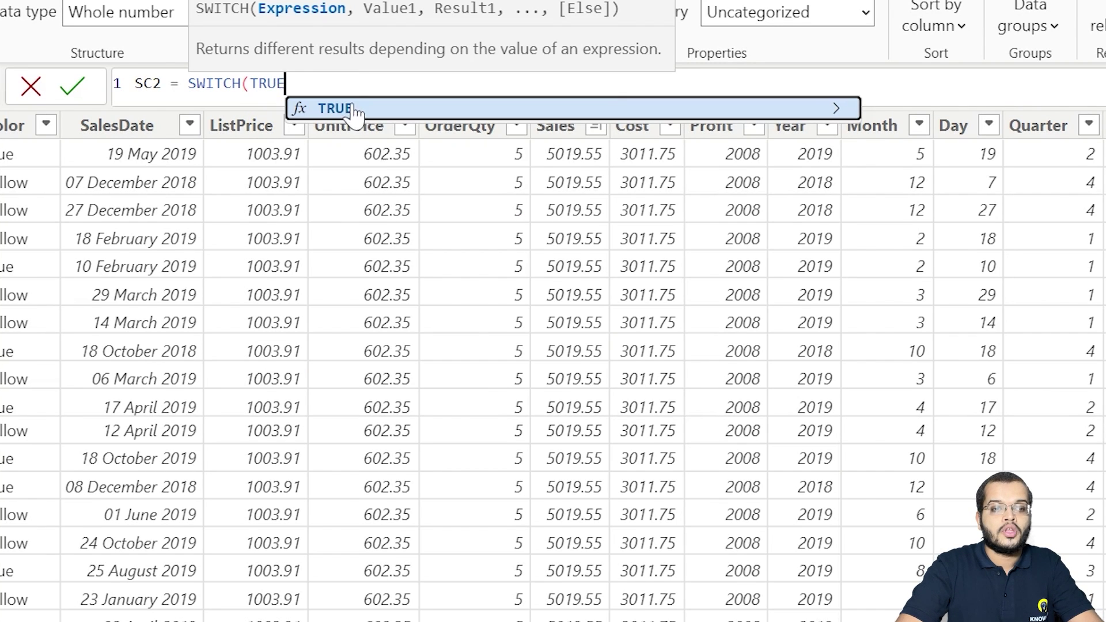
{"action": "type", "text": "()"}
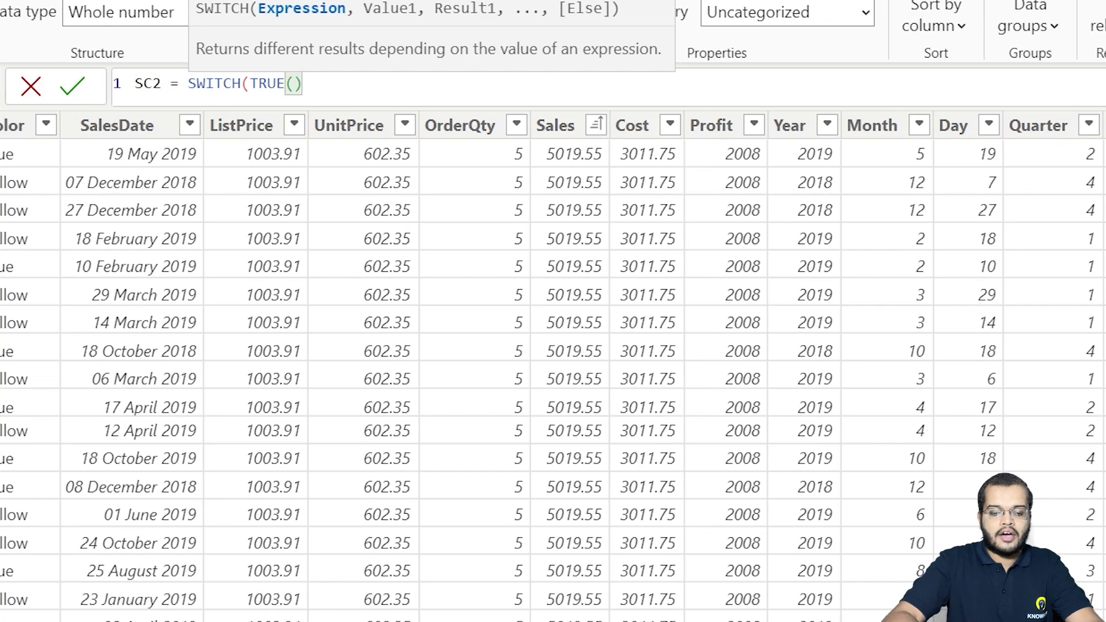
{"action": "type", "text": ","}
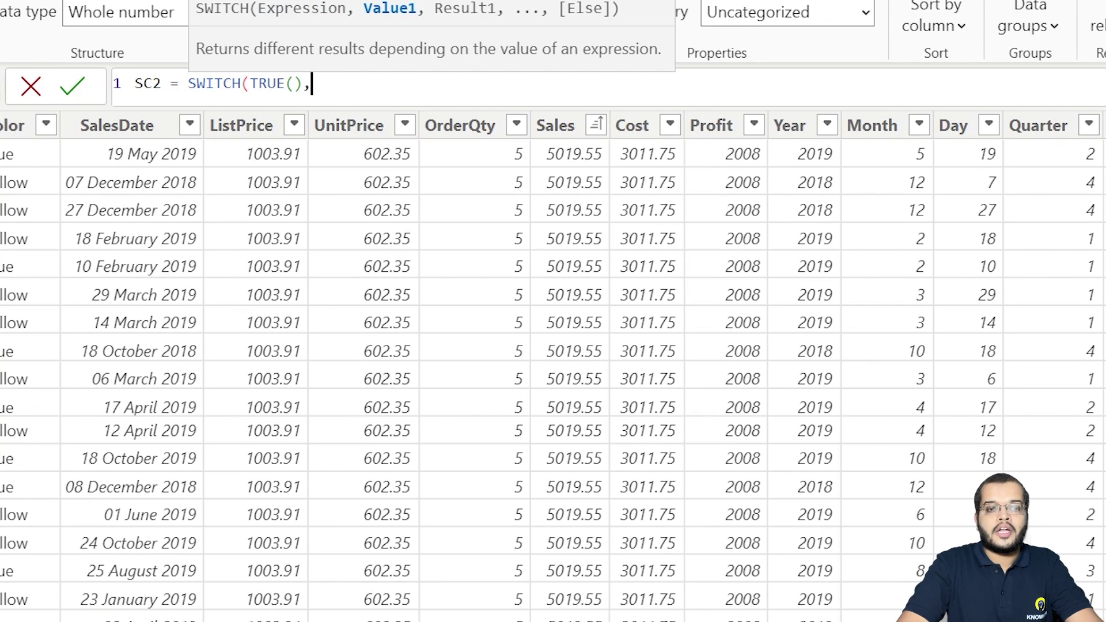
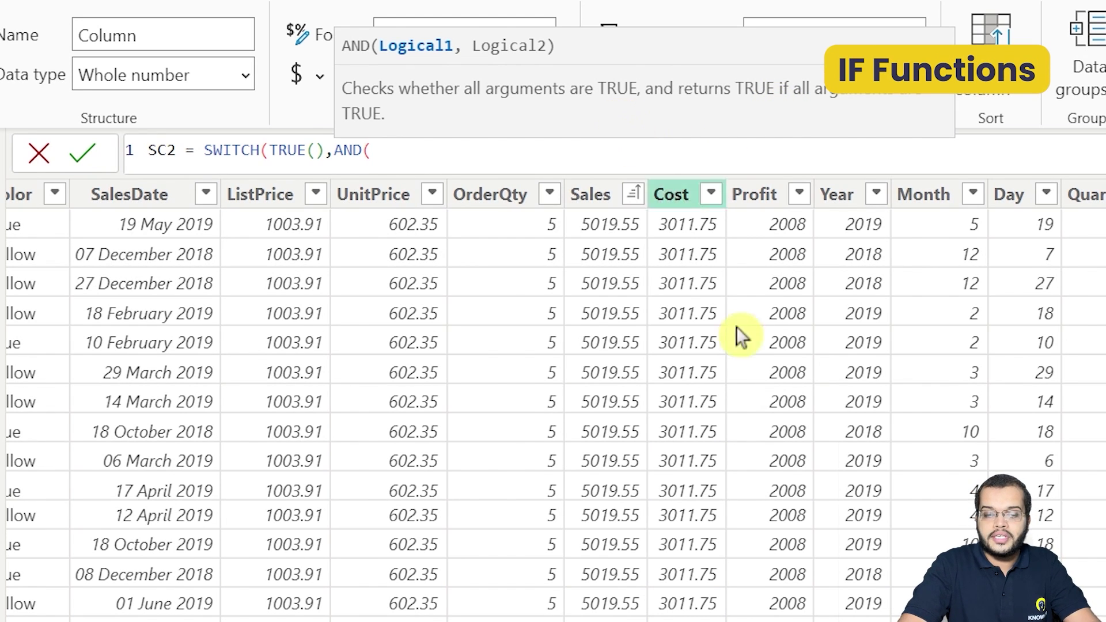
- Check the sales tier rules in Notepad, return to Power BI and enter Data[Sales]>0 as the AND function's first condition
{"action": "key", "text": "alt+Tab"}
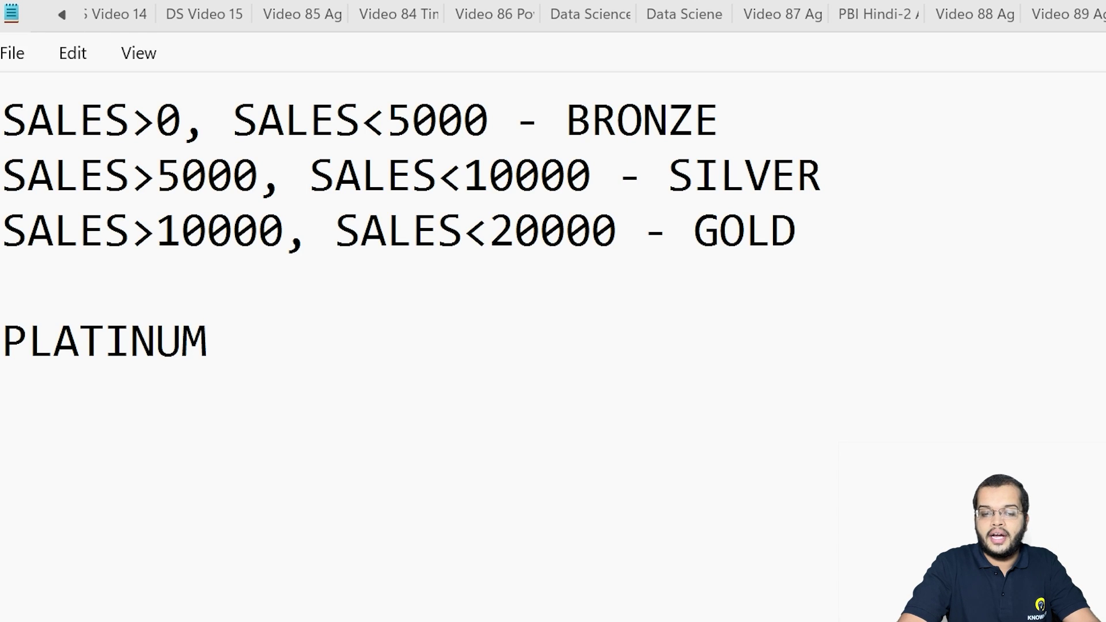
{"action": "key", "text": "alt+Tab"}
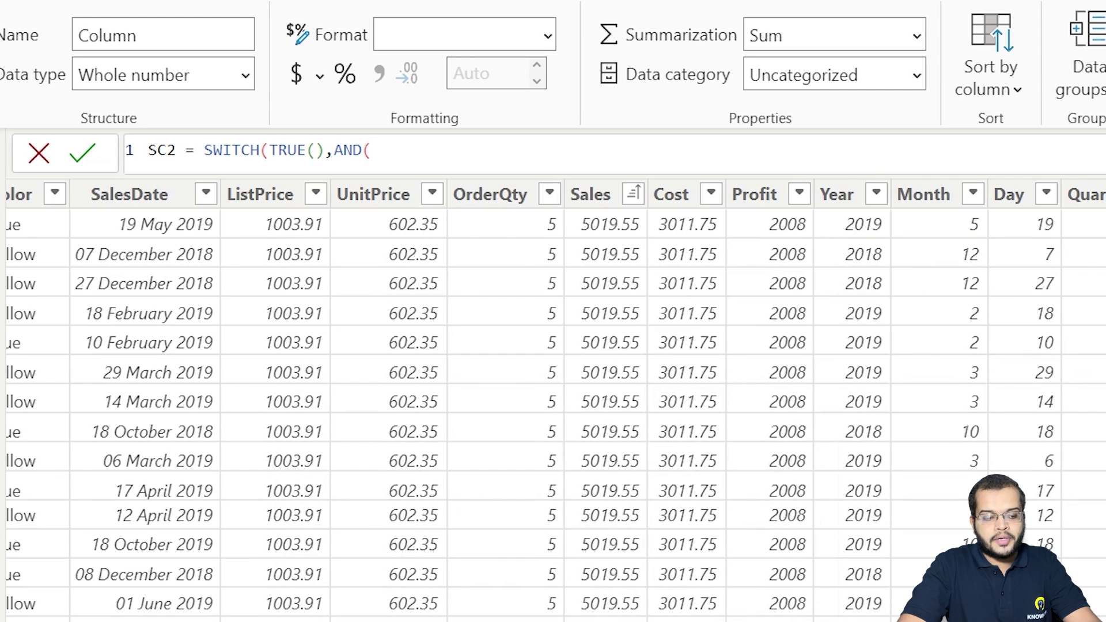
{"action": "type", "text": "SALES"}
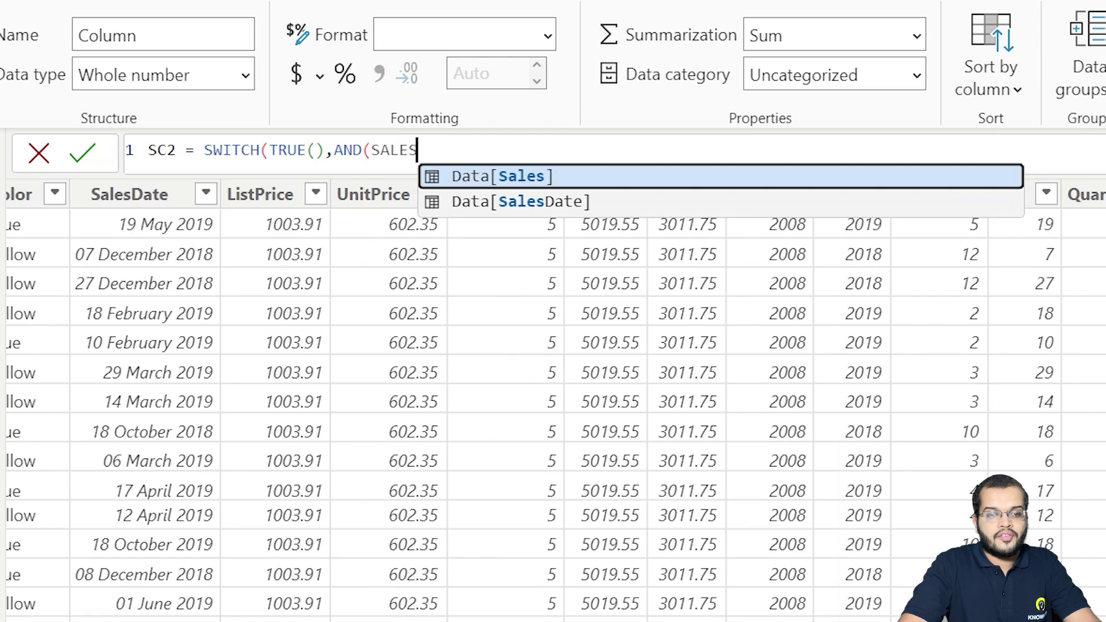
{"action": "left_click", "coordinate": [814, 181]}
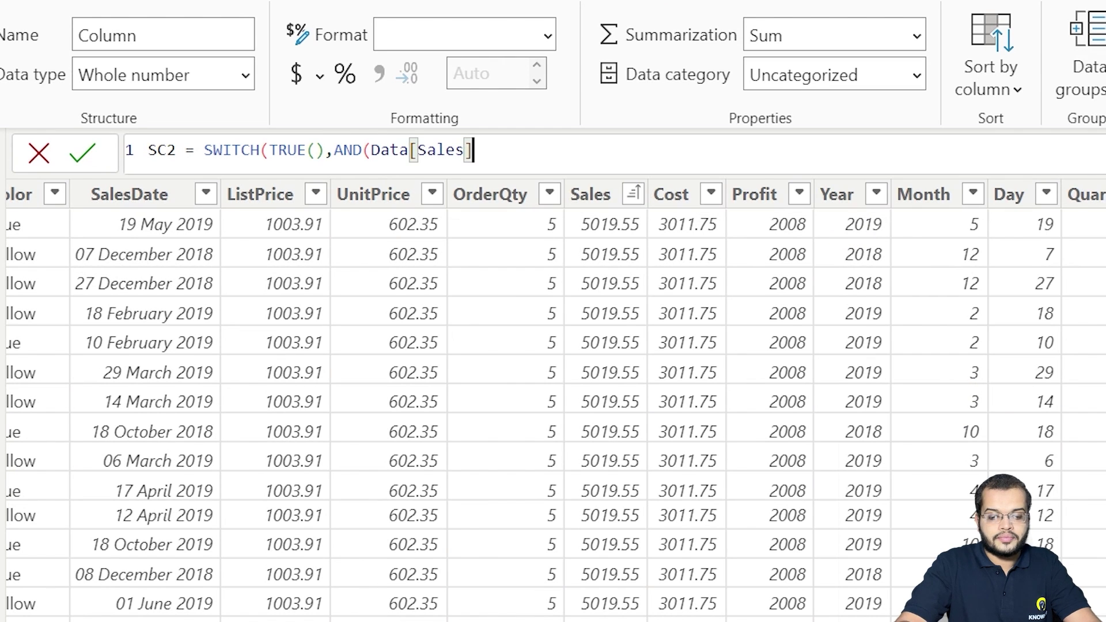
{"action": "type", "text": ">0"}
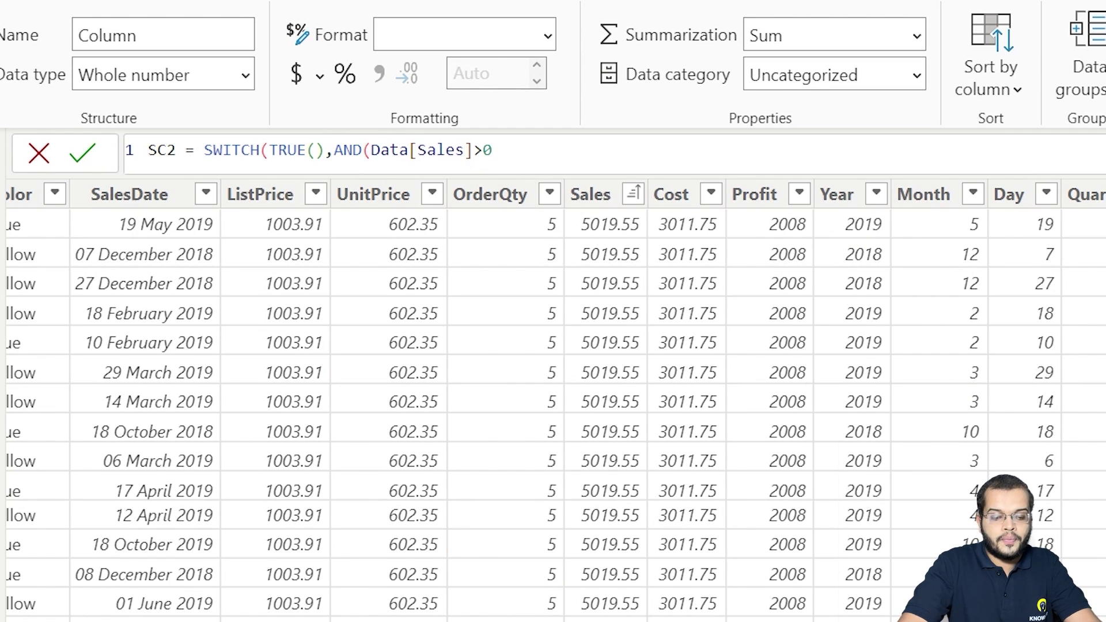
- Enter Data[Sales]<5000 as the AND function's second condition in the SC2 formula
{"action": "type", "text": ",DA"}
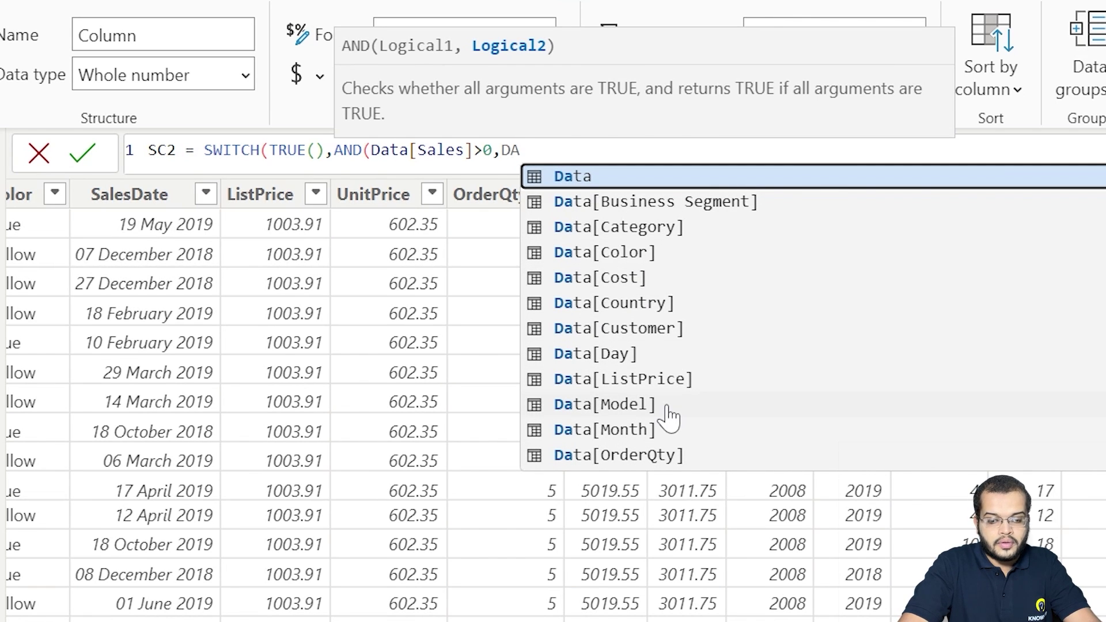
{"action": "key", "text": "BackSpace"}
{"action": "key", "text": "BackSpace"}
{"action": "type", "text": "SALE"}
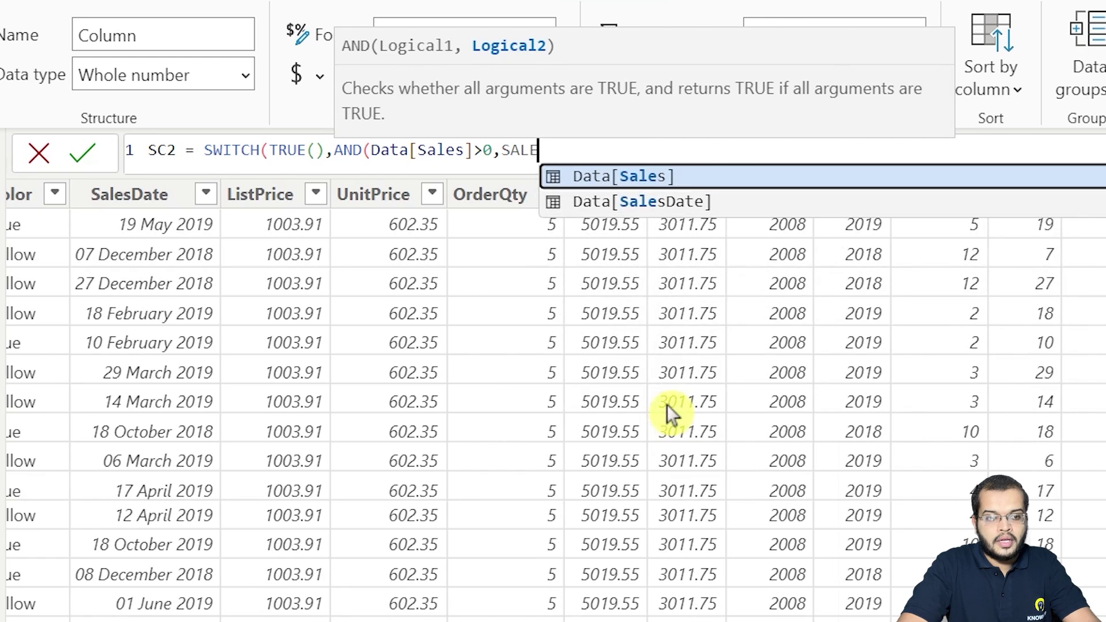
{"action": "left_click", "coordinate": [636, 176]}
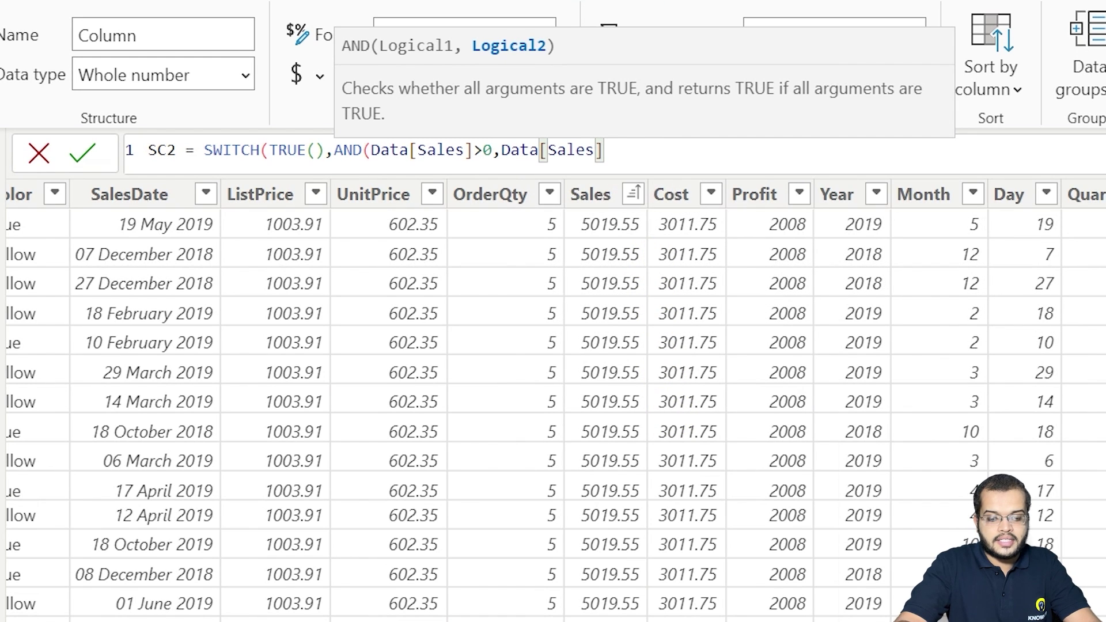
{"action": "type", "text": "<5"}
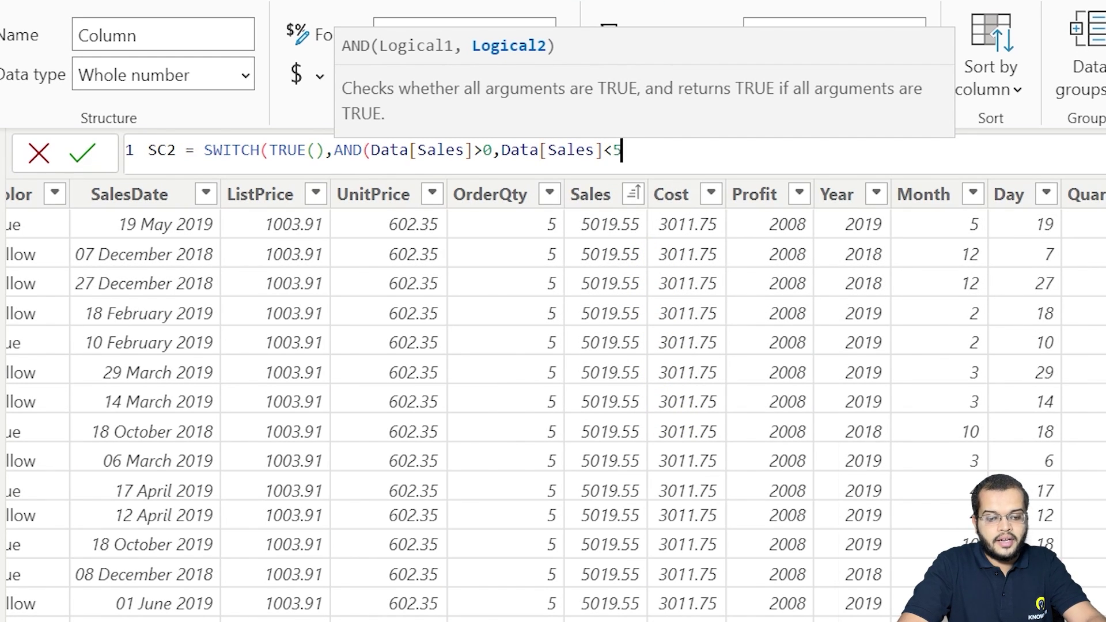
{"action": "type", "text": "000,"}
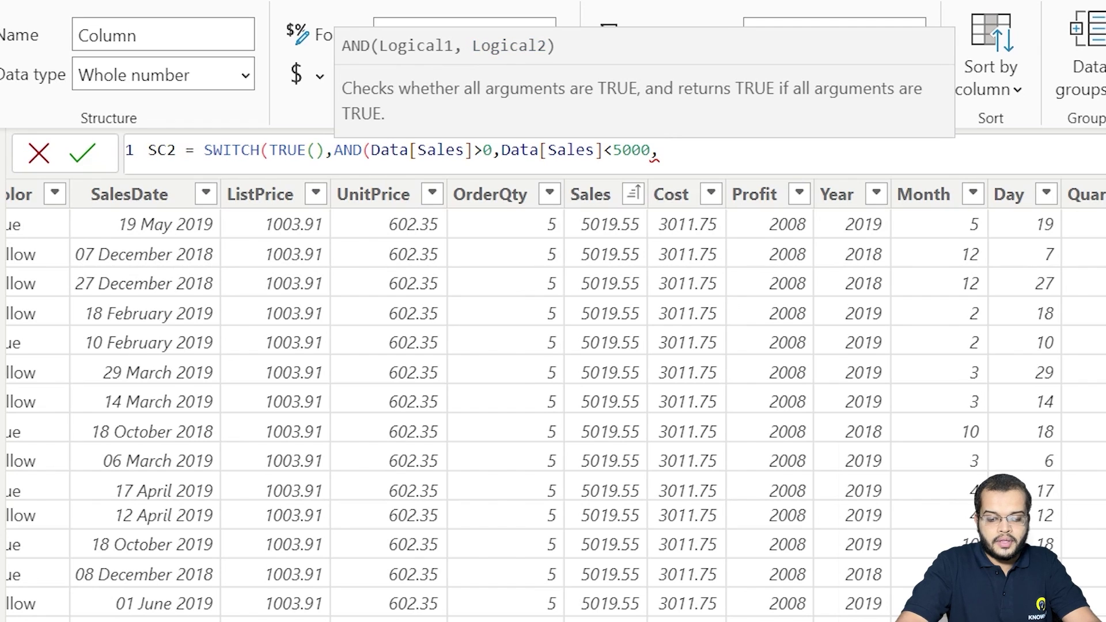
- Add "BRONZE" as the first SWITCH result and close the AND function after its 5000 condition
{"action": "type", "text": "\"BRO"}
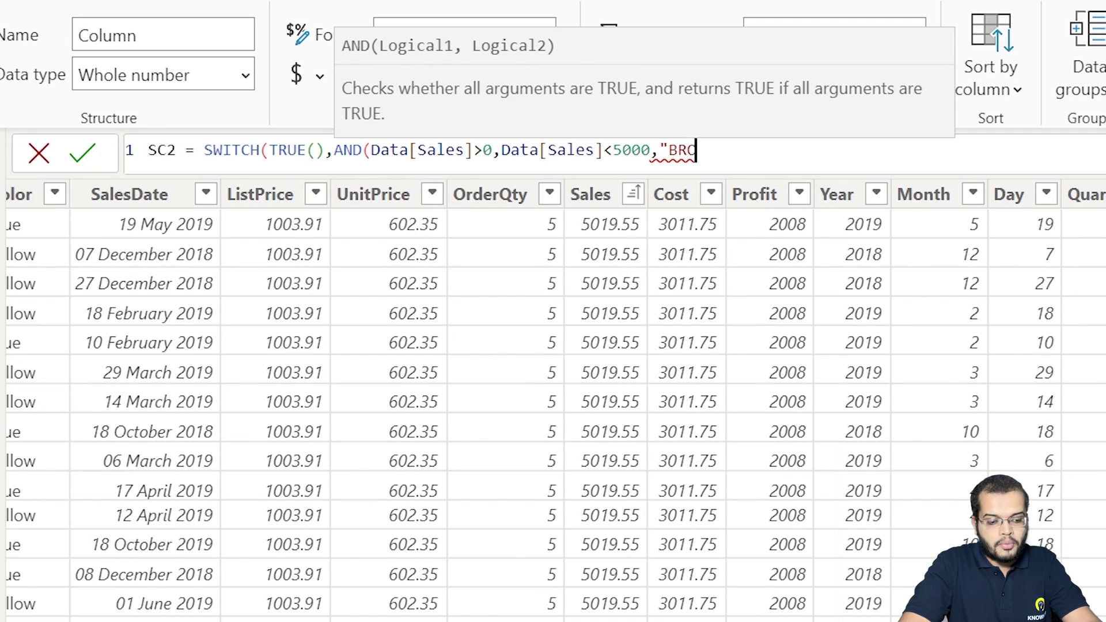
{"action": "type", "text": "NZE\""}
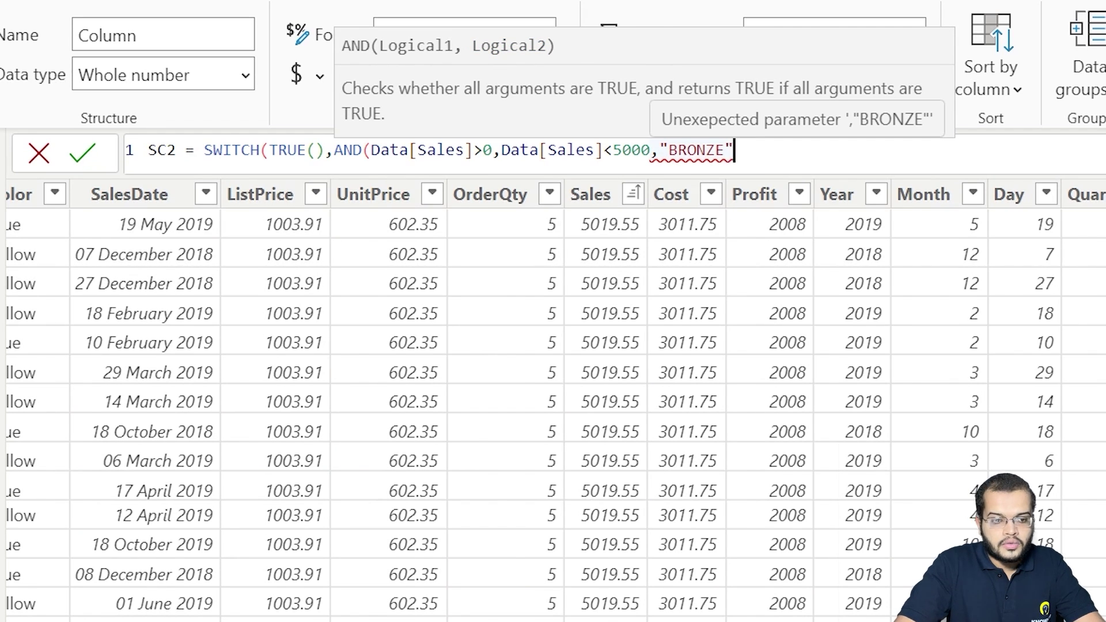
{"action": "left_click", "coordinate": [650, 151]}
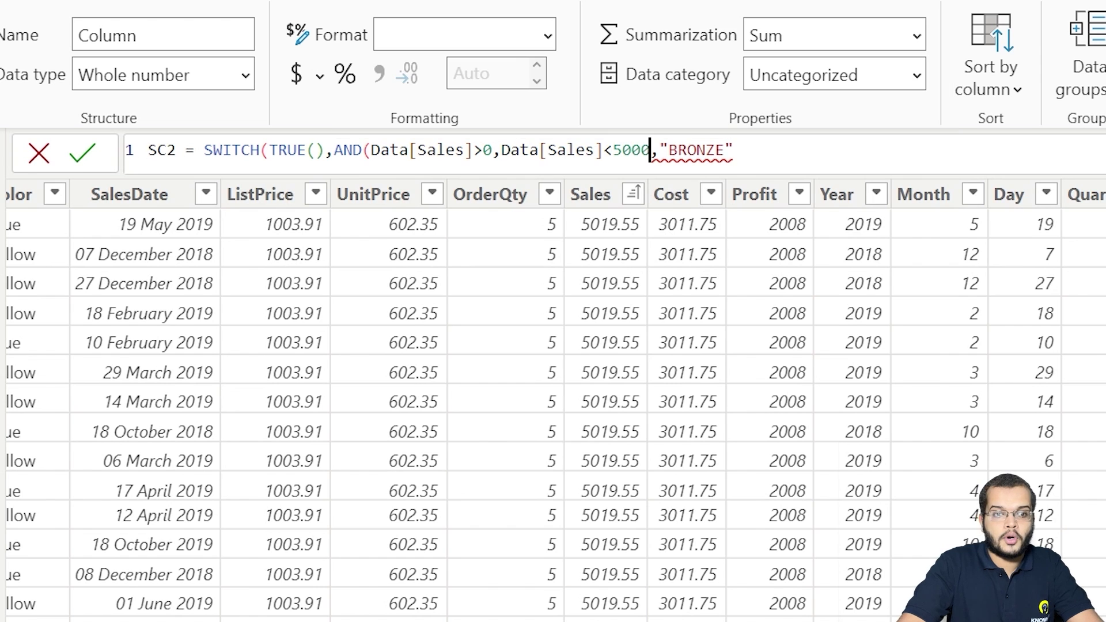
{"action": "type", "text": ")"}
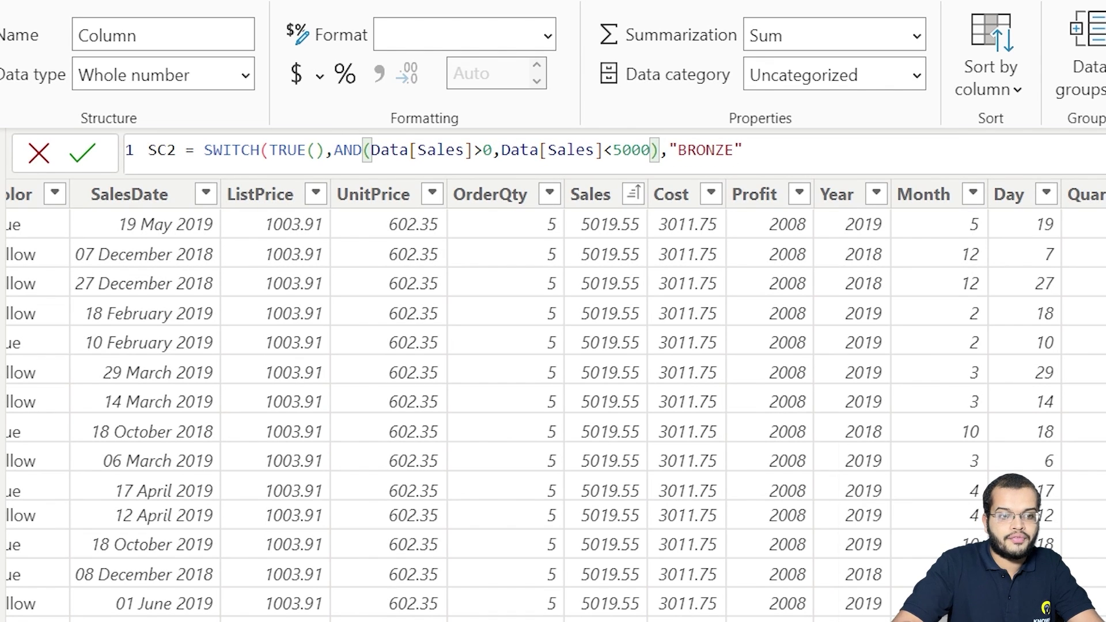
{"action": "left_click", "coordinate": [743, 151]}
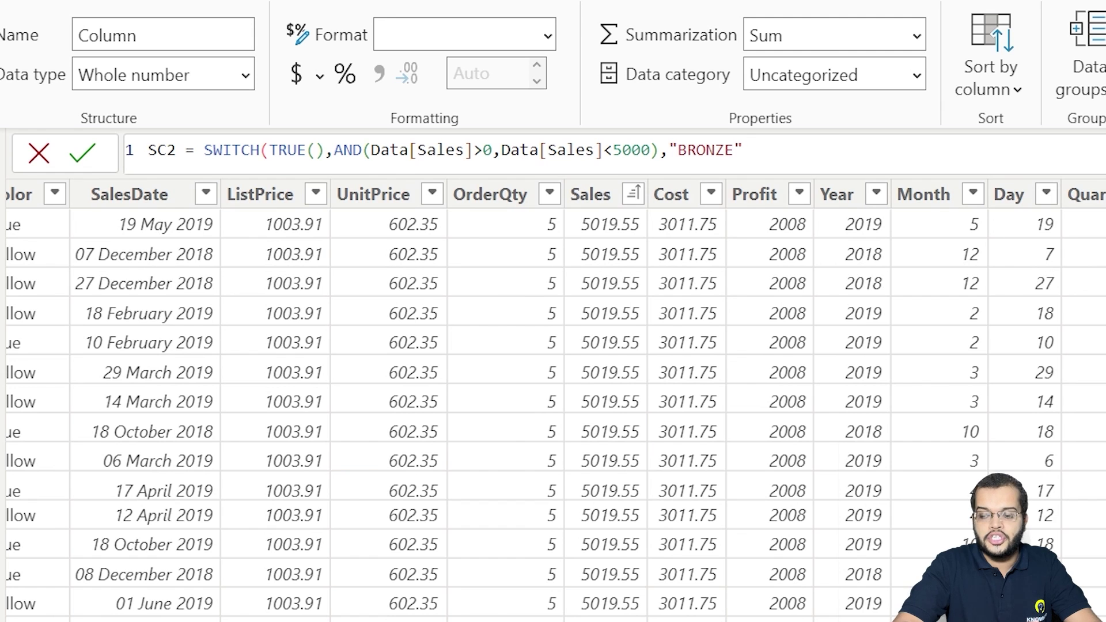
{"action": "type", "text": ","}
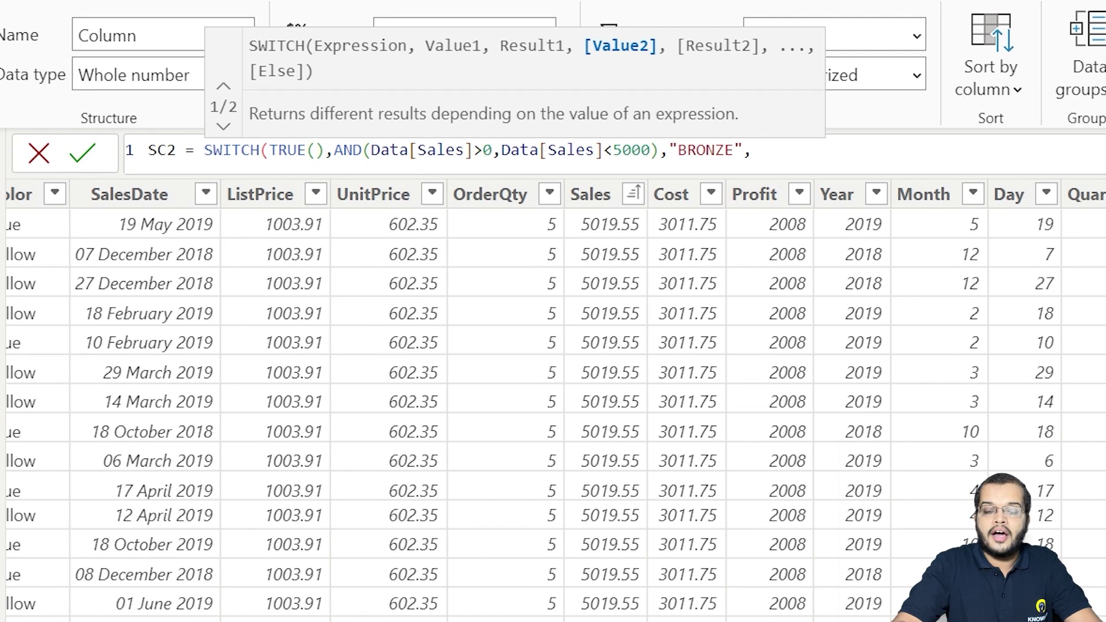
- Recheck the tier rules in Notepad, return to Power BI and start a second AND with Data[Sales]>5000 in the SC2 formula
{"action": "key", "text": "alt+Tab"}
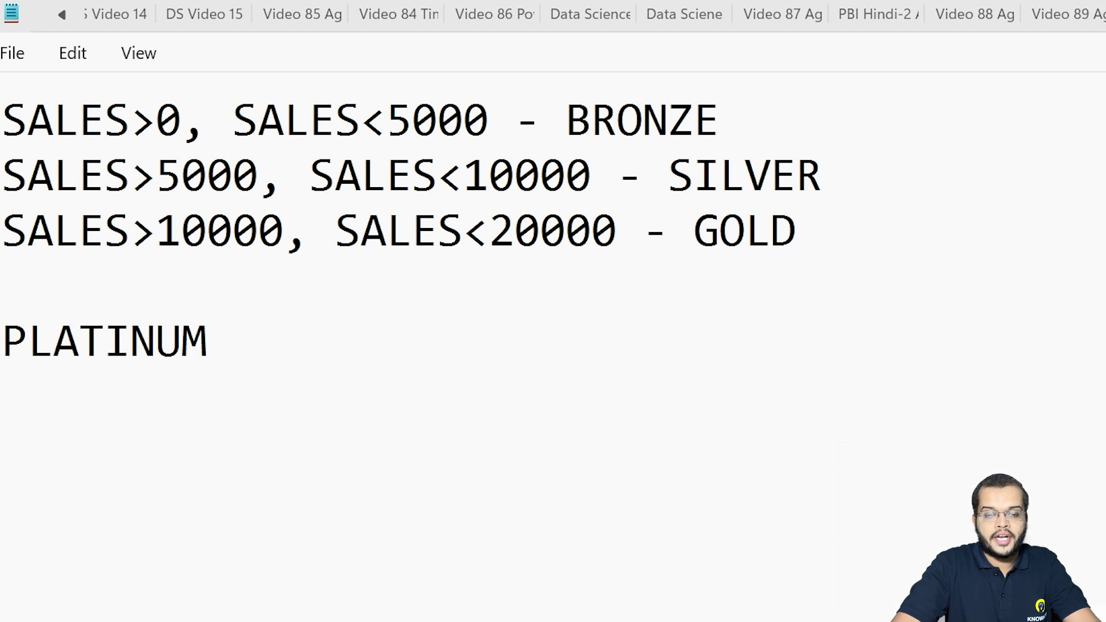
{"action": "key", "text": "alt+Tab"}
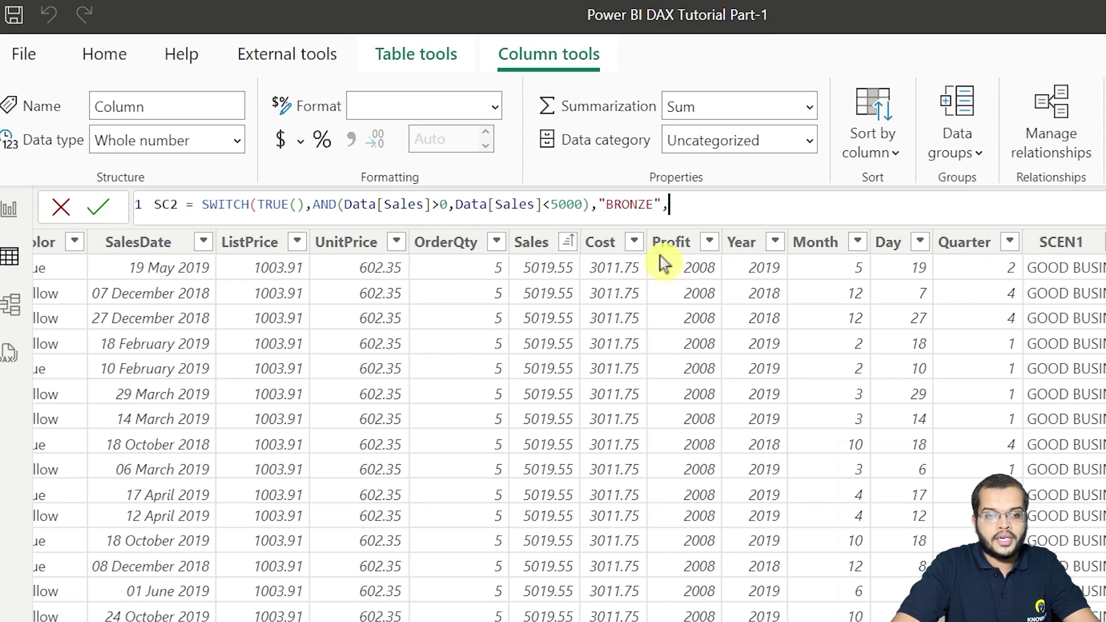
{"action": "type", "text": "AND"}
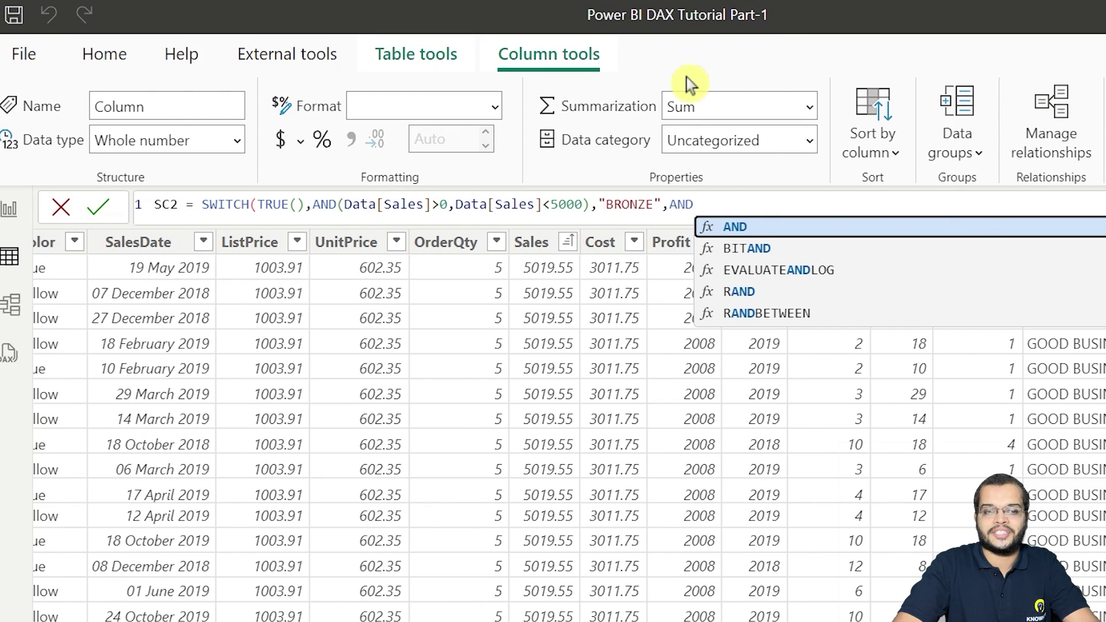
{"action": "left_click", "coordinate": [776, 228]}
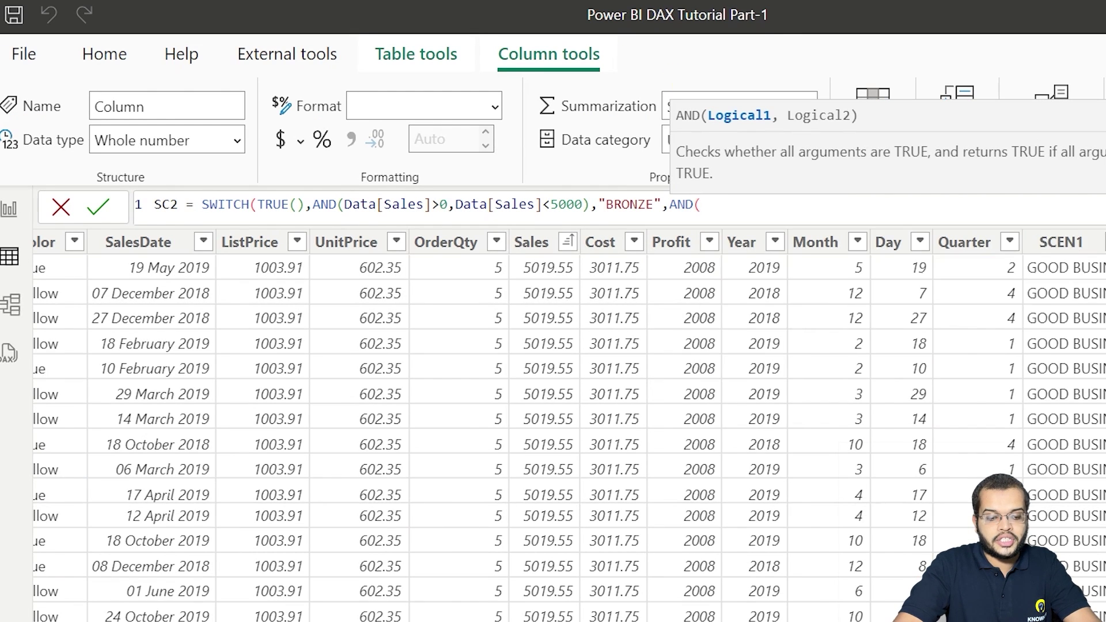
{"action": "type", "text": "SALE"}
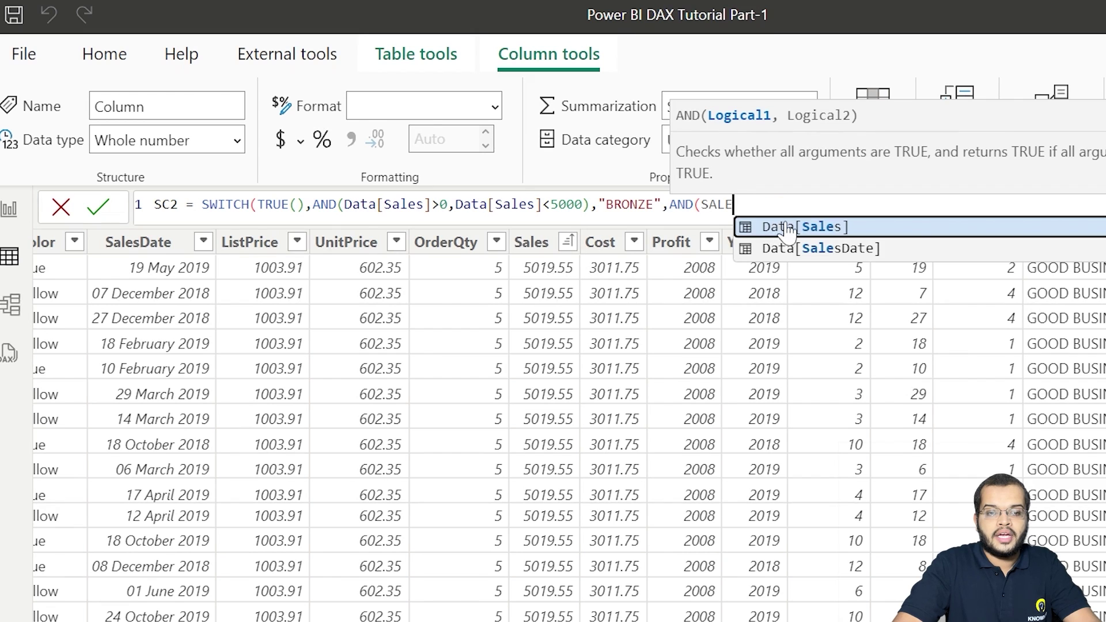
{"action": "key", "text": "Tab"}
{"action": "type", "text": ">5"}
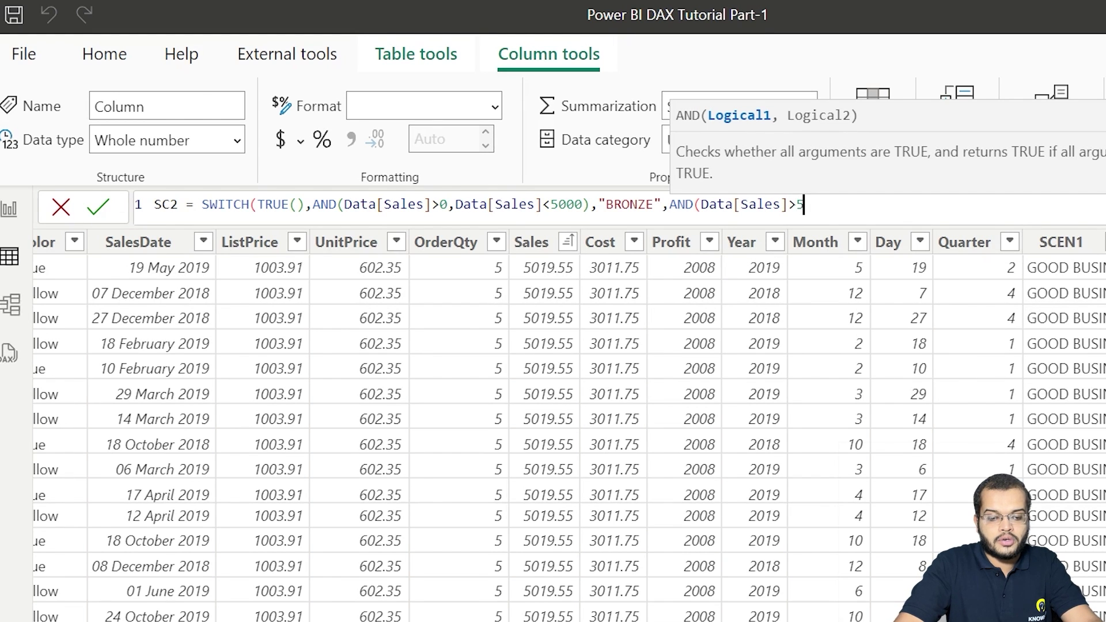
{"action": "type", "text": "000,SALES"}
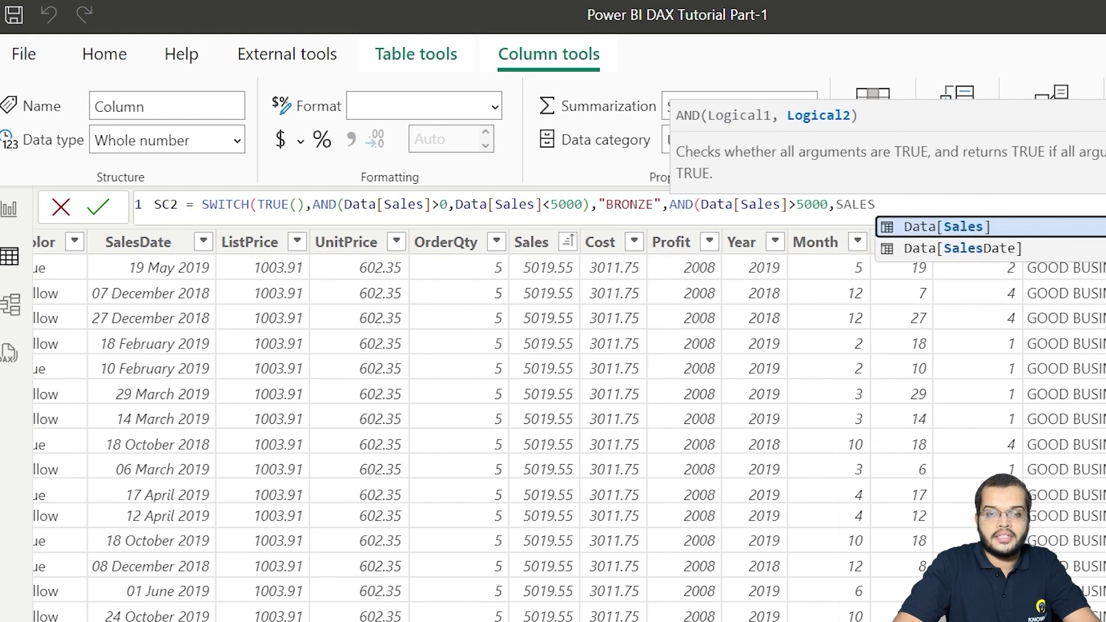
- Complete the second AND with Data[Sales]<10000 and enter "SILVER" as its result
{"action": "left_click", "coordinate": [921, 230]}
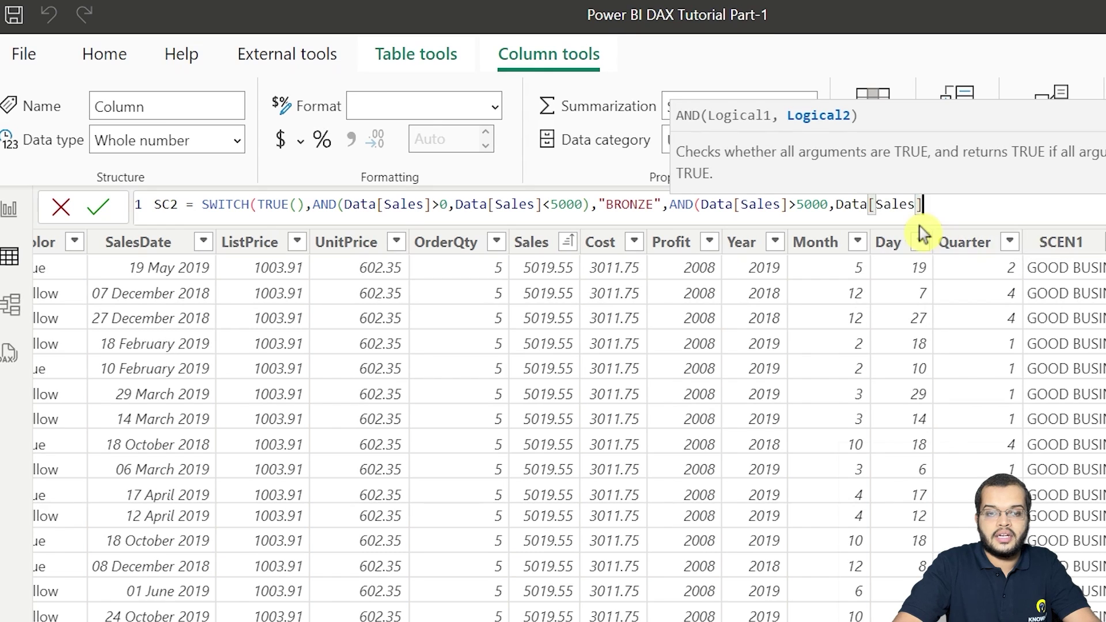
{"action": "type", "text": "<10000"}
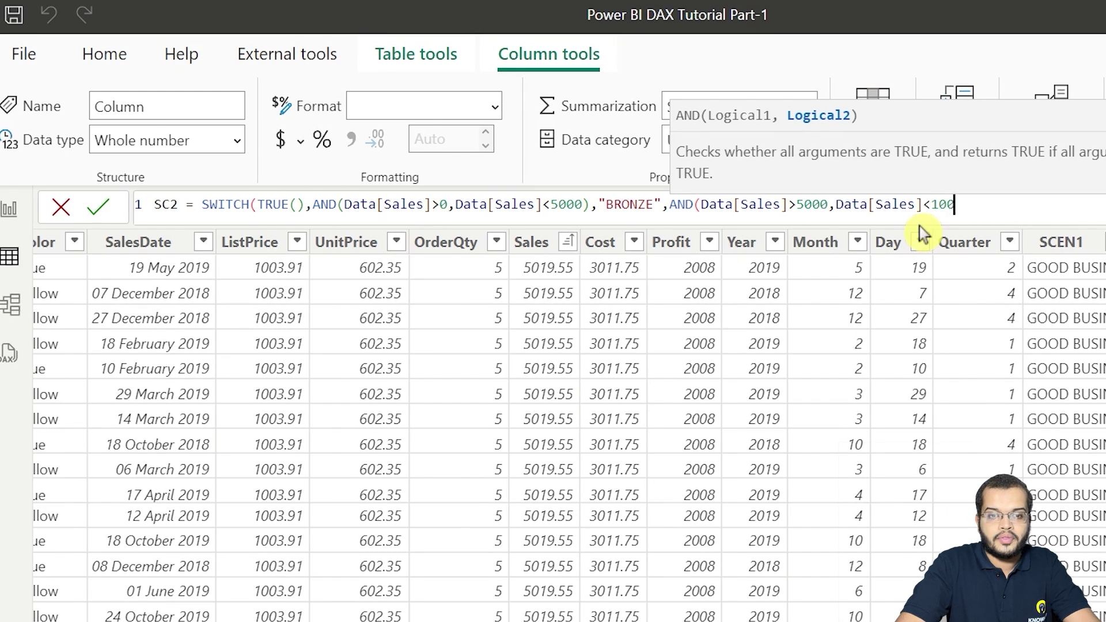
{"action": "type", "text": ","}
{"action": "key", "text": "BackSpace"}
{"action": "type", "text": "),"}
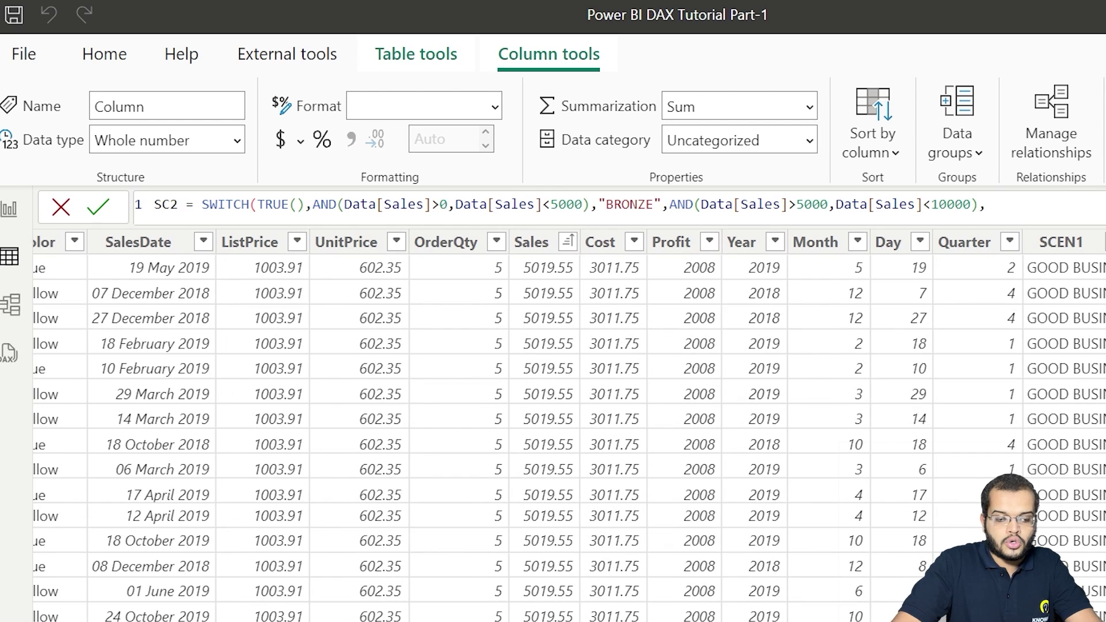
{"action": "type", "text": "\"SILVER\","}
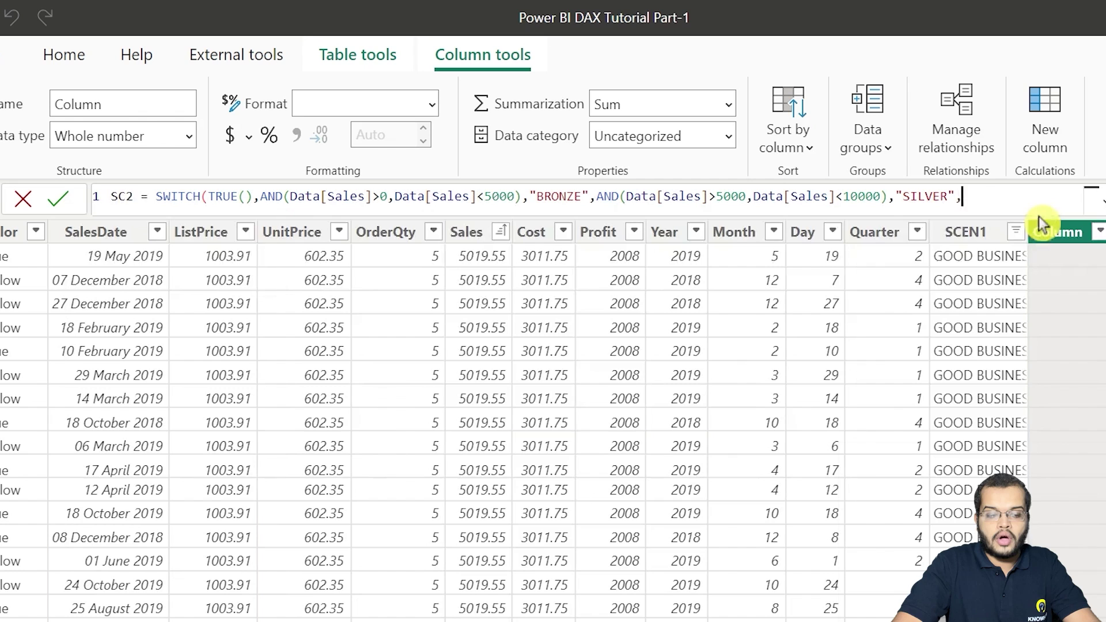
- Start a third AND in the SC2 formula with Data[Sales]>10000 as its first condition
{"action": "type", "text": "AND"}
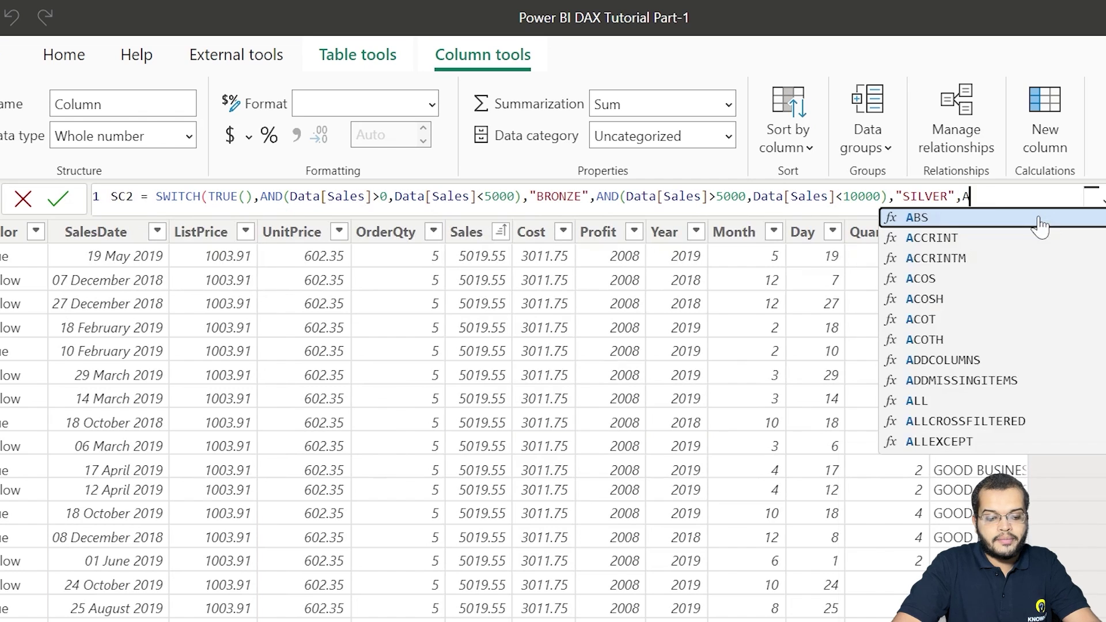
{"action": "key", "text": "Tab"}
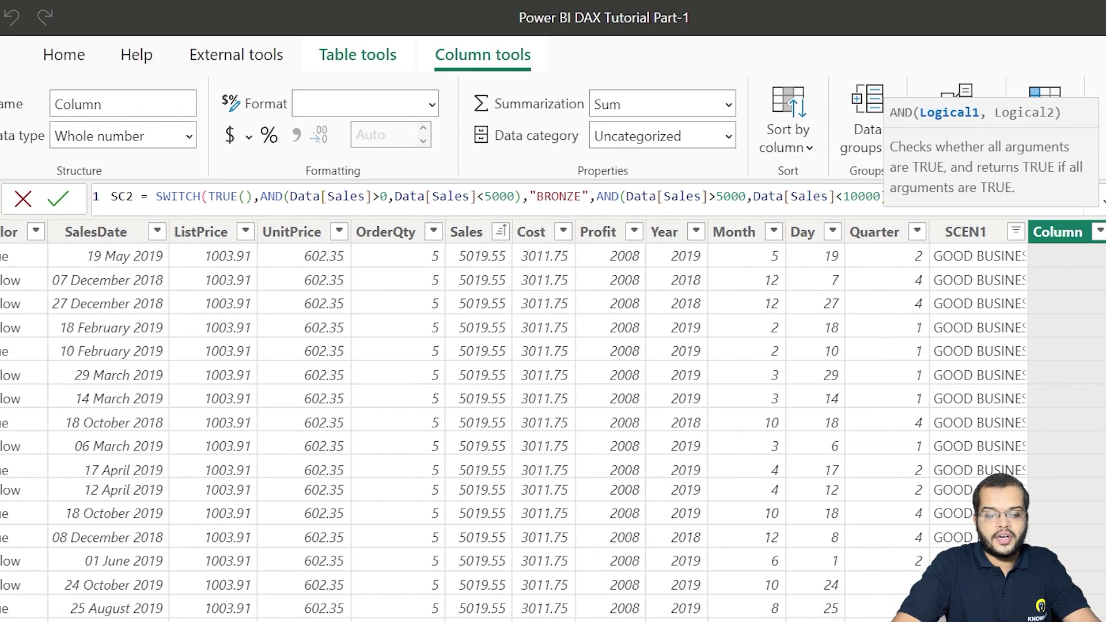
{"action": "type", "text": "SALES"}
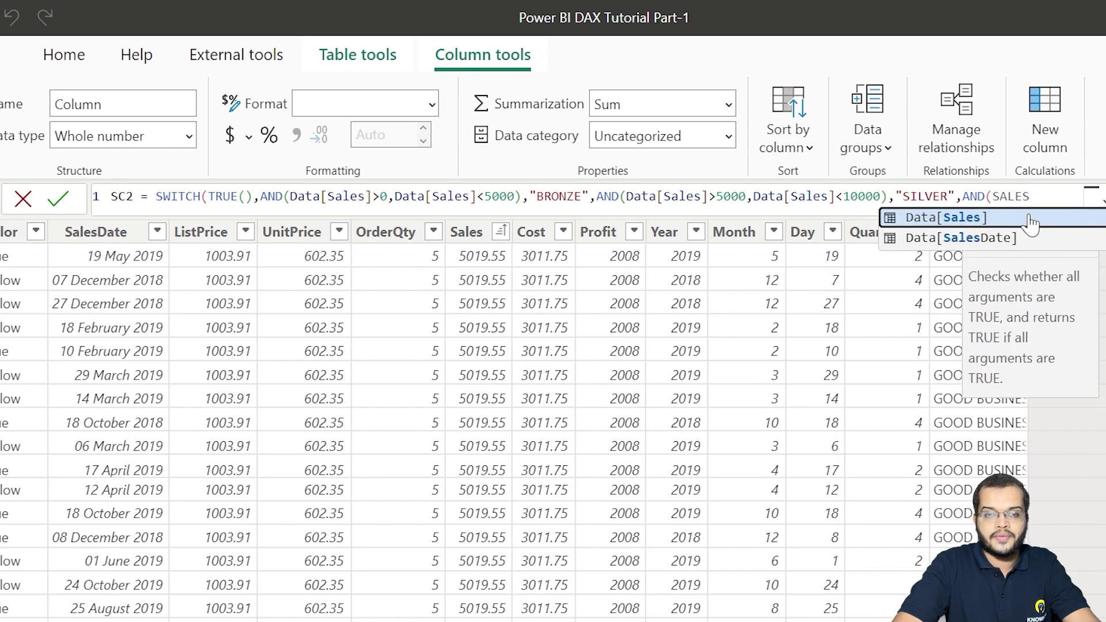
{"action": "left_click", "coordinate": [1015, 221]}
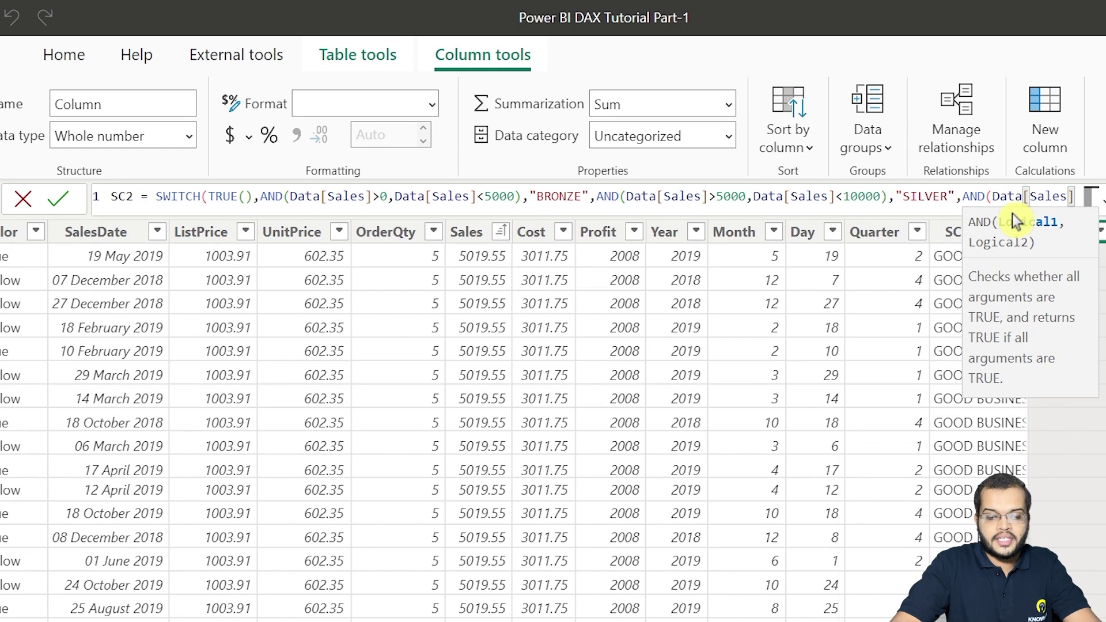
{"action": "type", "text": ">1000"}
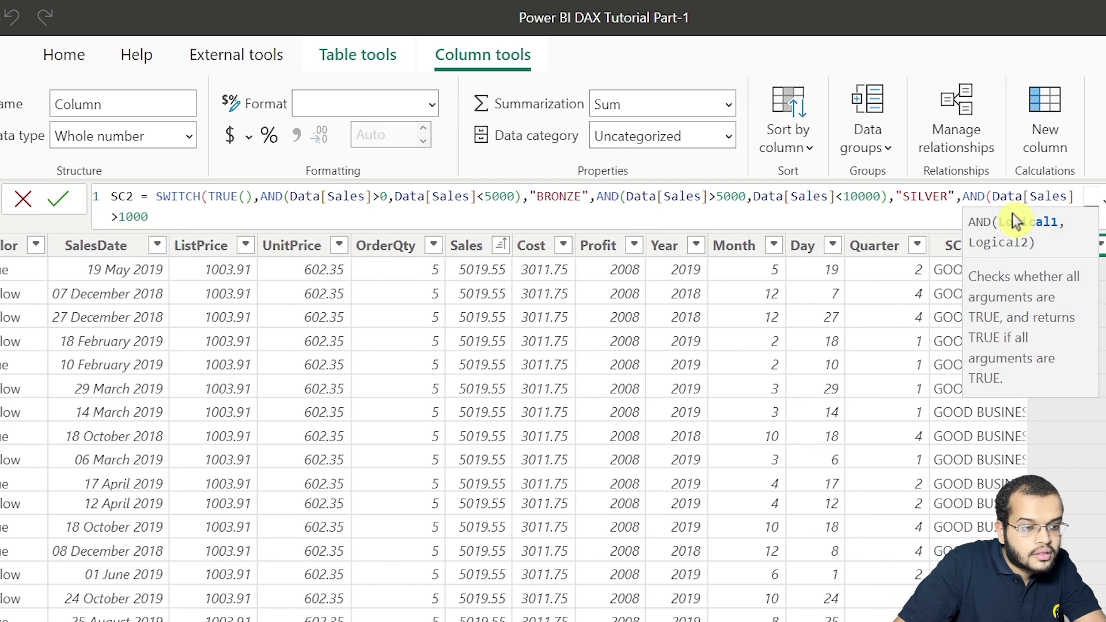
{"action": "type", "text": "0,SALES"}
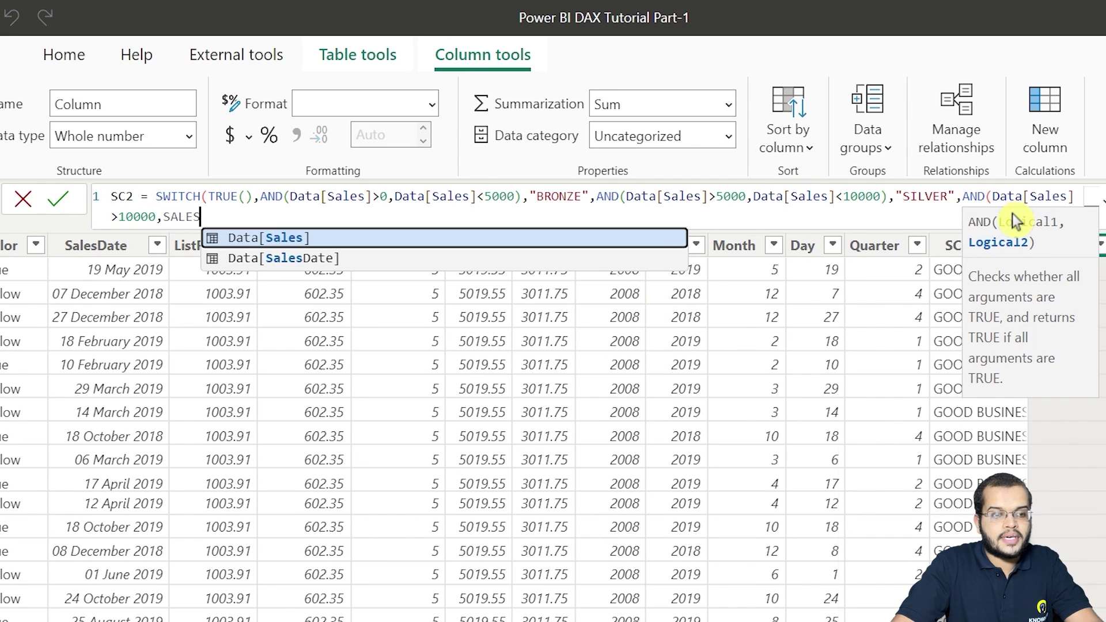
- Complete the third AND with Data[Sales]<20000 and enter "GOLD" as its result
{"action": "left_click", "coordinate": [664, 237]}
{"action": "type", "text": "<2"}
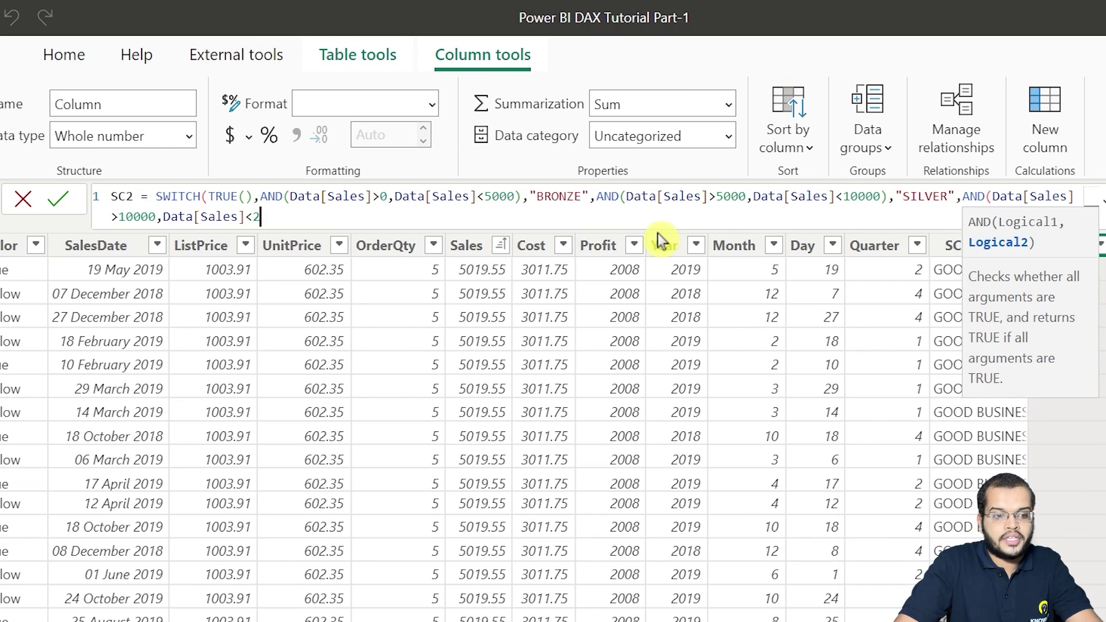
{"action": "type", "text": "0000"}
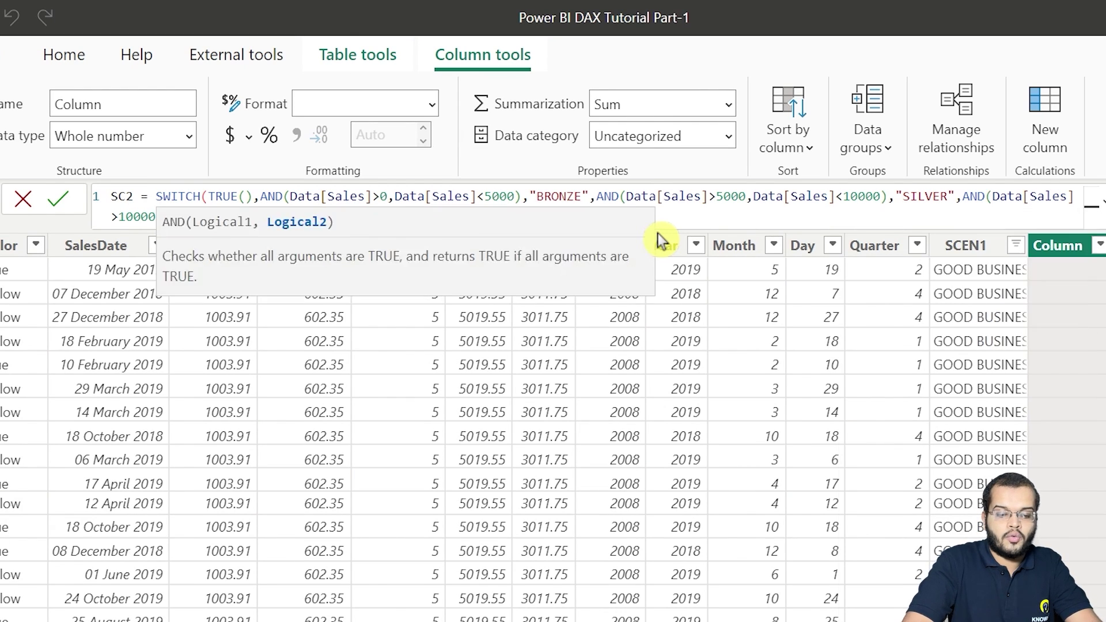
{"action": "type", "text": "),"}
{"action": "type", "text": "\"G"}
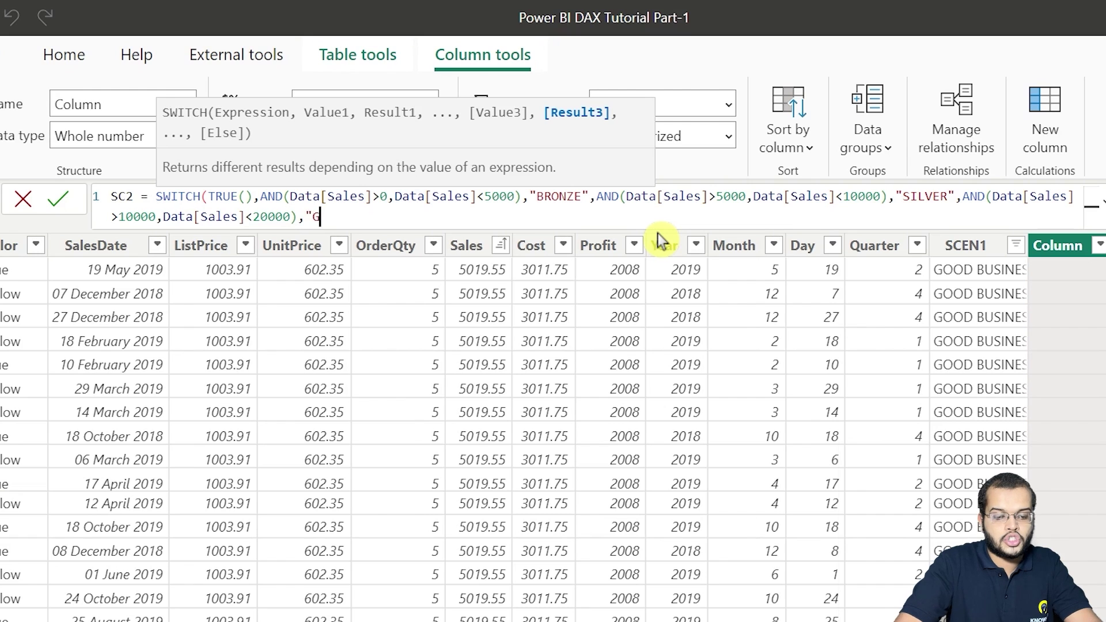
{"action": "type", "text": "OLD\""}
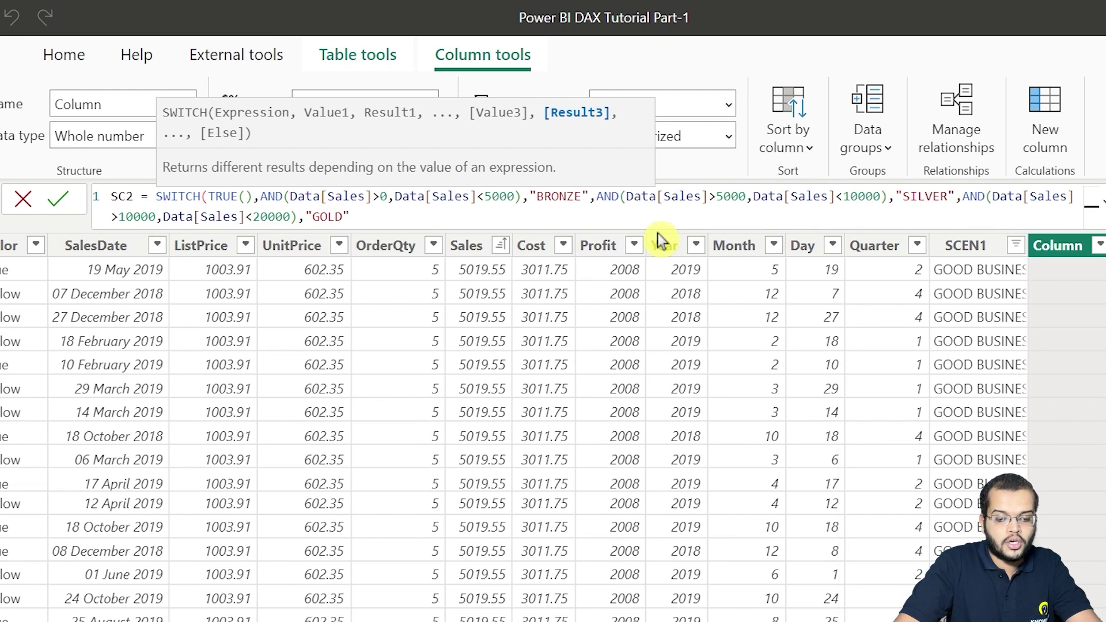
{"action": "type", "text": ","}
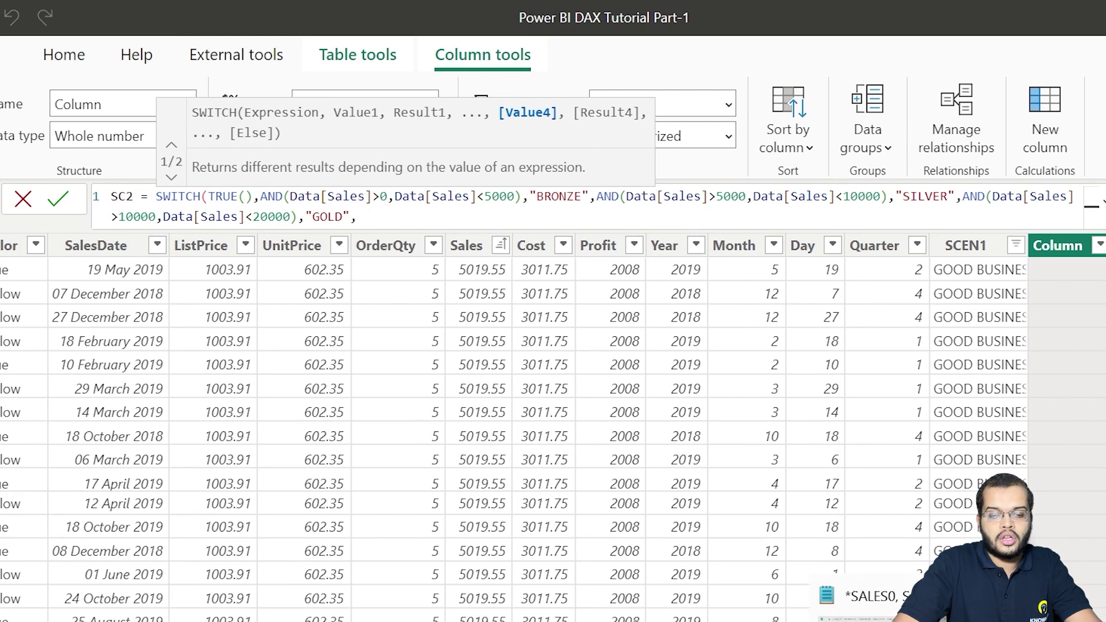
- Check the remaining tier in Notepad, return to Power BI, and finish and commit the SWITCH formula with "PLATINUM" as the else result
{"action": "left_click", "coordinate": [910, 621]}
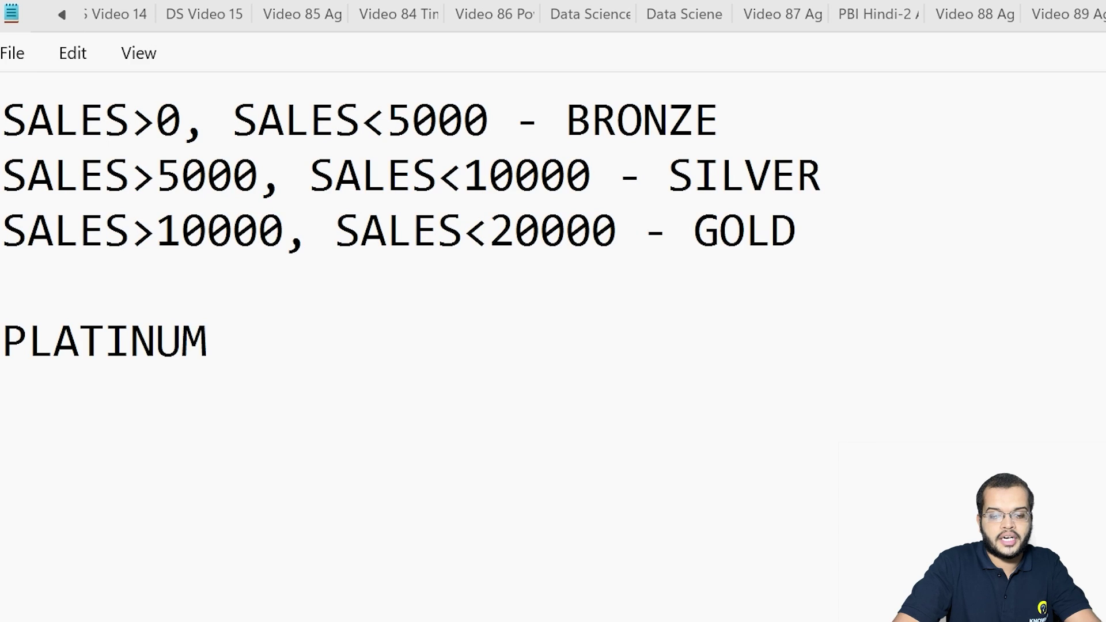
{"action": "key", "text": "alt+Tab"}
{"action": "type", "text": "\"PLATINUM"}
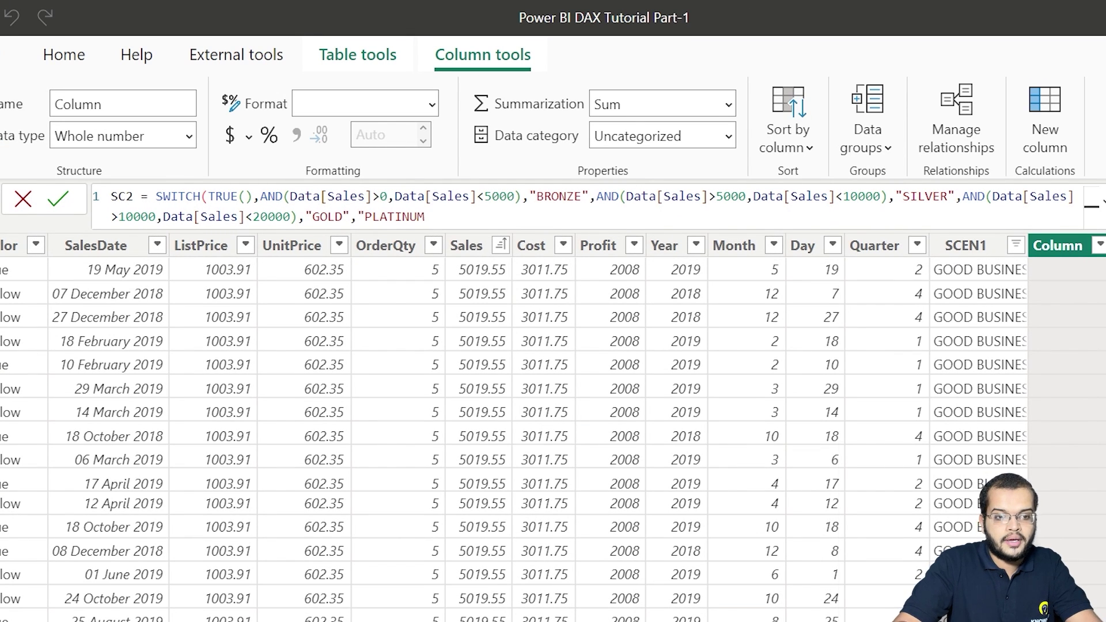
{"action": "type", "text": "\")"}
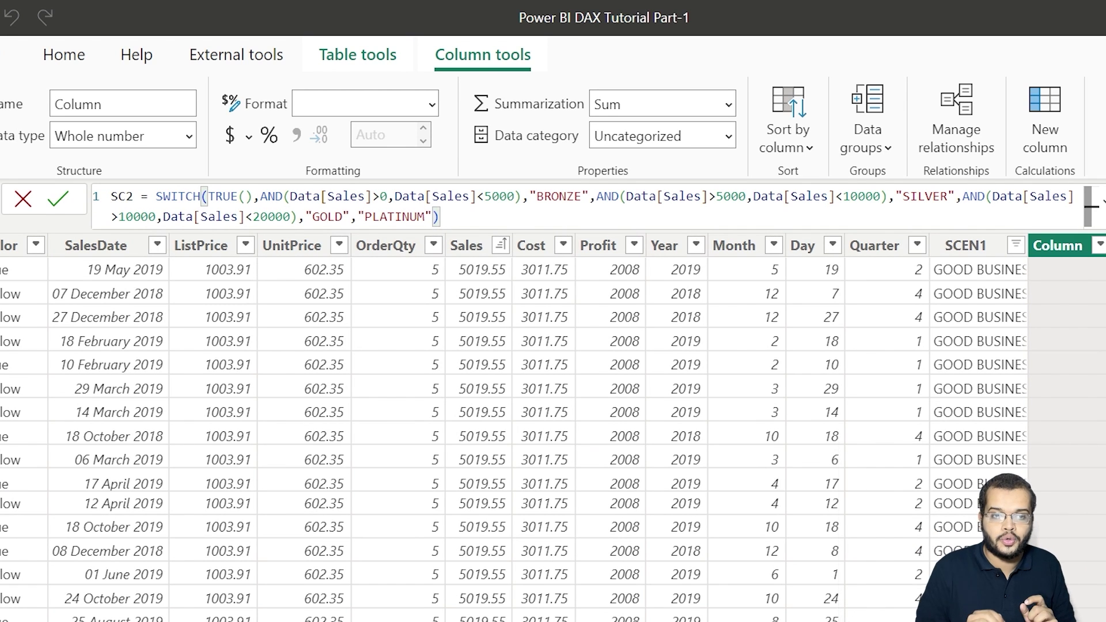
{"action": "key", "text": "Return"}
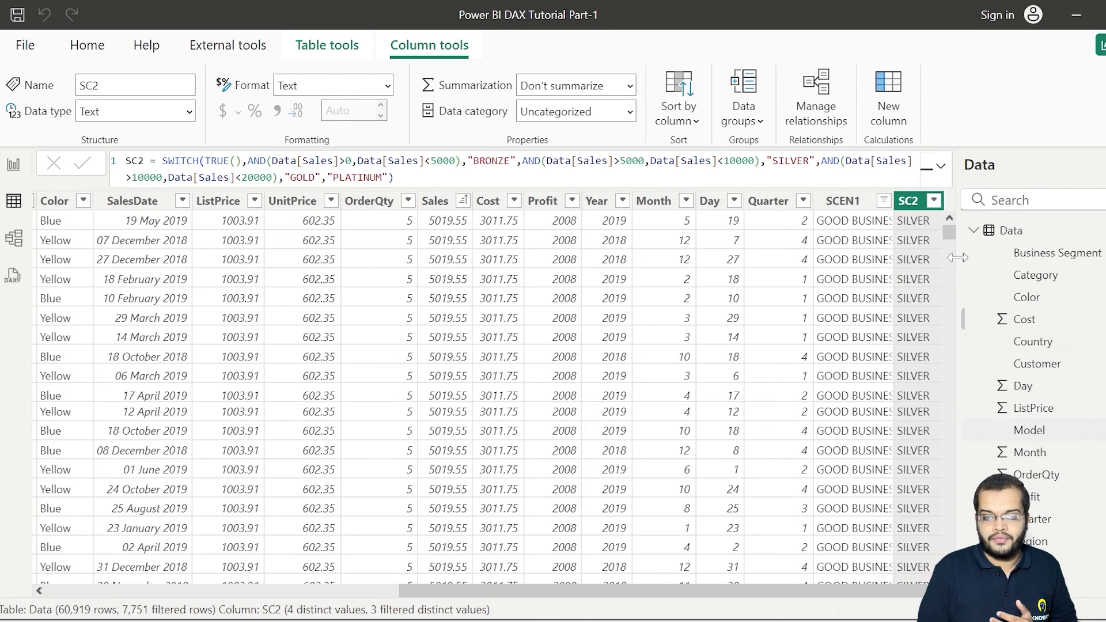
- Examine the SC2 column's filter values and compare the formula's SILVER limits with the first Sales value
{"action": "left_click", "coordinate": [935, 202]}
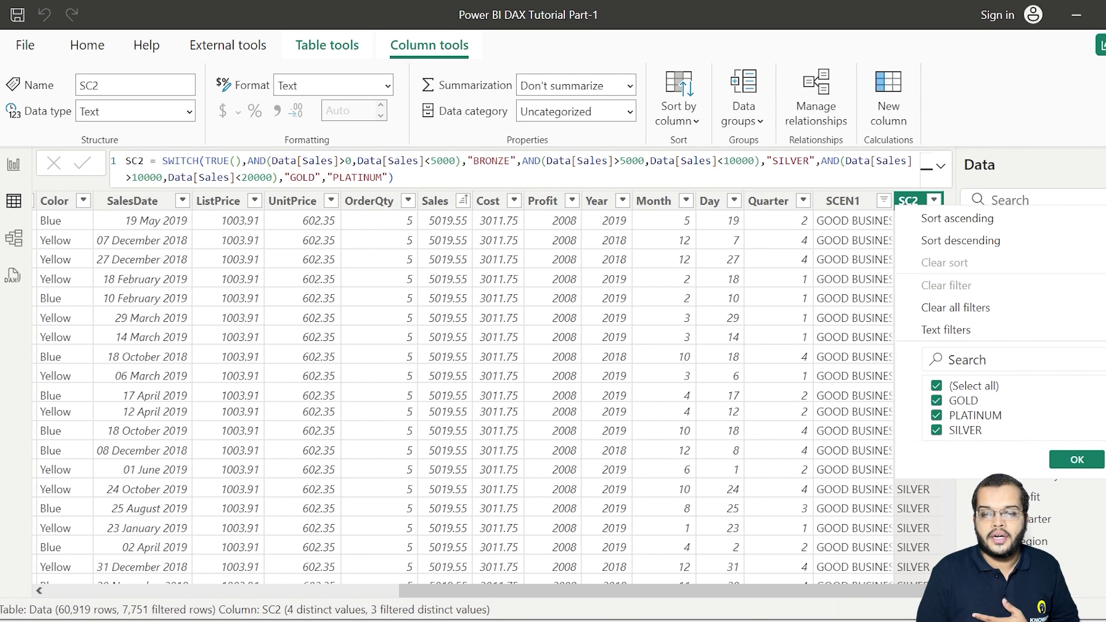
{"action": "left_click", "coordinate": [1105, 460]}
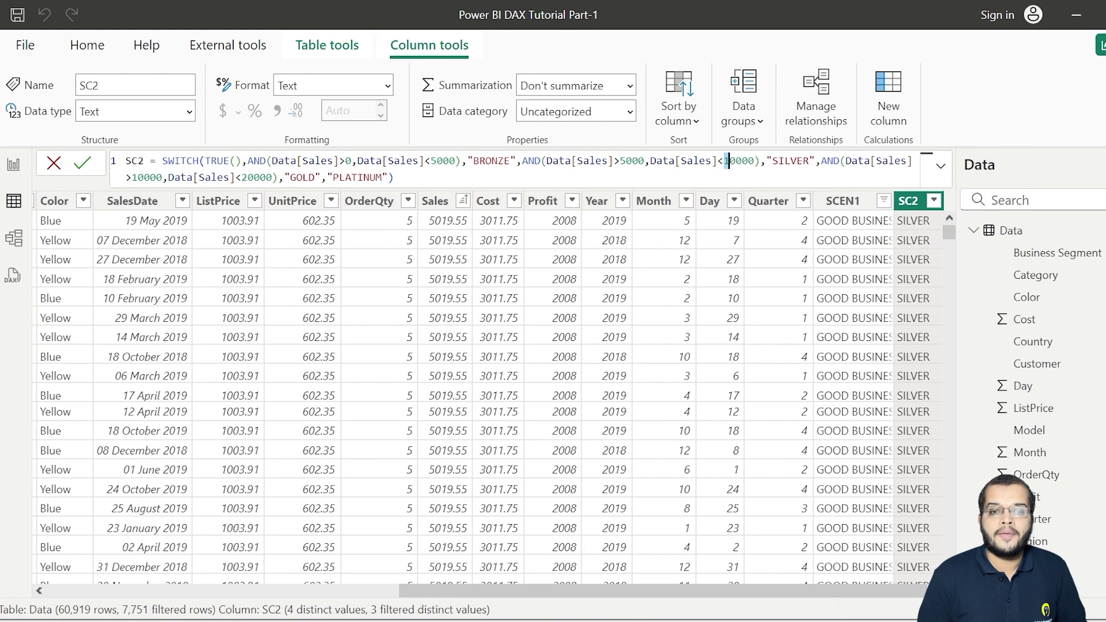
{"action": "left_click_drag", "start_coordinate": [614, 161], "coordinate": [638, 162]}
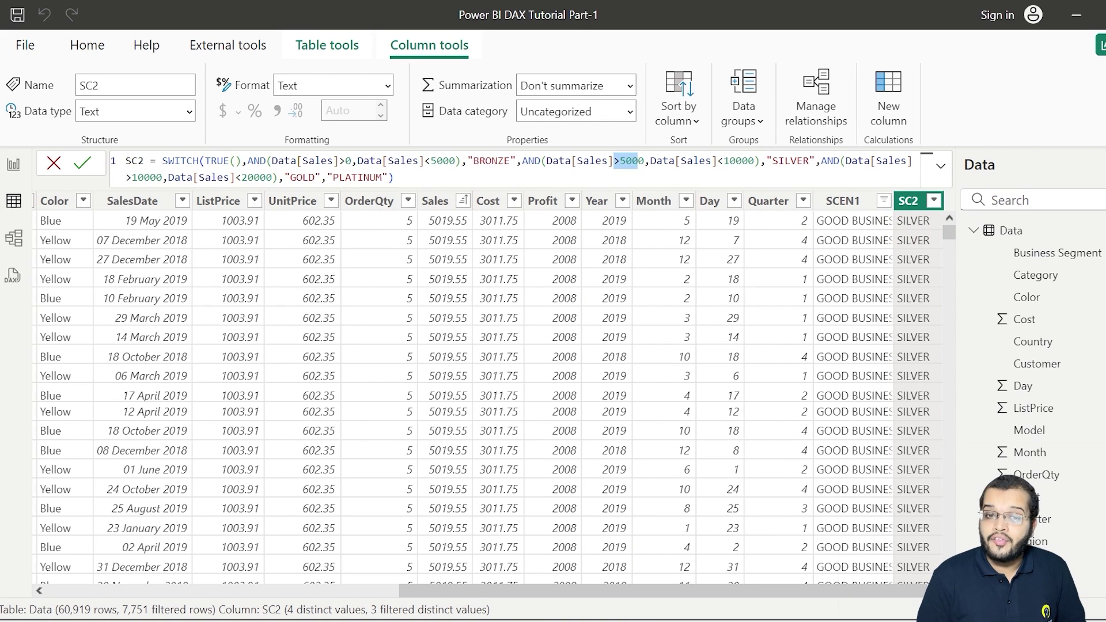
{"action": "left_click_drag", "start_coordinate": [723, 161], "coordinate": [767, 161]}
{"action": "left_click", "coordinate": [458, 224]}
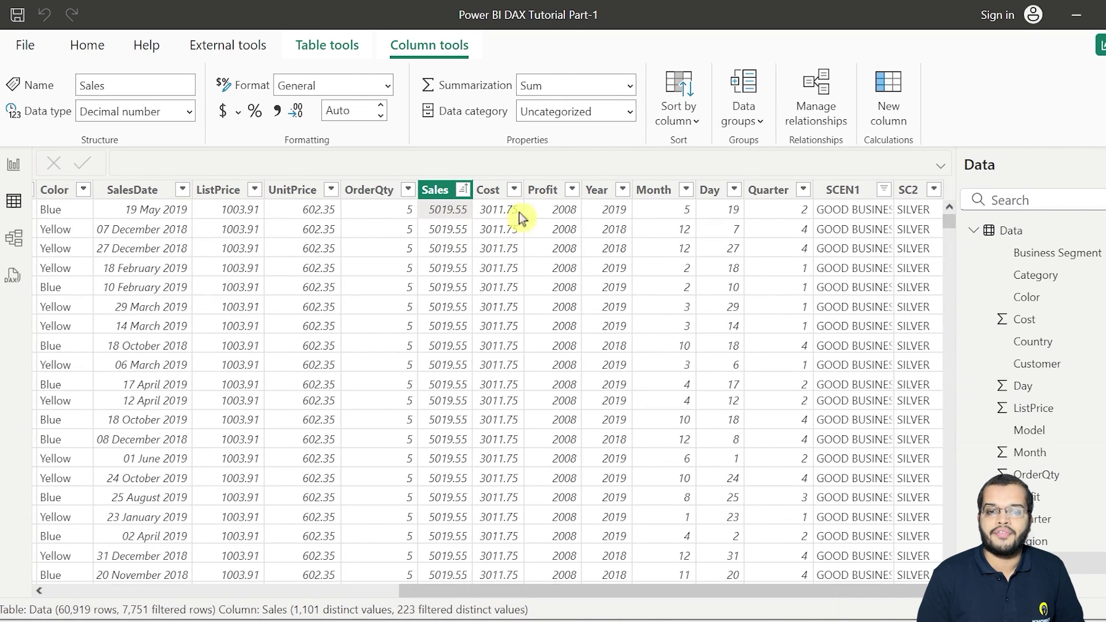
- Select the SC2 column and add another calculated column to the Data table
{"action": "left_click", "coordinate": [911, 191]}
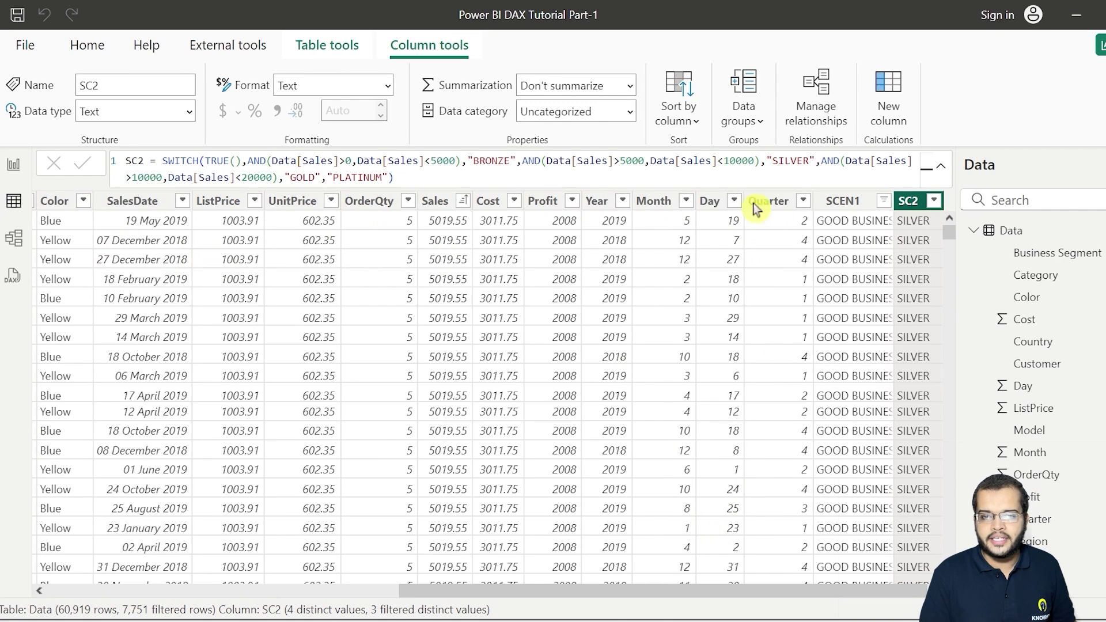
{"action": "left_click", "coordinate": [897, 106]}
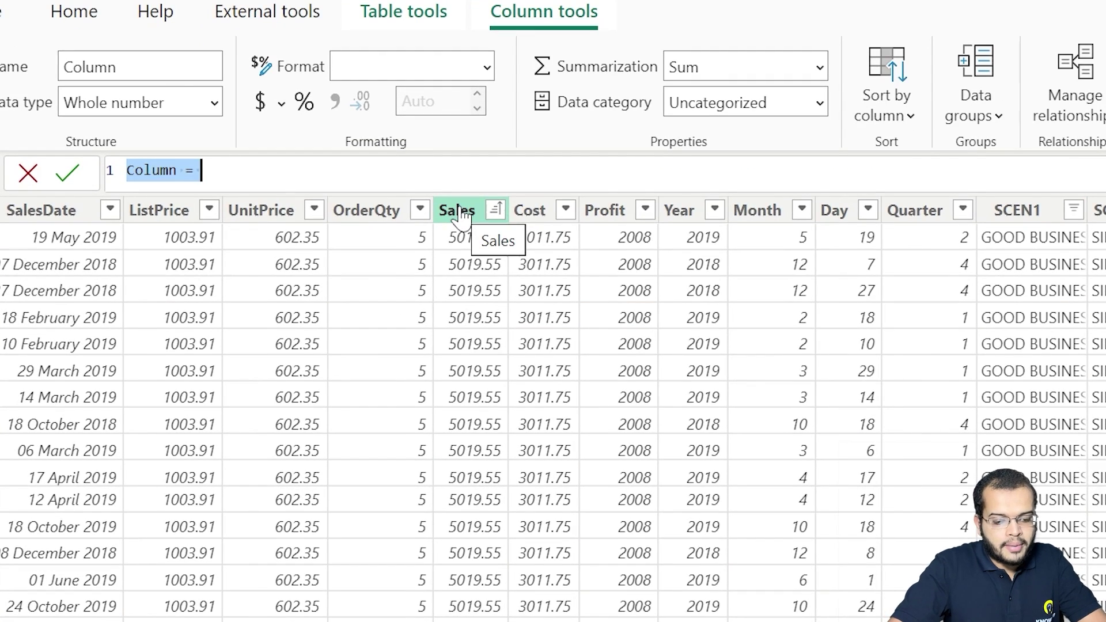
{"action": "type", "text": "IFERR"}
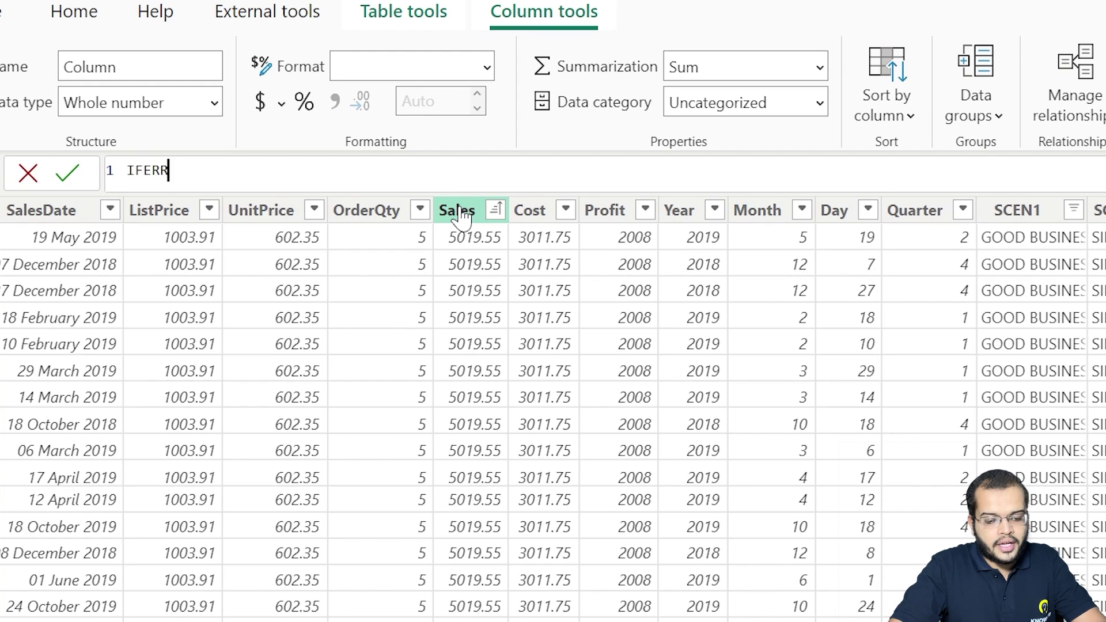
{"action": "type", "text": "OR ="}
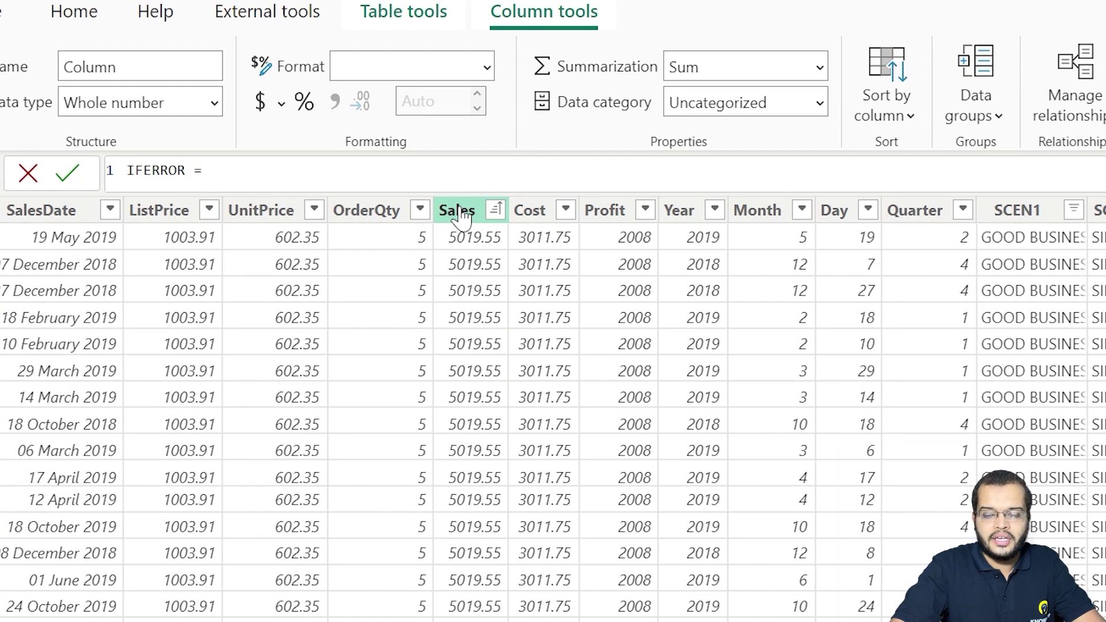
{"action": "key", "text": "BackSpace"}
{"action": "key", "text": "BackSpace"}
{"action": "key", "text": "BackSpace"}
{"action": "key", "text": "BackSpace"}
{"action": "key", "text": "BackSpace"}
{"action": "key", "text": "BackSpace"}
{"action": "key", "text": "BackSpace"}
{"action": "key", "text": "BackSpace"}
{"action": "key", "text": "BackSpace"}
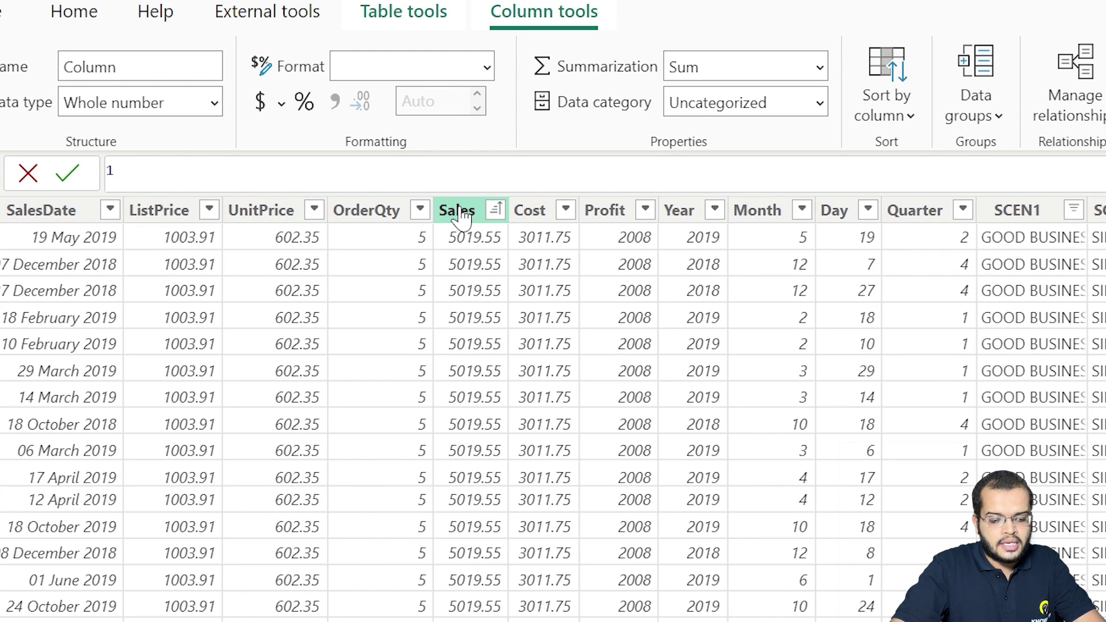
- Define the new calculated column as ERROR = Data[Sales]/0 and commit the formula
{"action": "type", "text": "ERROR"}
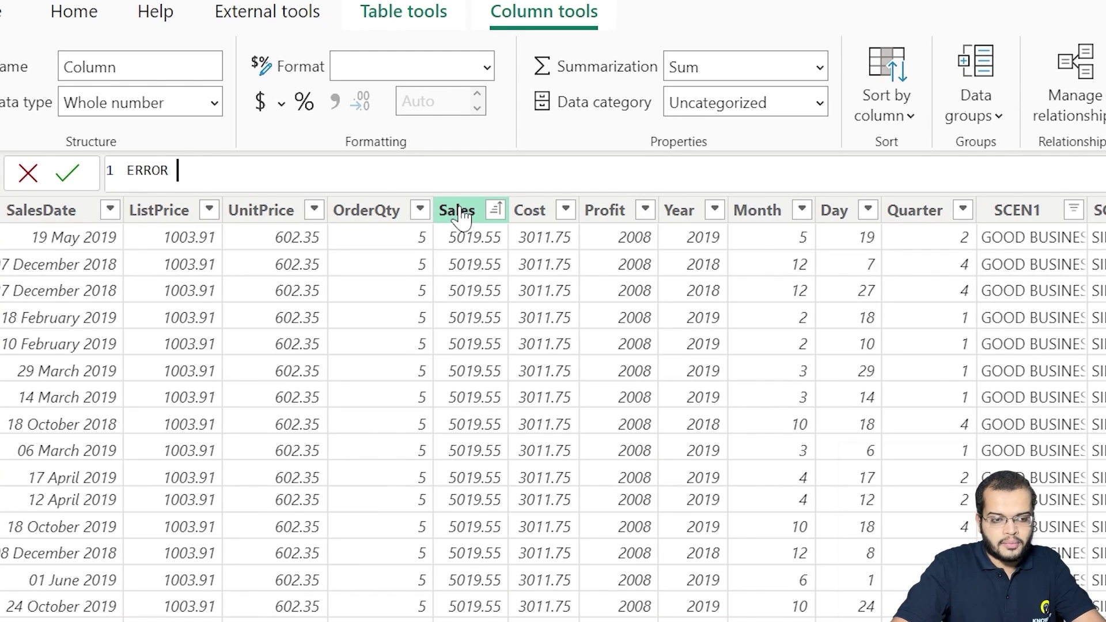
{"action": "type", "text": " = SALES"}
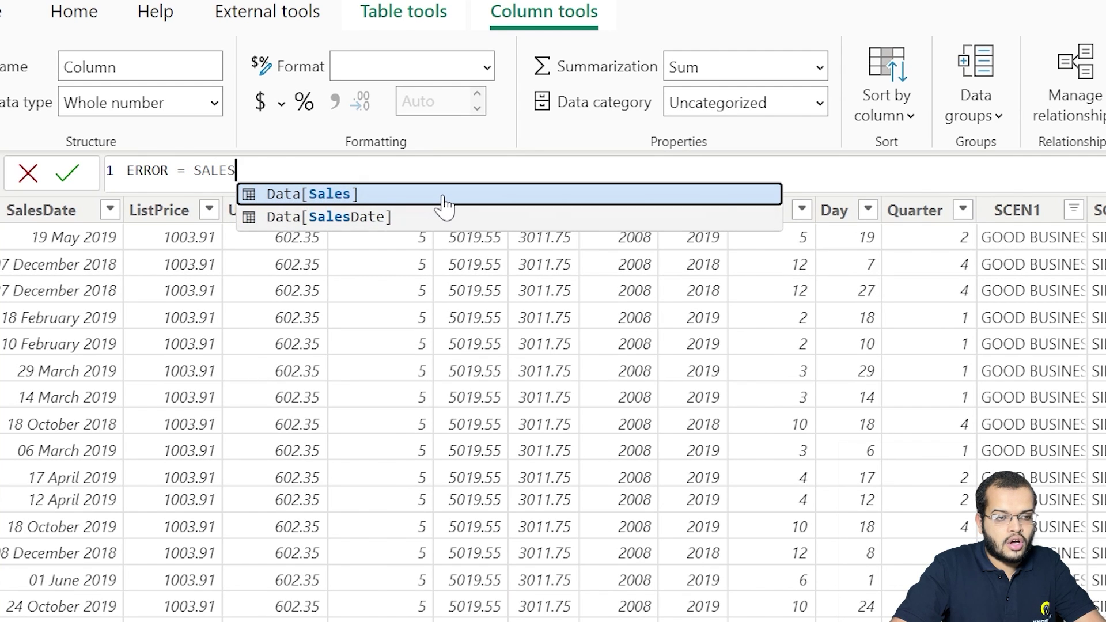
{"action": "left_click", "coordinate": [444, 197]}
{"action": "type", "text": "/0"}
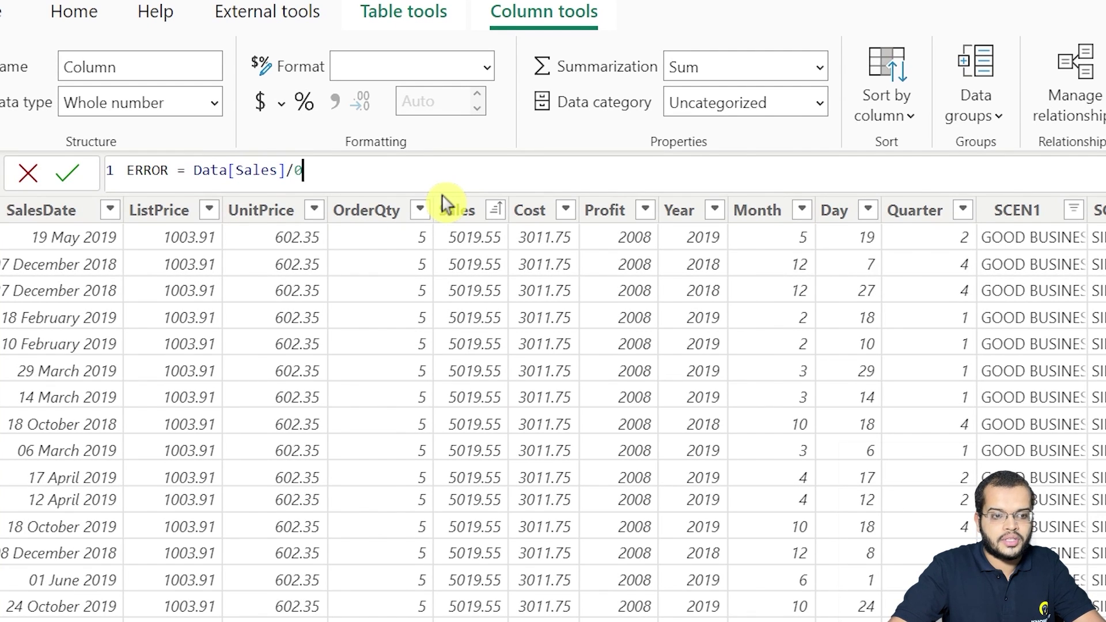
{"action": "key", "text": "Return"}
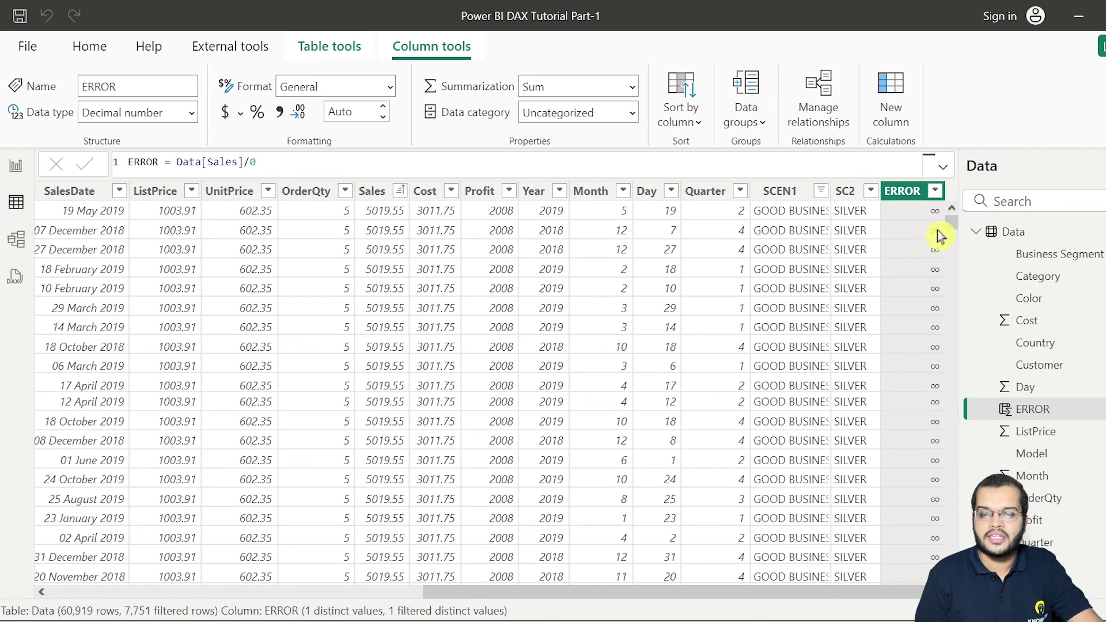
{"action": "left_click_drag", "start_coordinate": [906, 592], "coordinate": [934, 594]}
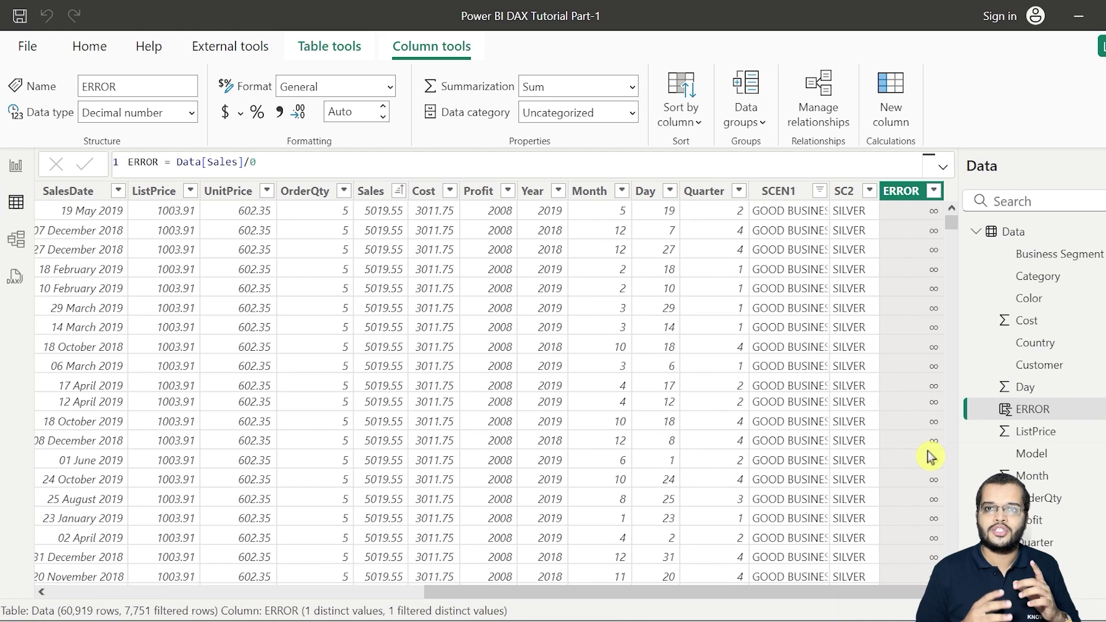
- Add a calculated column named IFERROR and start its IFERROR formula with Data[ERROR] as the value argument
{"action": "left_click", "coordinate": [891, 105]}
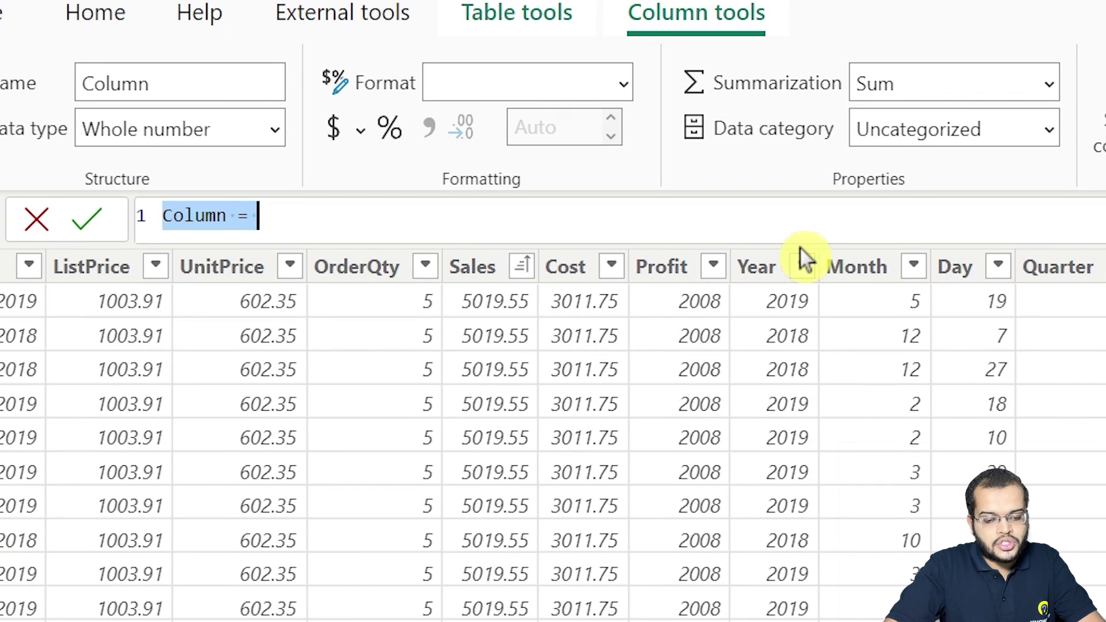
{"action": "type", "text": "I"}
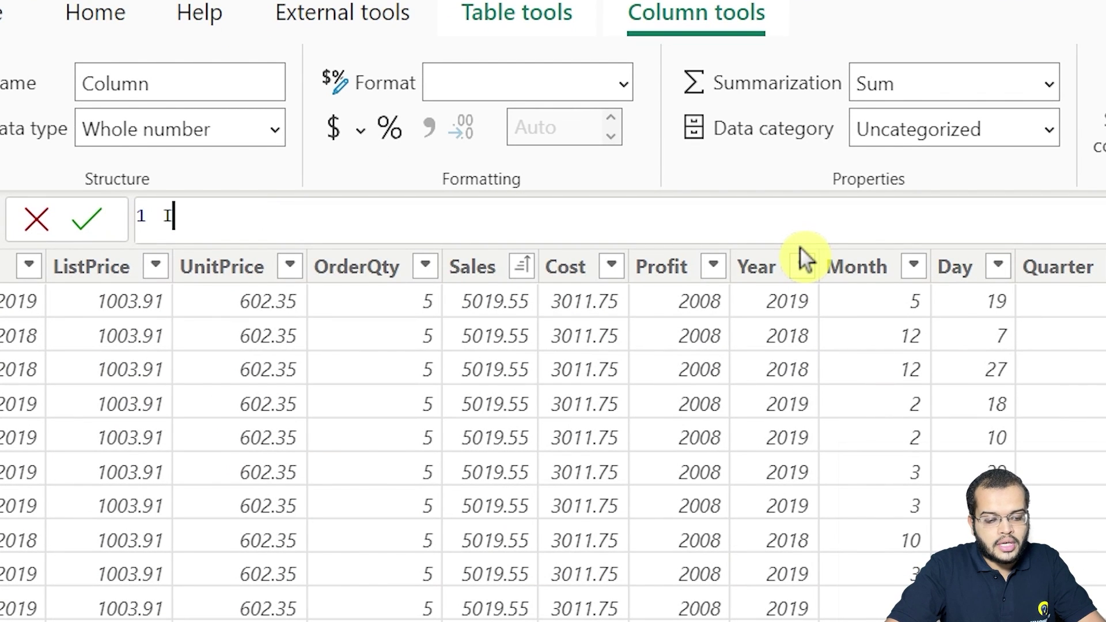
{"action": "type", "text": "FERROR "}
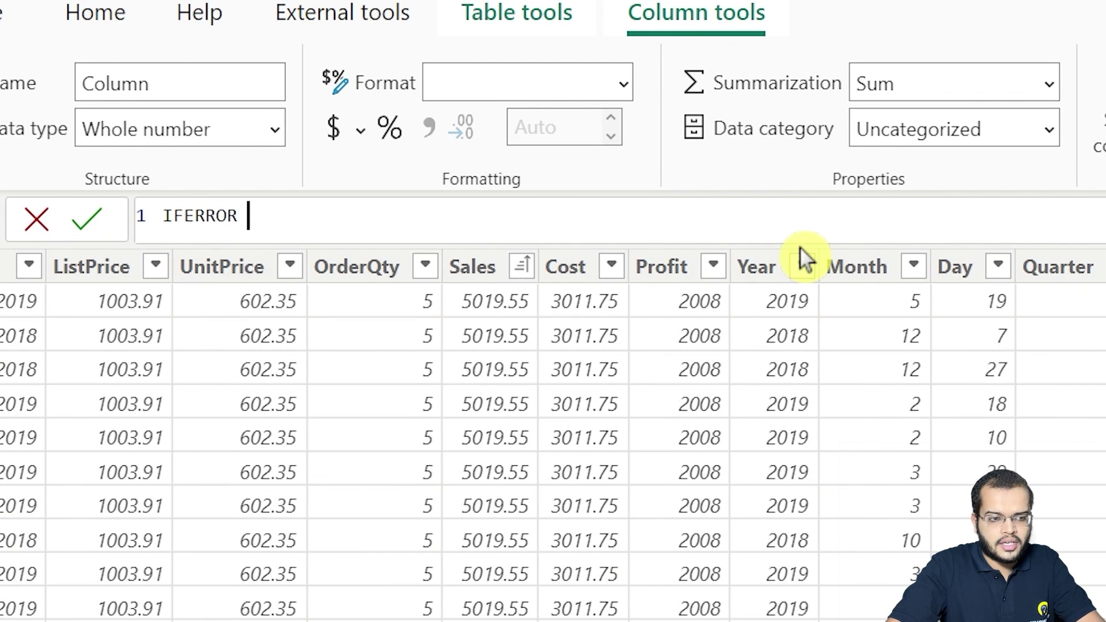
{"action": "type", "text": "= IFE"}
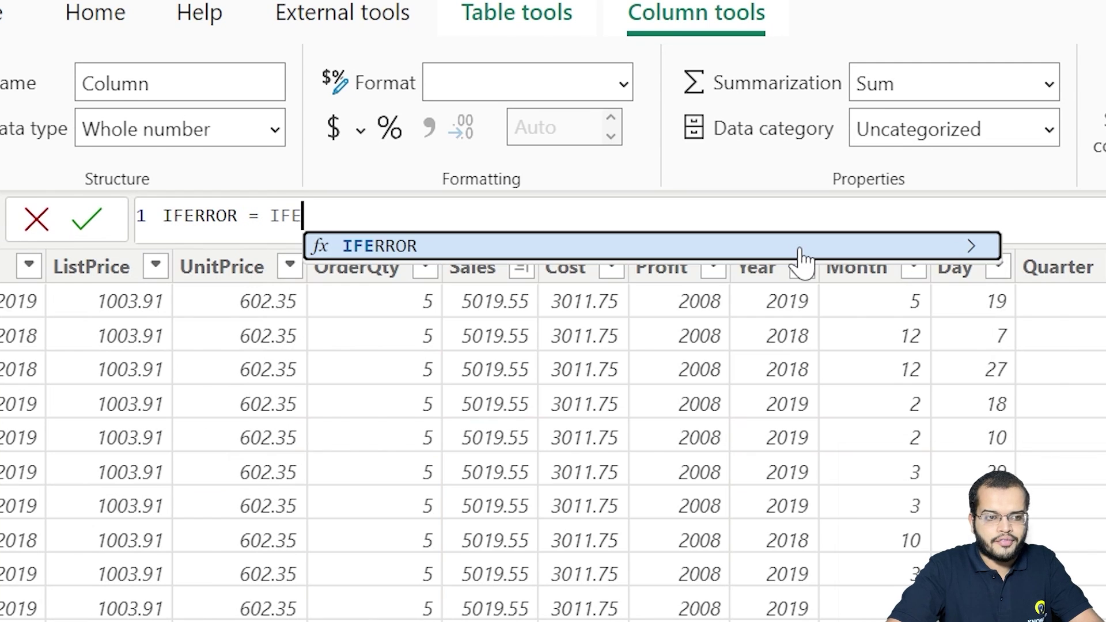
{"action": "left_click", "coordinate": [725, 247]}
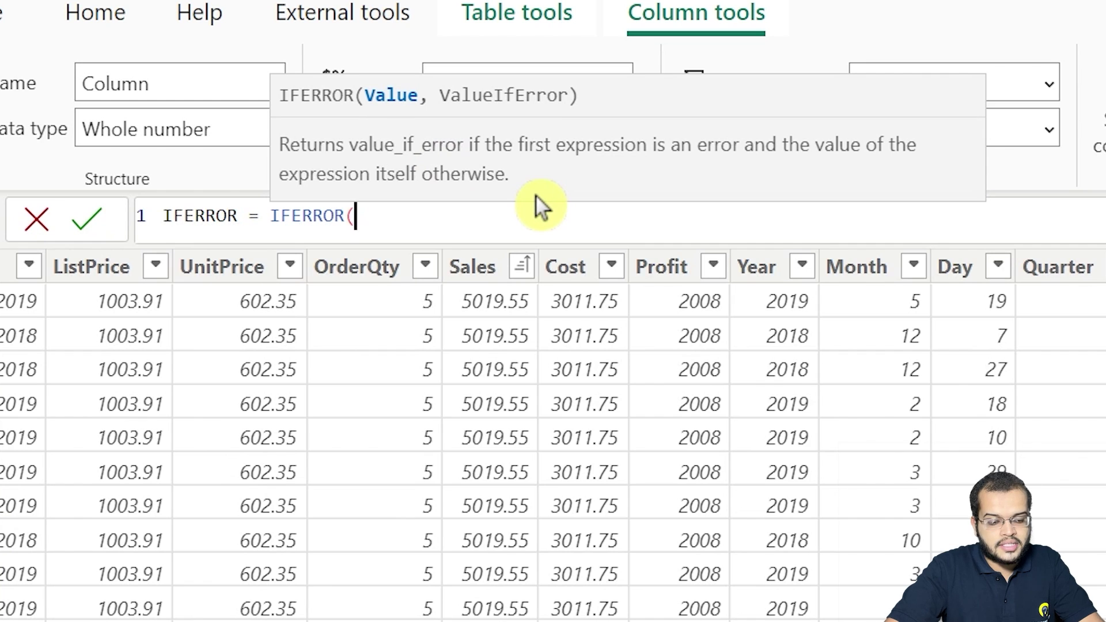
{"action": "type", "text": "ERROR"}
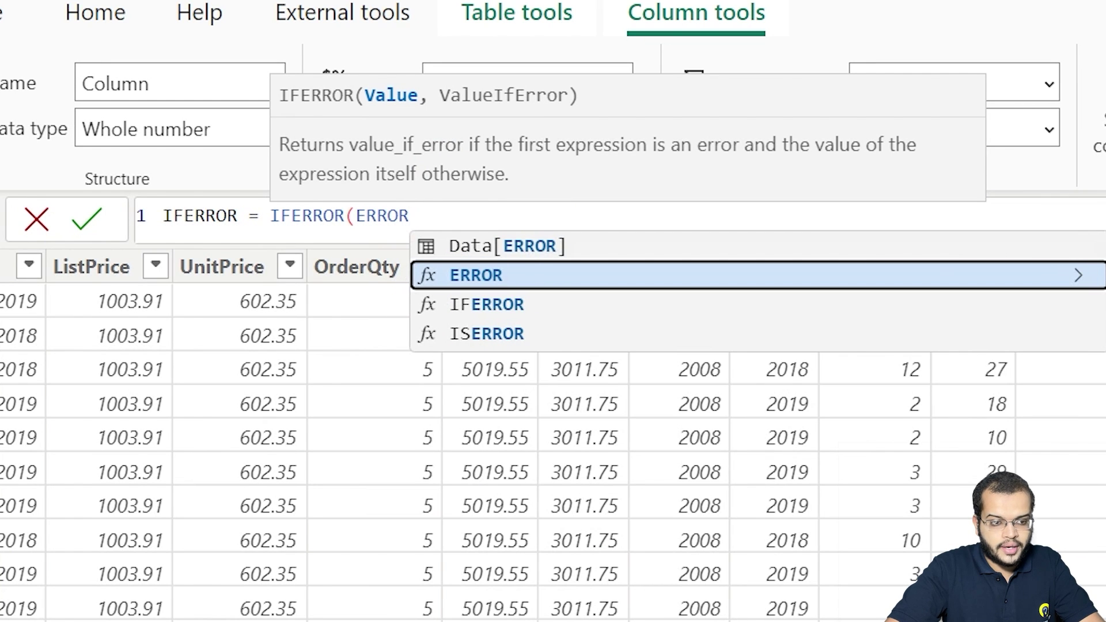
{"action": "key", "text": "Up"}
{"action": "key", "text": "Tab"}
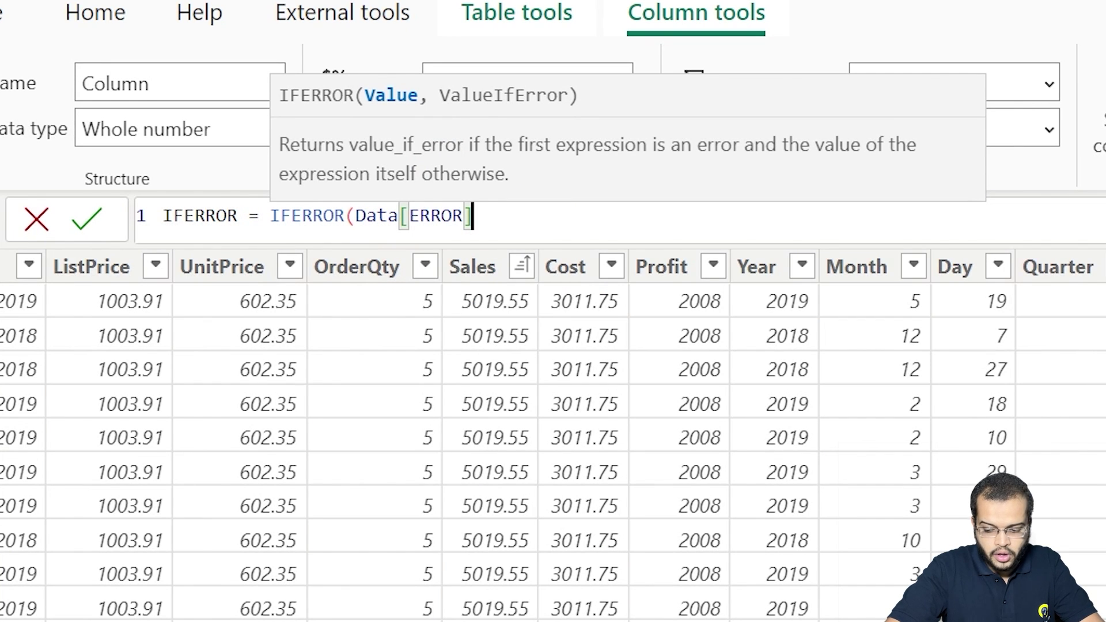
{"action": "type", "text": ","}
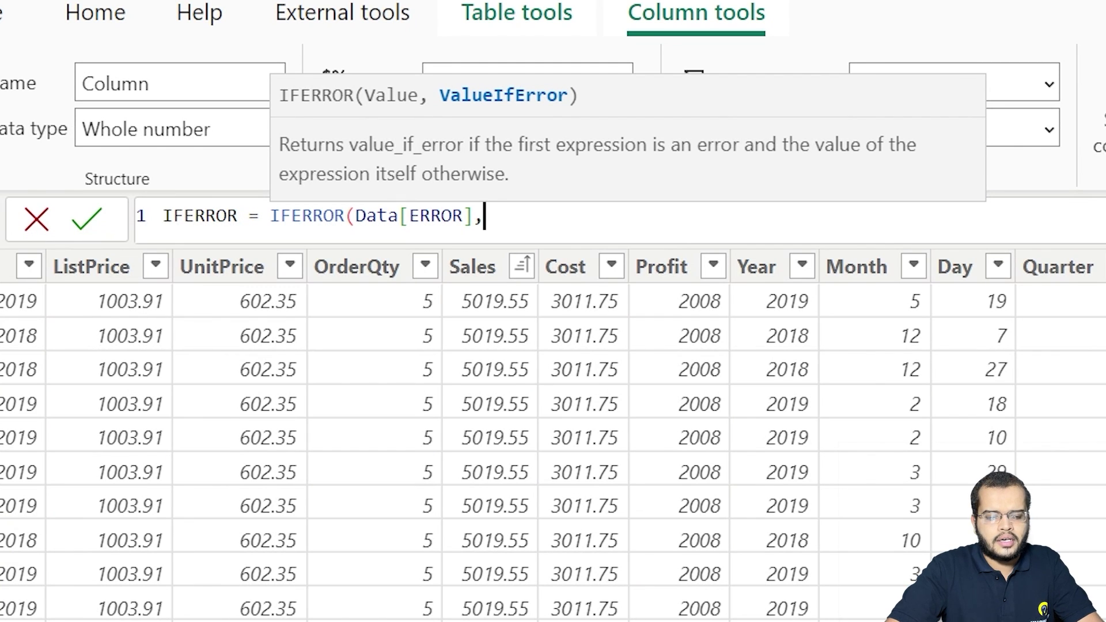
- Complete the IFERROR formula with 1 as the error result, commit it, and check the new column's filter values
{"action": "type", "text": "0"}
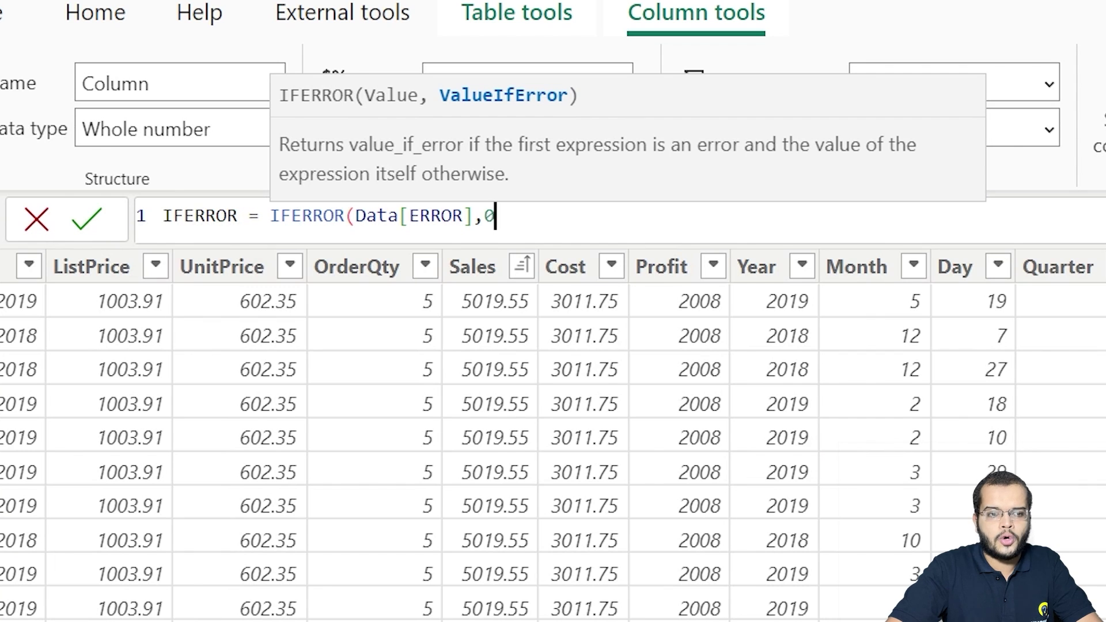
{"action": "key", "text": "BackSpace"}
{"action": "type", "text": "1"}
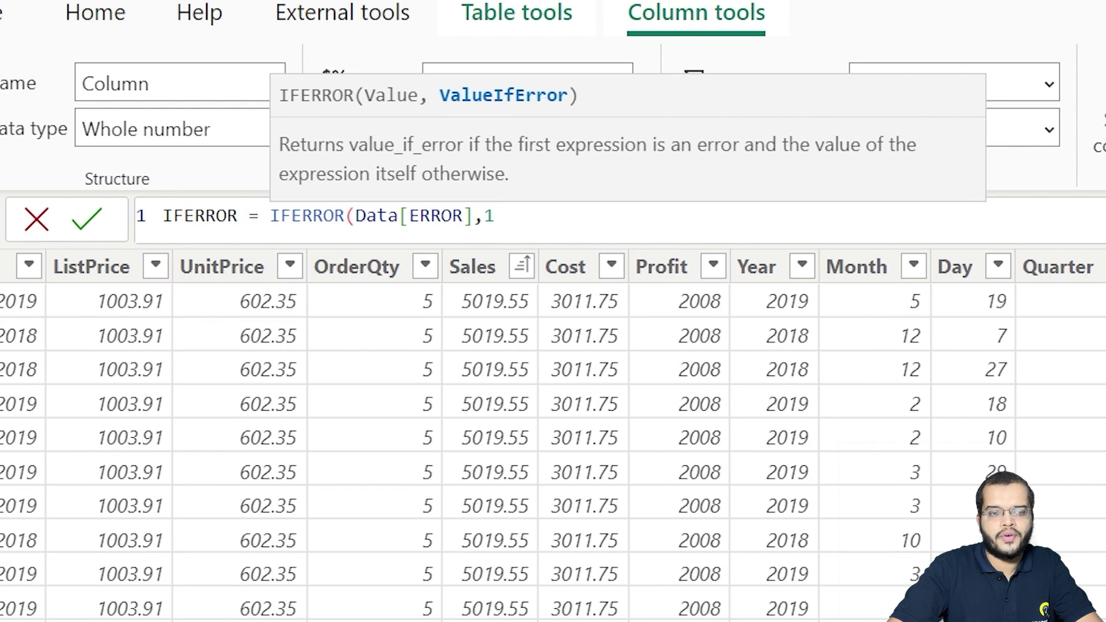
{"action": "key", "text": "BackSpace"}
{"action": "type", "text": "1"}
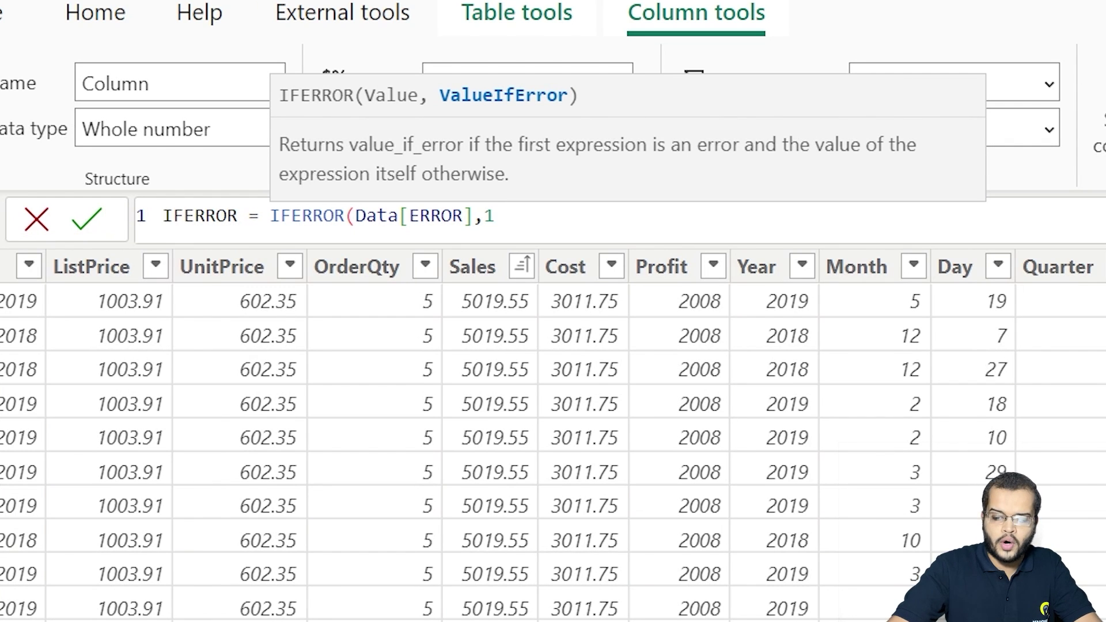
{"action": "type", "text": ")"}
{"action": "key", "text": "Return"}
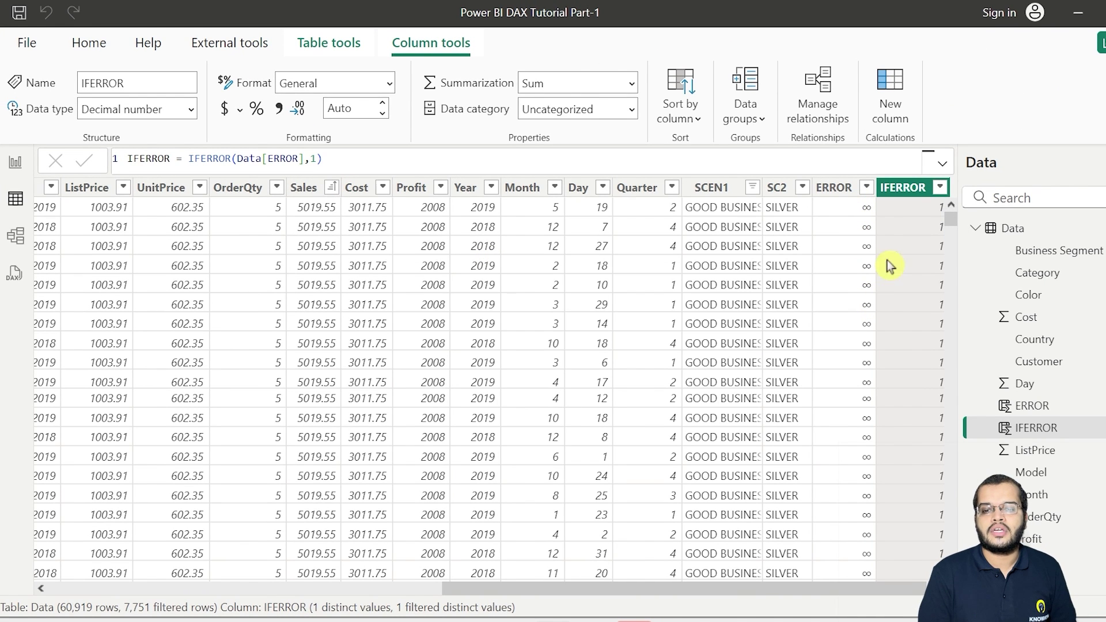
{"action": "left_click", "coordinate": [939, 189]}
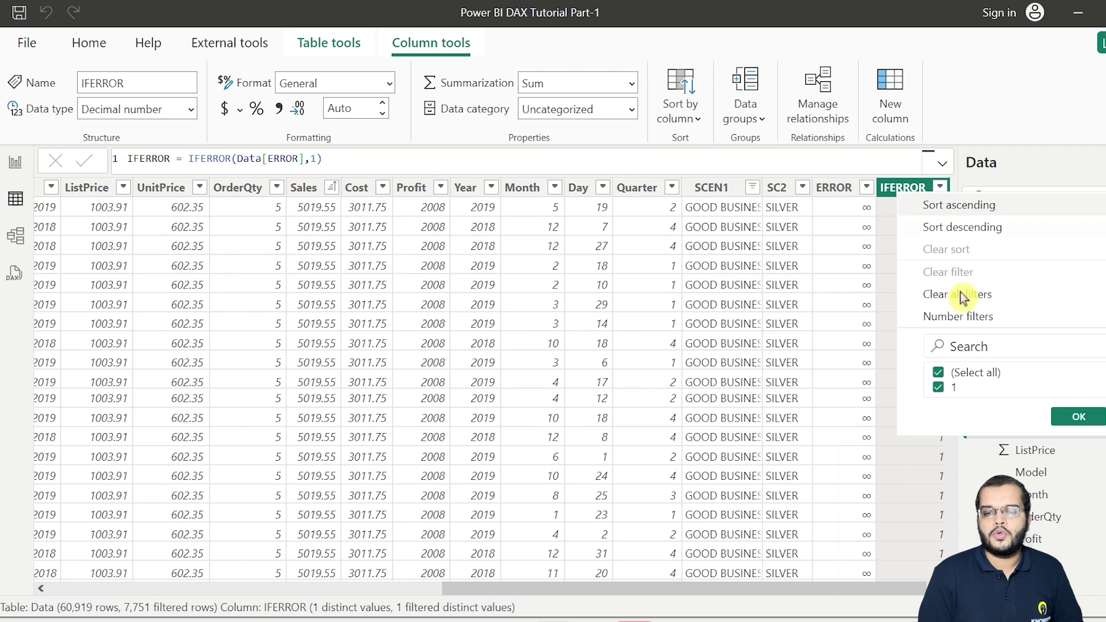
{"action": "left_click", "coordinate": [1105, 416]}
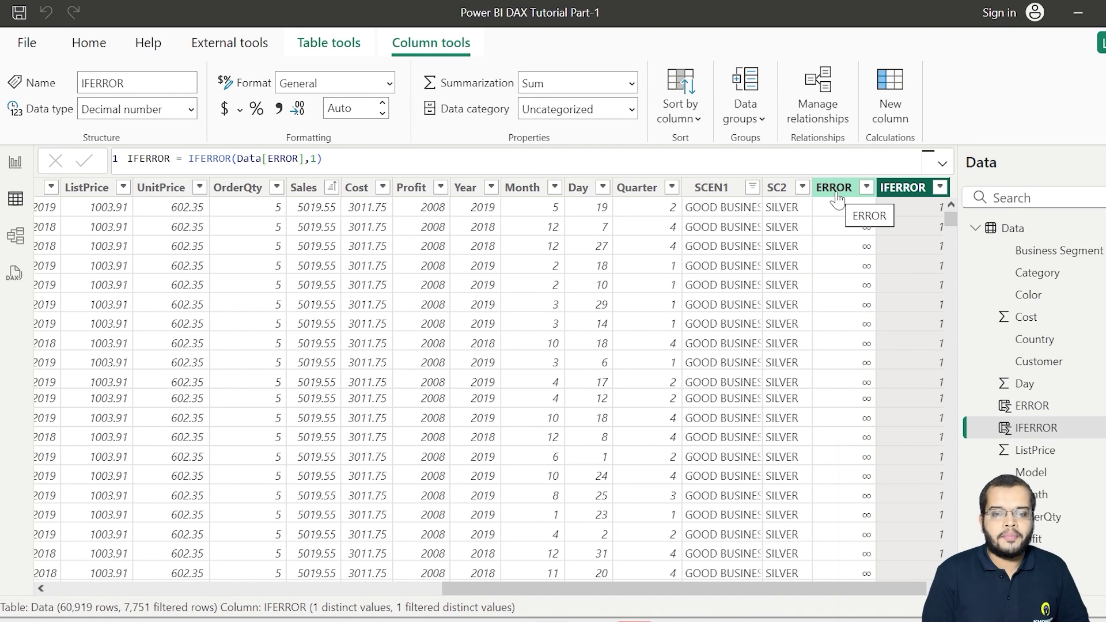
- Add another calculated column named AND and start its formula with the AND function
{"action": "left_click_drag", "start_coordinate": [773, 588], "coordinate": [221, 570]}
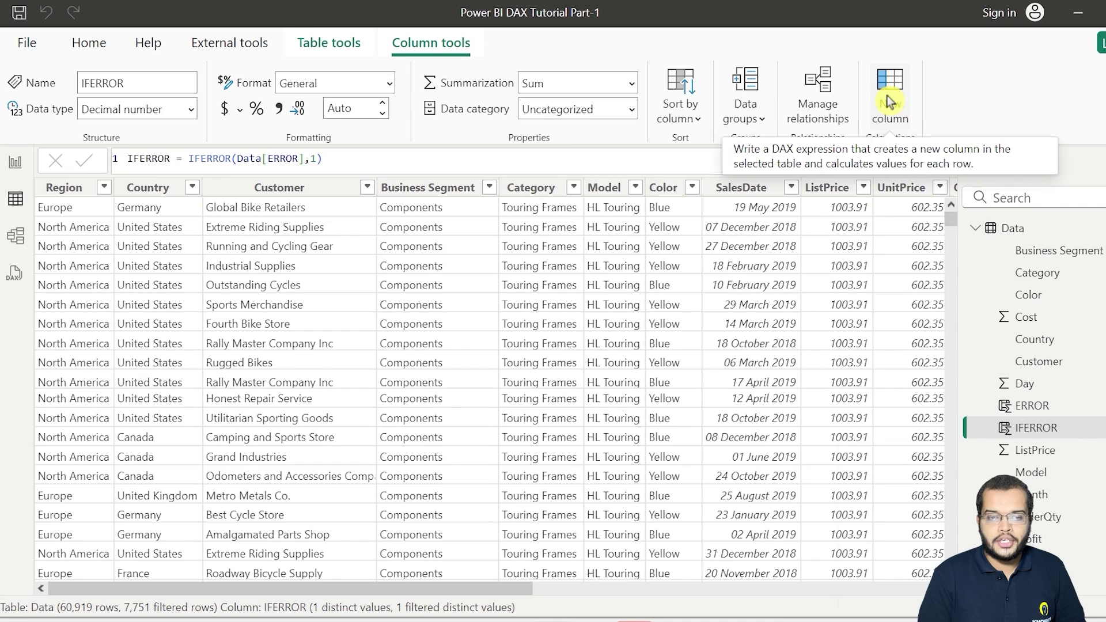
{"action": "left_click", "coordinate": [890, 102]}
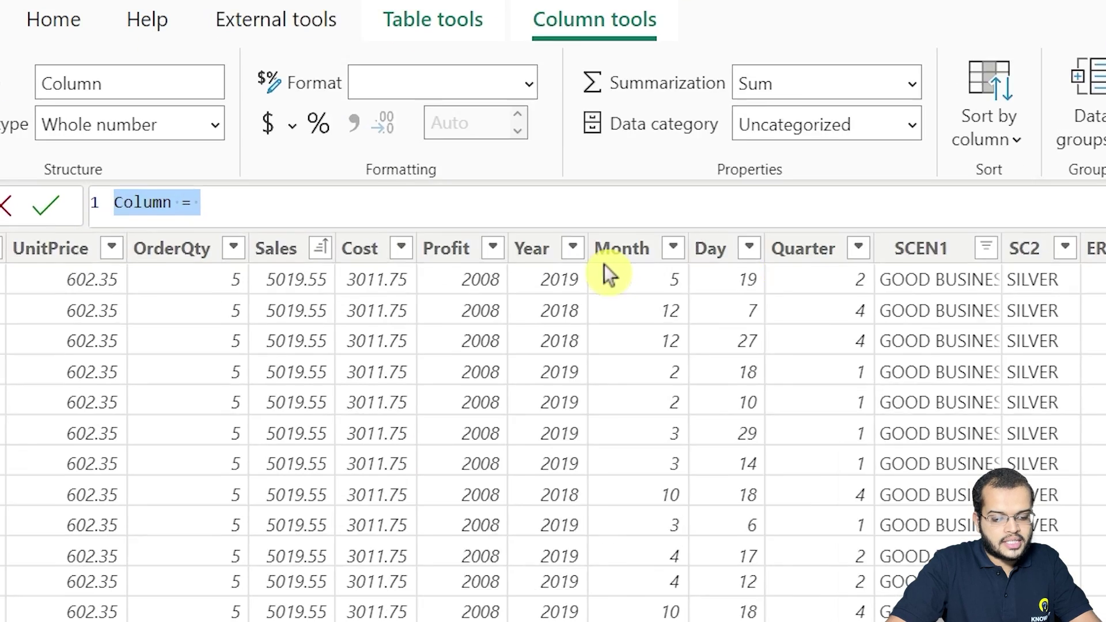
{"action": "type", "text": "AND = AND"}
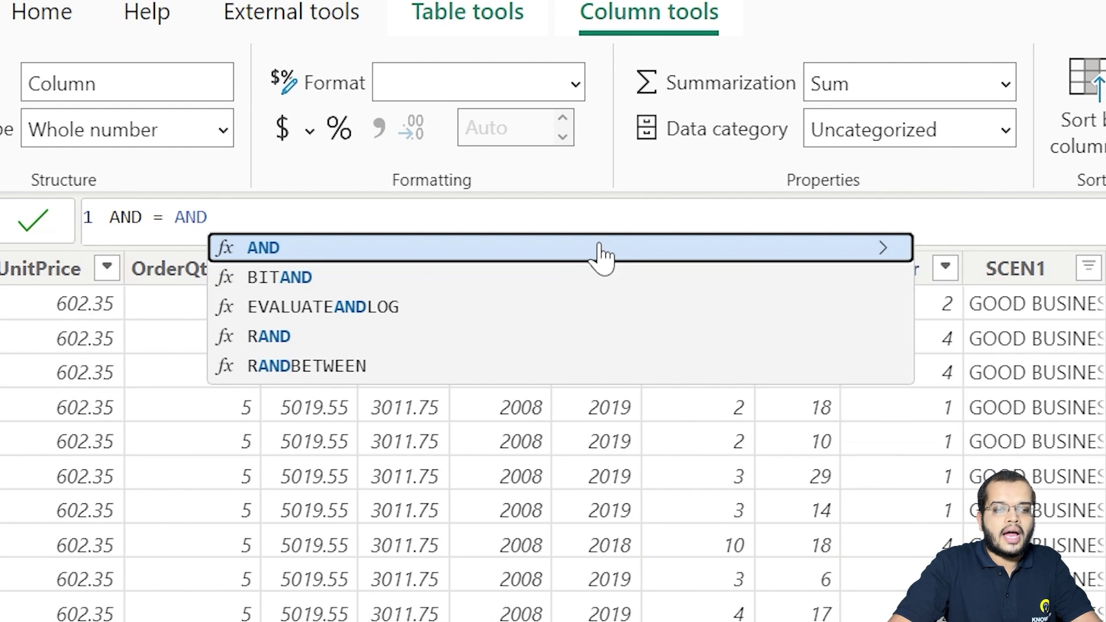
{"action": "type", "text": "("}
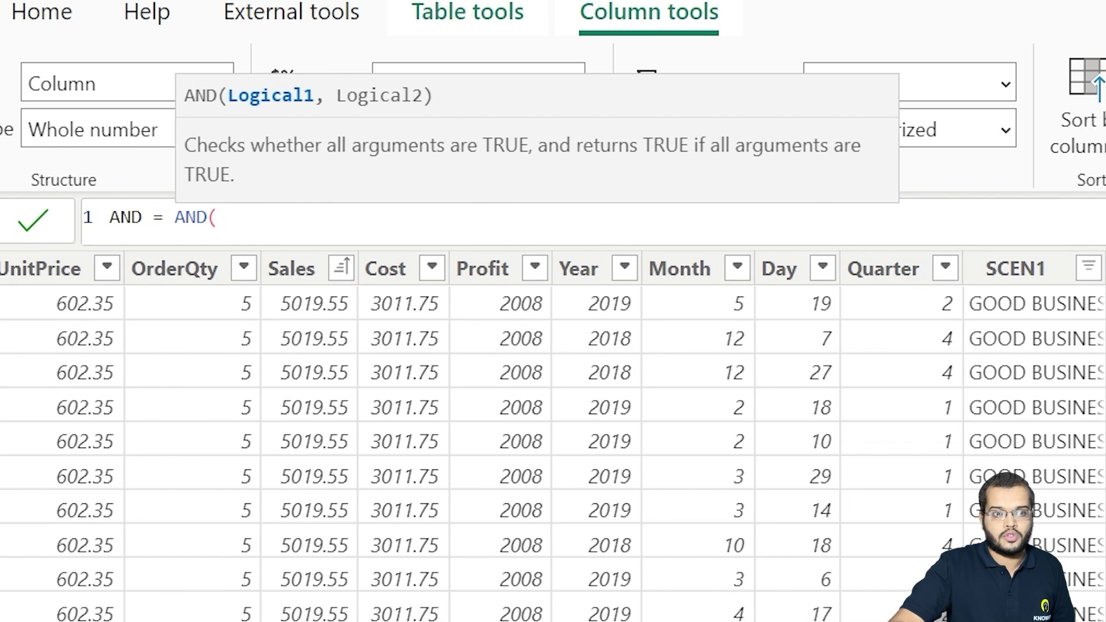
- Try the && operator in place of the AND function, and restore the function's opening
{"action": "key", "text": "BackSpace"}
{"action": "key", "text": "BackSpace"}
{"action": "key", "text": "BackSpace"}
{"action": "key", "text": "BackSpace"}
{"action": "type", "text": "&&"}
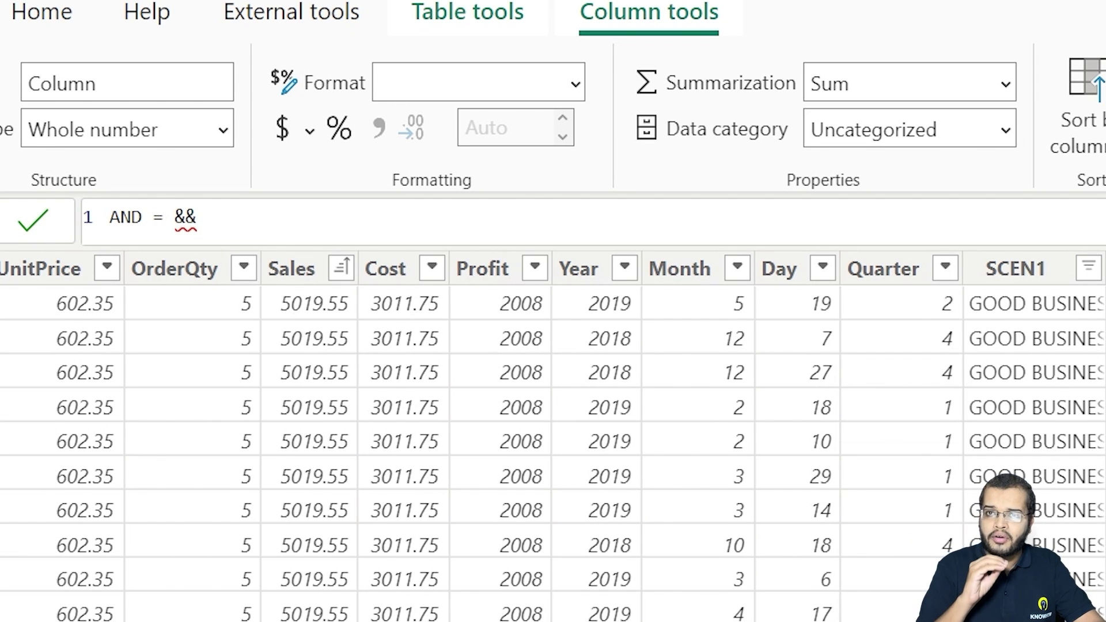
{"action": "key", "text": "BackSpace"}
{"action": "key", "text": "BackSpace"}
{"action": "type", "text": "AND"}
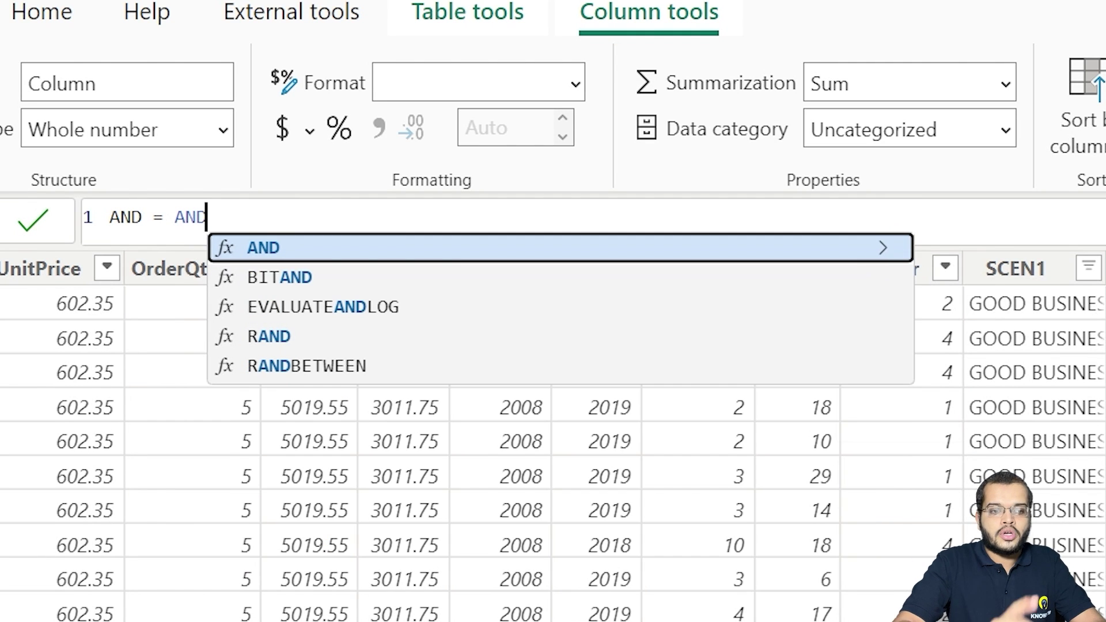
{"action": "type", "text": "("}
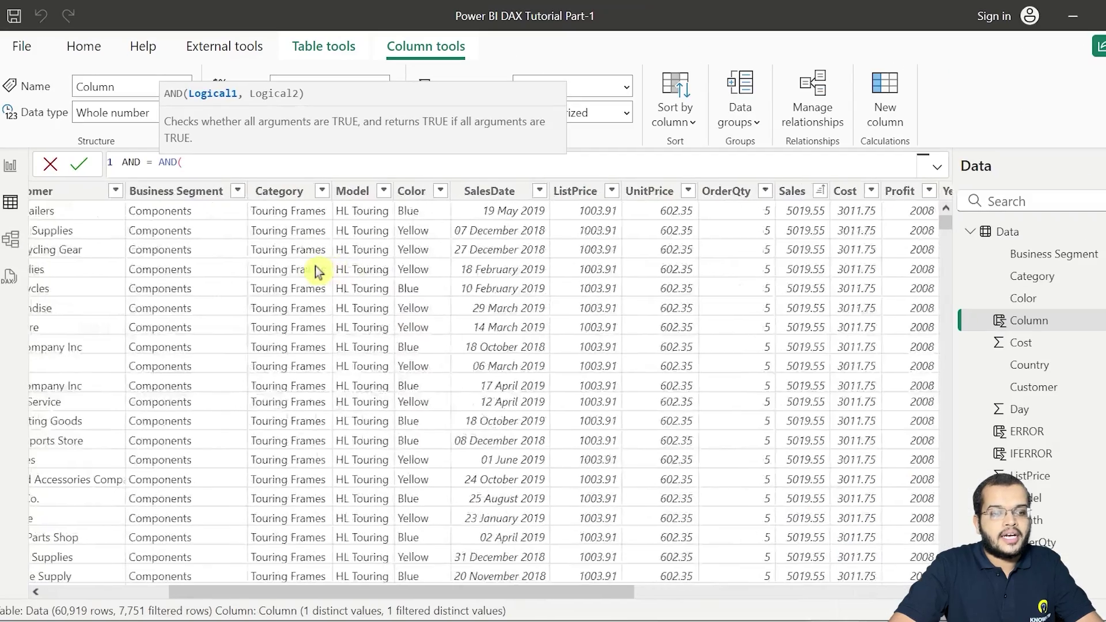
- Enter Data[Business Segment]="COMPONENTS" as the first condition of the AND function
{"action": "scroll", "coordinate": [316, 267], "scroll_direction": "left", "scroll_amount": 5}
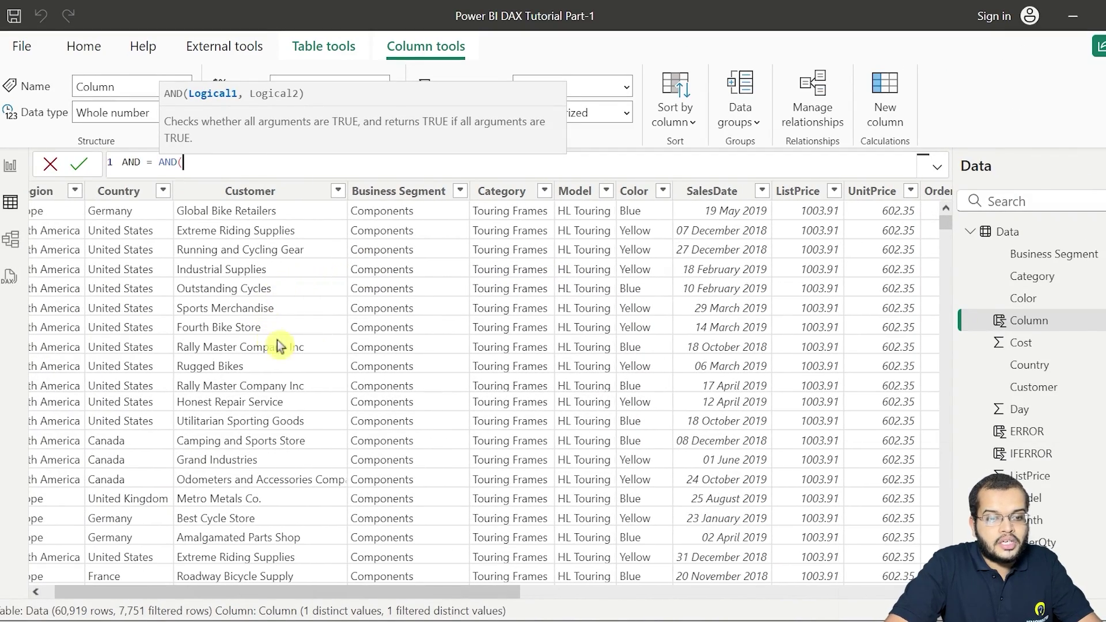
{"action": "scroll", "coordinate": [487, 313], "scroll_direction": "left", "scroll_amount": 2}
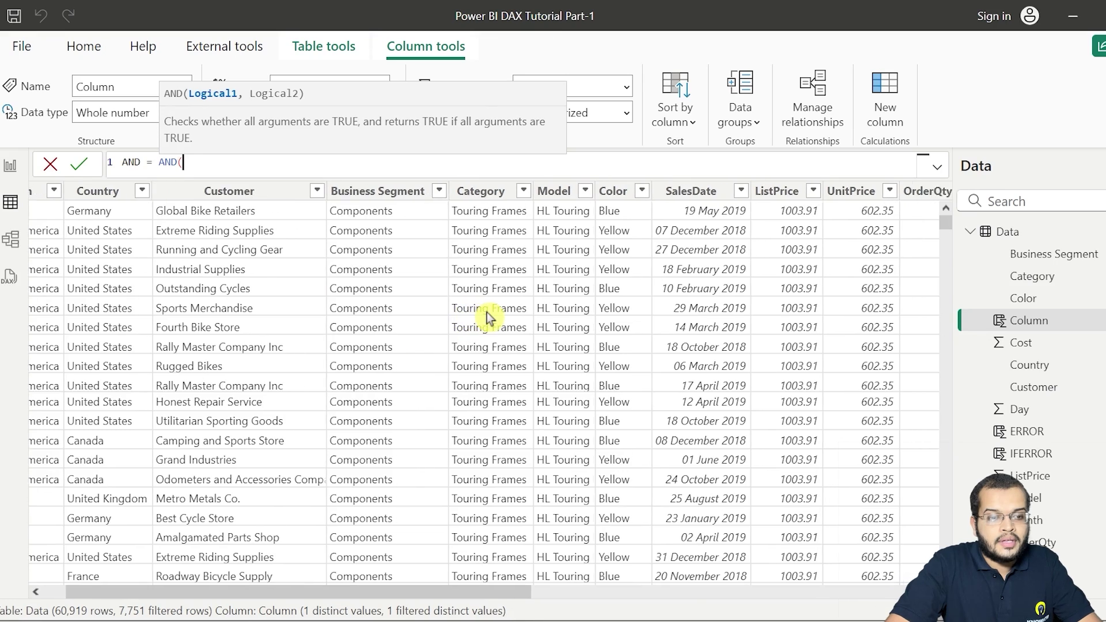
{"action": "scroll", "coordinate": [486, 312], "scroll_direction": "right", "scroll_amount": 2}
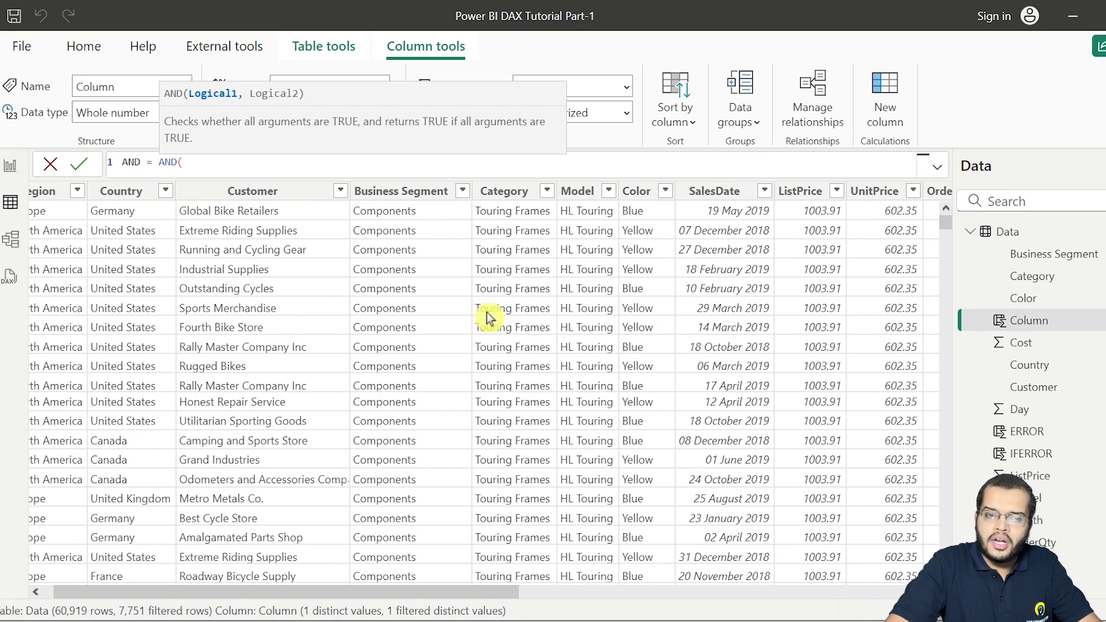
{"action": "scroll", "coordinate": [486, 312], "scroll_direction": "right", "scroll_amount": 1}
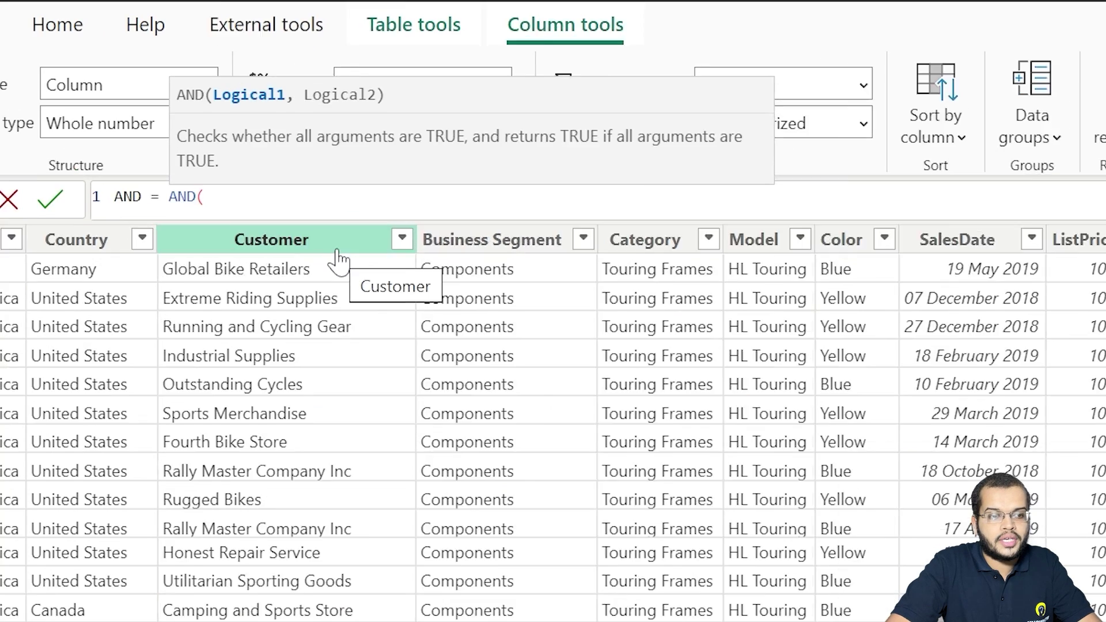
{"action": "type", "text": "BUSI"}
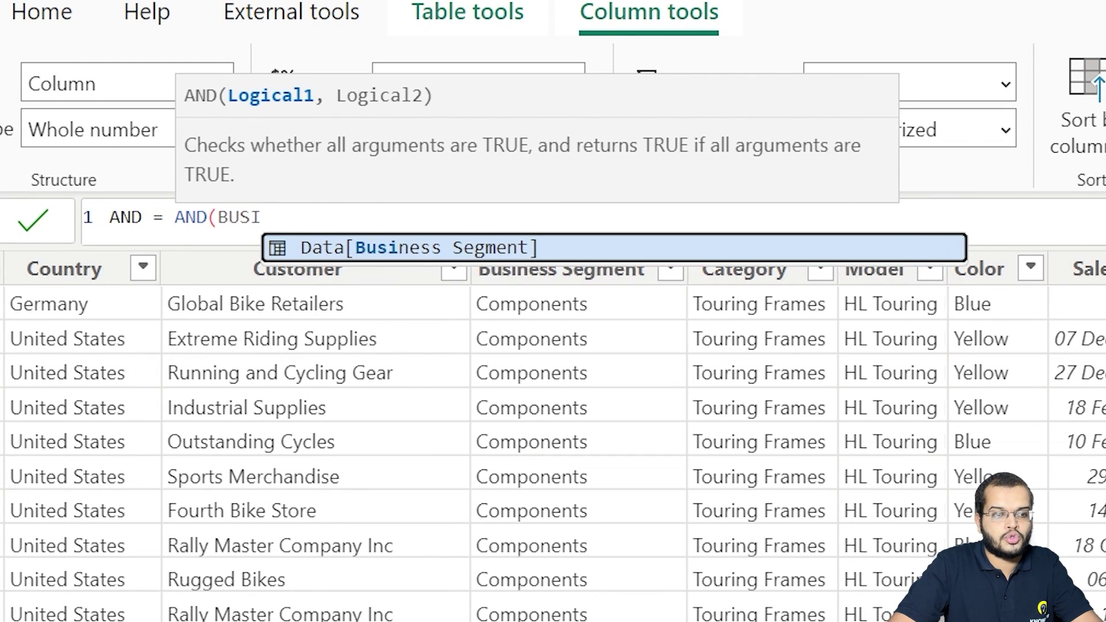
{"action": "left_click", "coordinate": [416, 248]}
{"action": "type", "text": "=\"COMPONENTS\","}
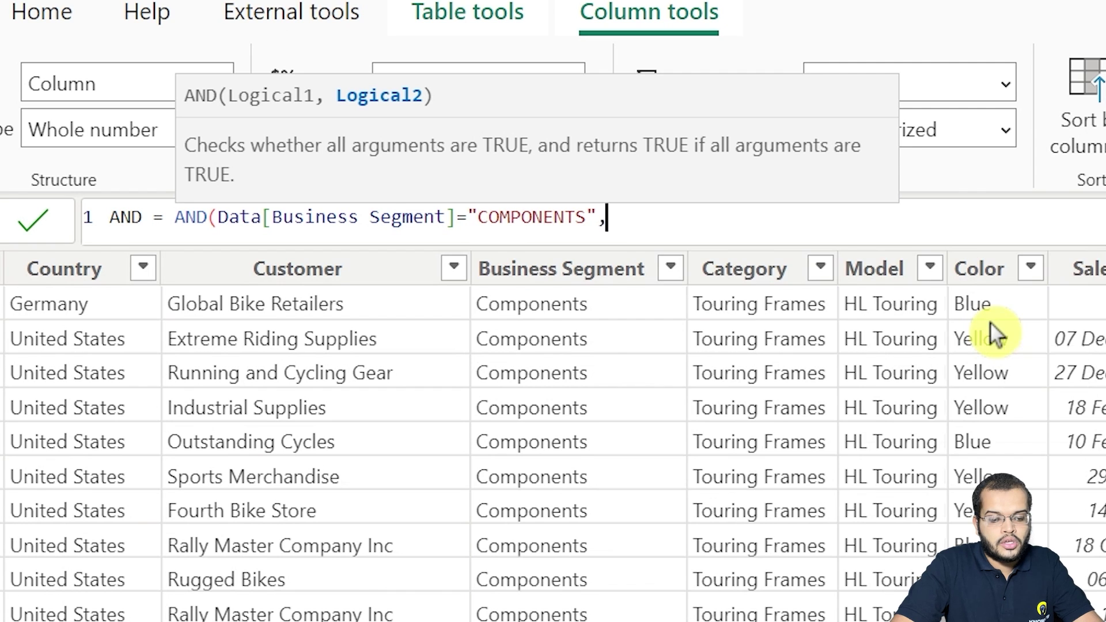
- Complete the AND function with Data[Color]="YELLOW" as its second condition and commit the formula
{"action": "type", "text": "COLO"}
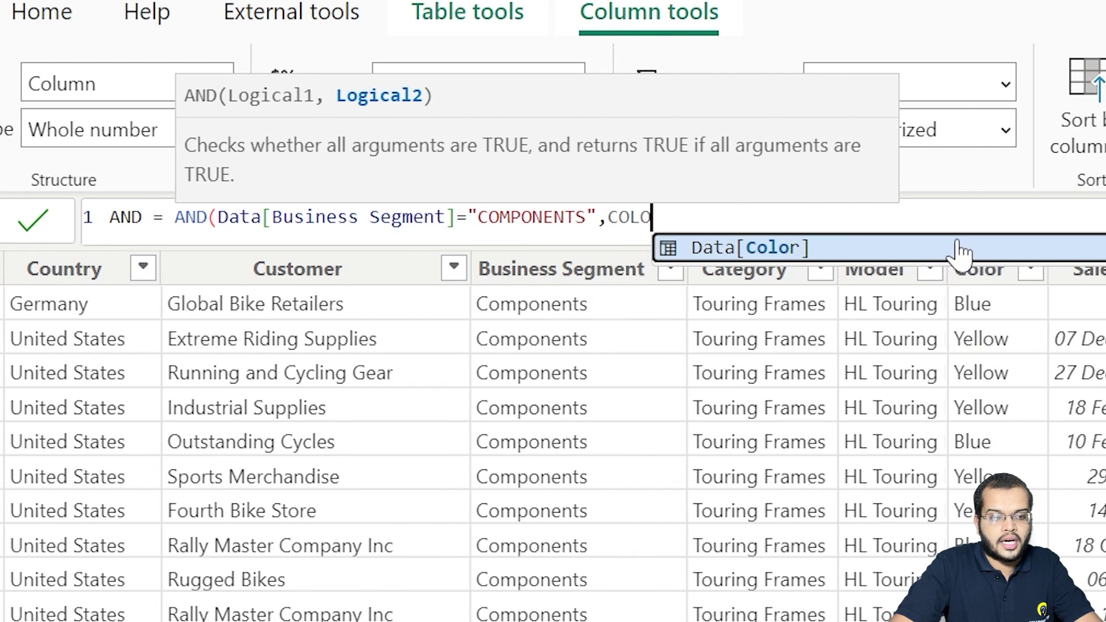
{"action": "key", "text": "Tab"}
{"action": "type", "text": "=\"YELLOW\")"}
{"action": "key", "text": "Return"}
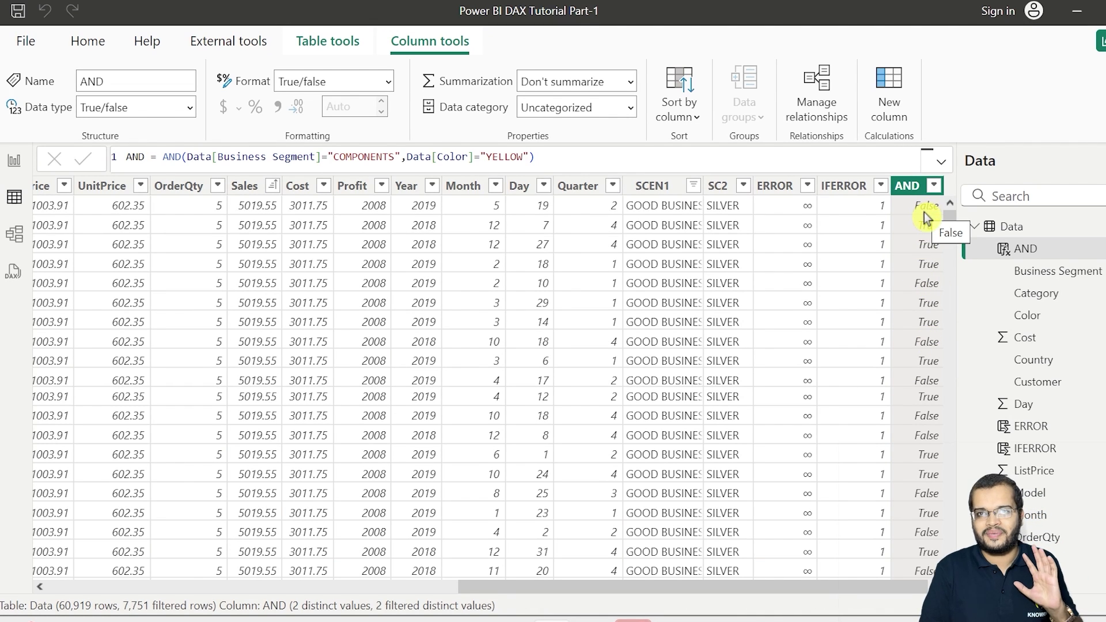
{"action": "left_click_drag", "start_coordinate": [346, 157], "coordinate": [535, 158]}
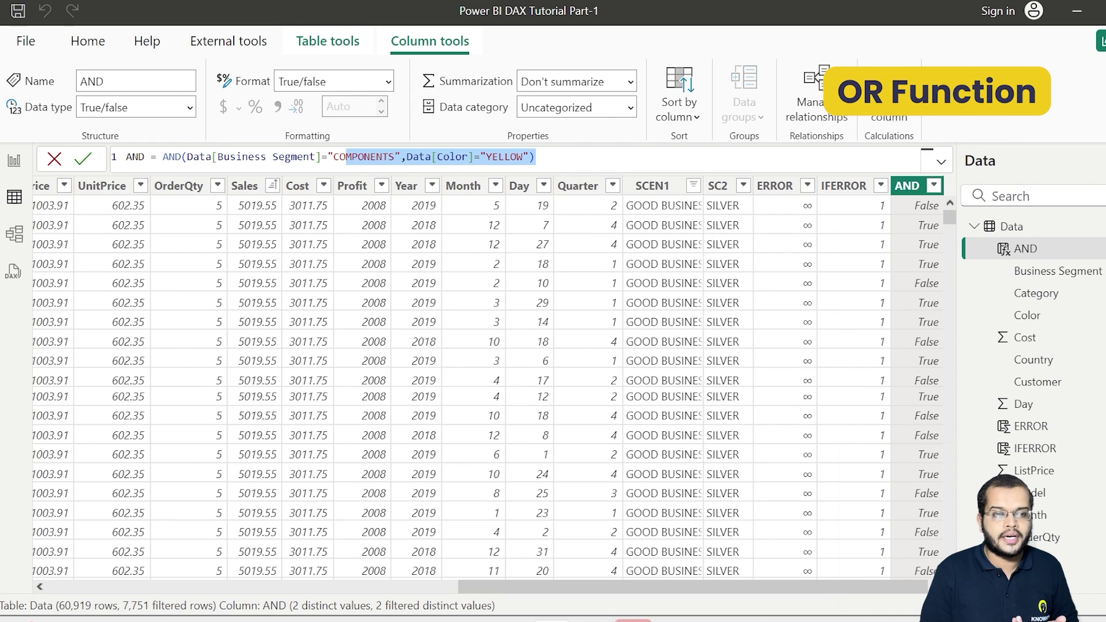
- Add a new calculated column named OR to the Data table and start its formula with the OR function
{"action": "left_click", "coordinate": [896, 98]}
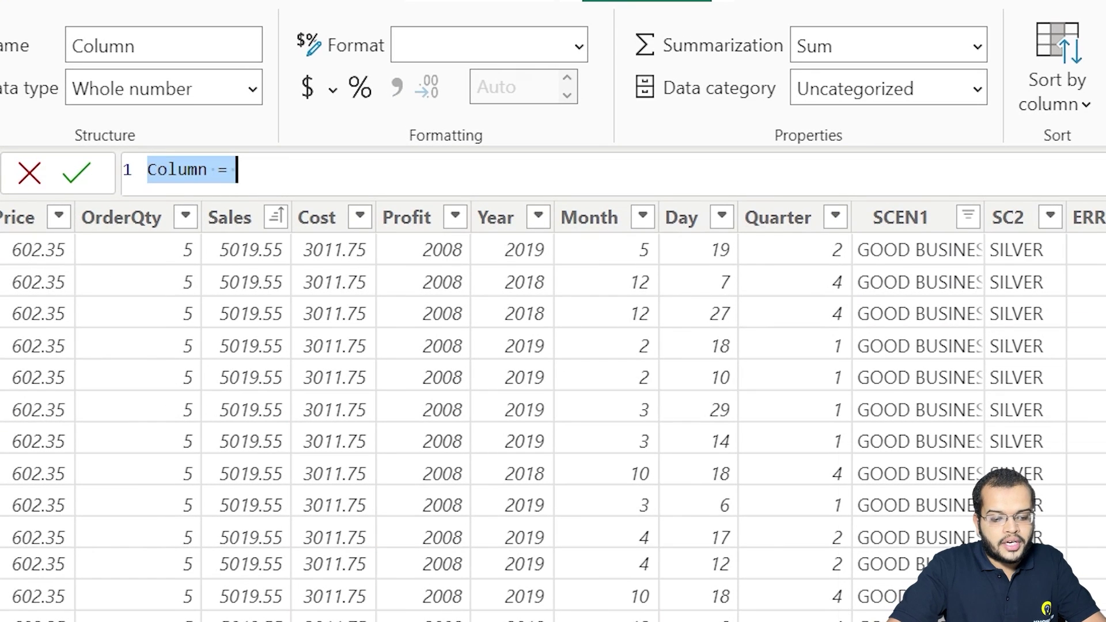
{"action": "type", "text": "OR = OR"}
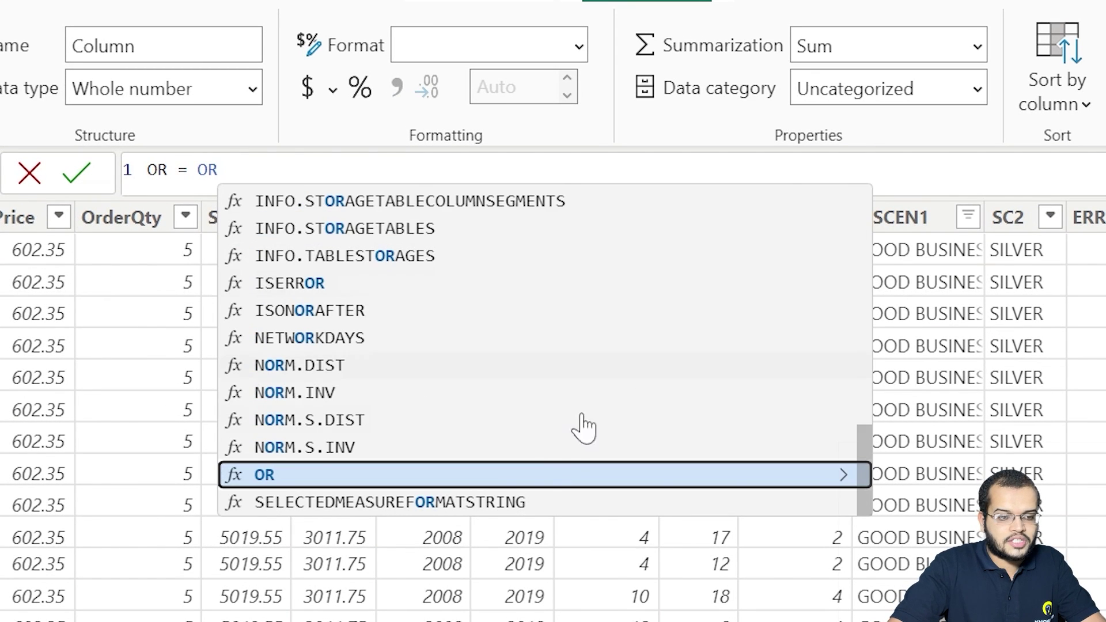
{"action": "left_click", "coordinate": [526, 474]}
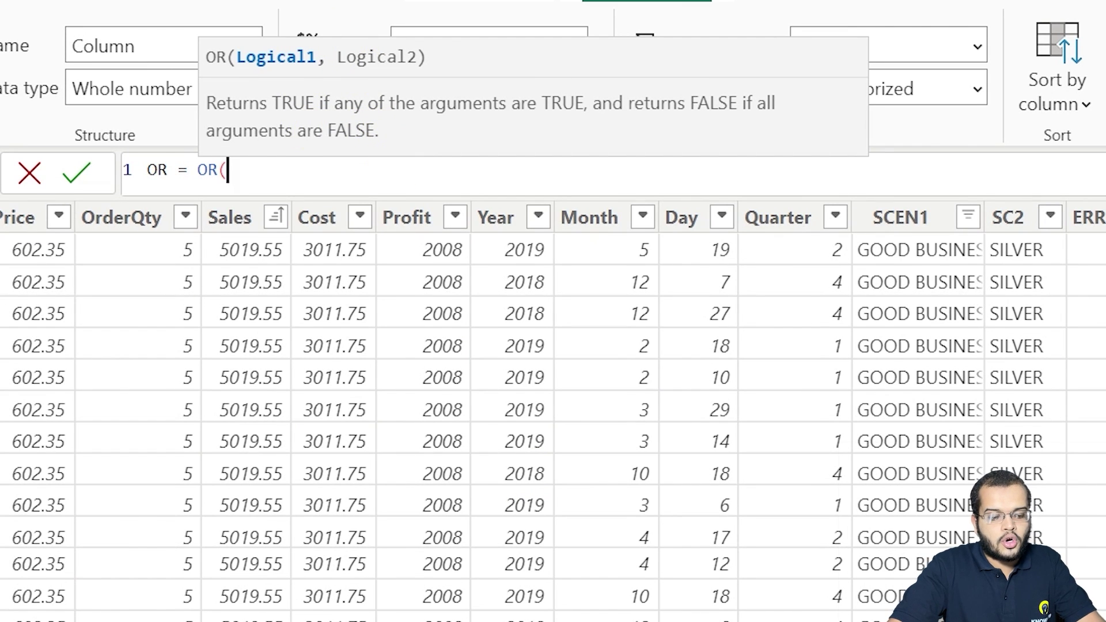
- Enter Data[Business Segment]="COMPONENTS" as the first condition of the OR function
{"action": "type", "text": "BUSIN"}
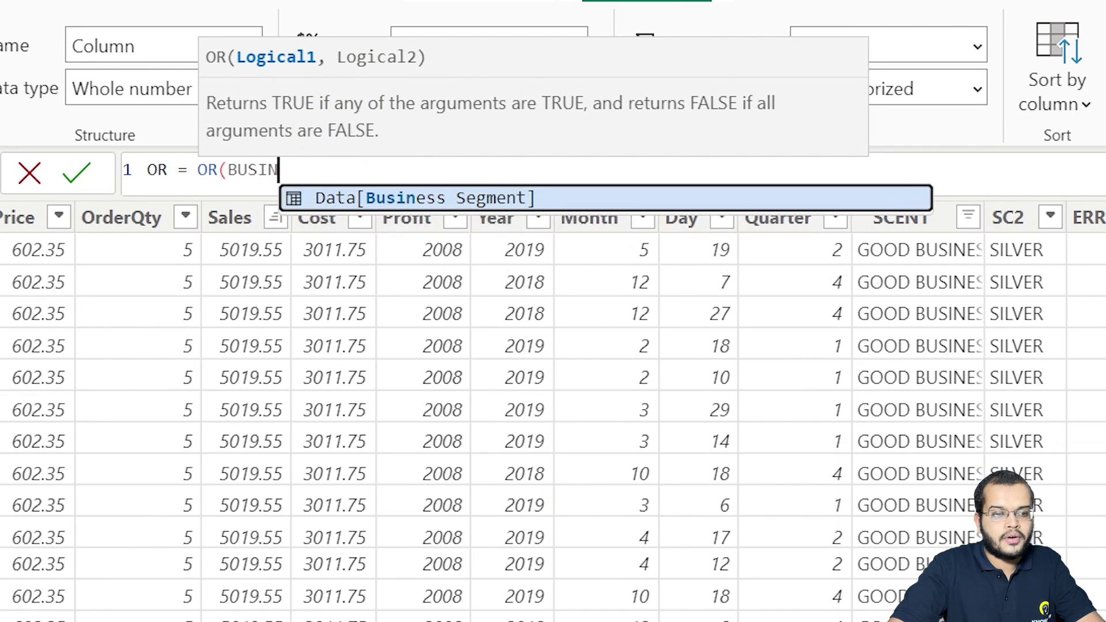
{"action": "left_click", "coordinate": [405, 198]}
{"action": "type", "text": "="}
{"action": "type", "text": "\"CO"}
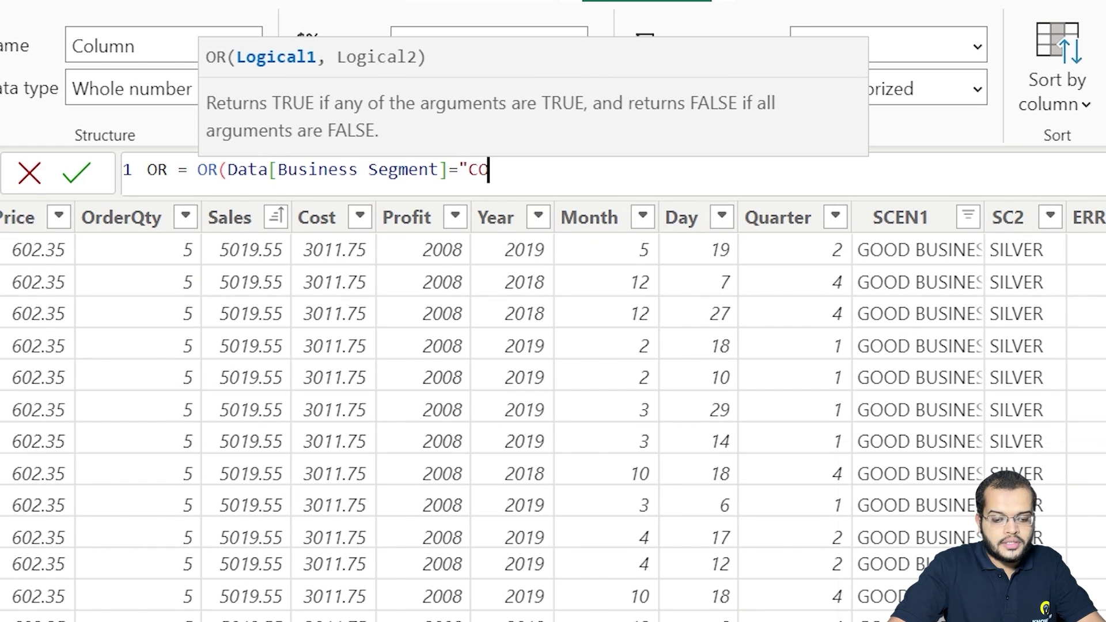
{"action": "type", "text": "MPONENTS"}
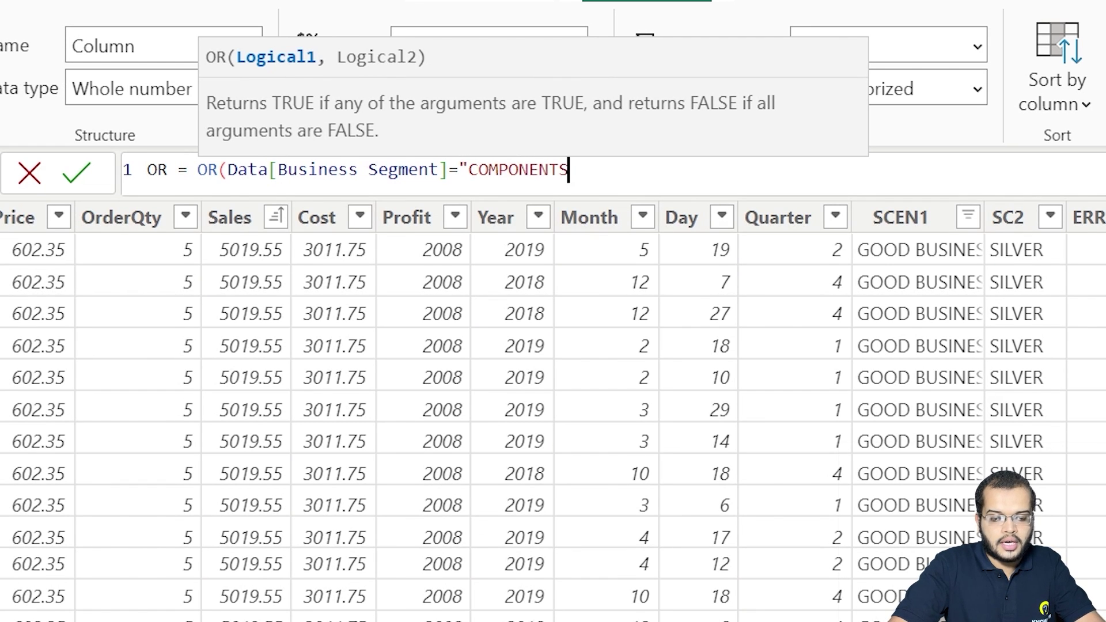
{"action": "type", "text": "\","}
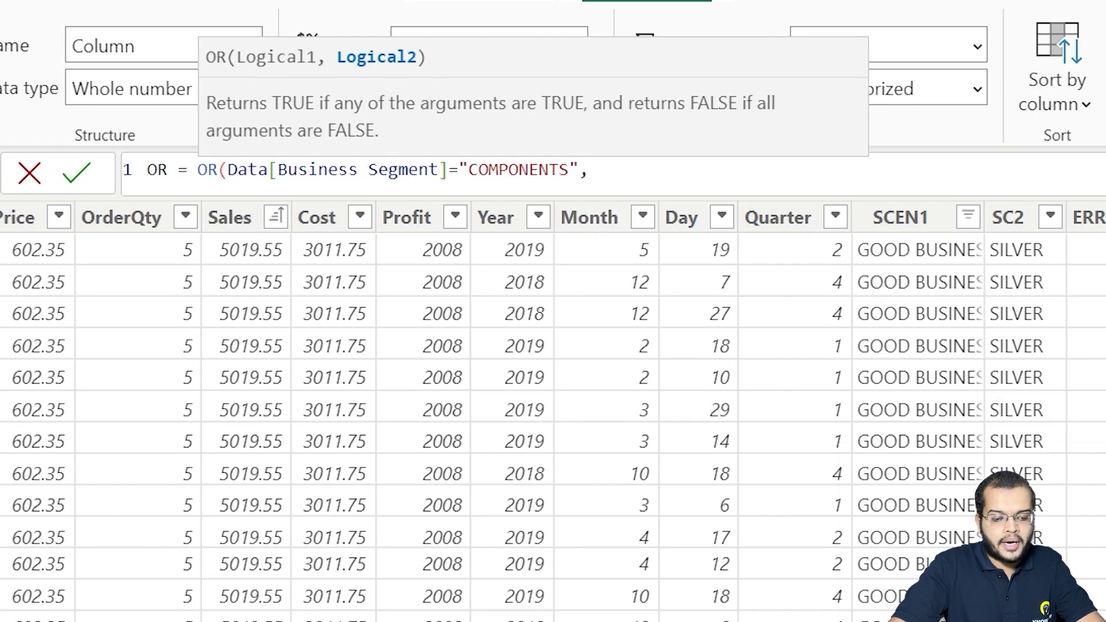
- Complete the OR function with Data[Color]="YELLOW" as its second condition and commit the formula
{"action": "type", "text": "COLO"}
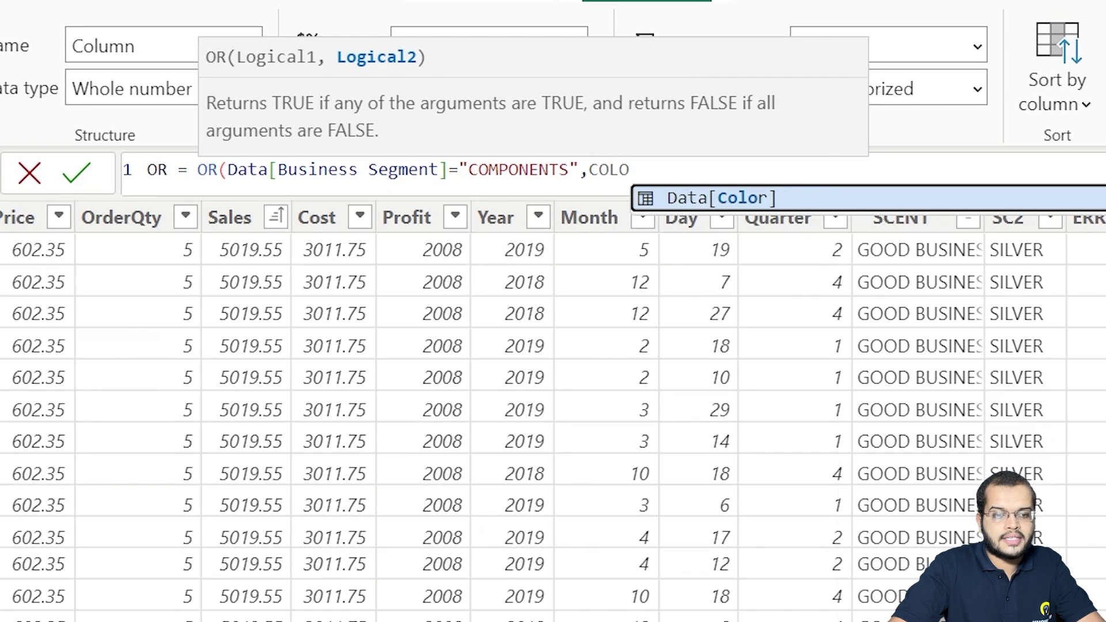
{"action": "left_click", "coordinate": [698, 199]}
{"action": "type", "text": "=\""}
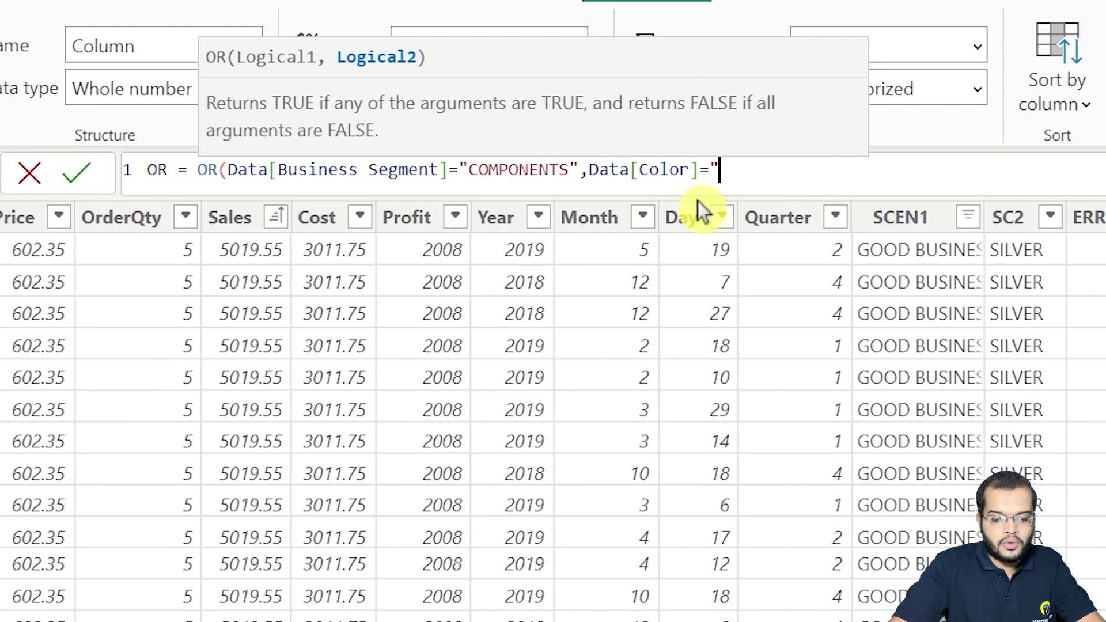
{"action": "type", "text": "YE;;"}
{"action": "key", "text": "BackSpace"}
{"action": "key", "text": "BackSpace"}
{"action": "type", "text": "LLOW"}
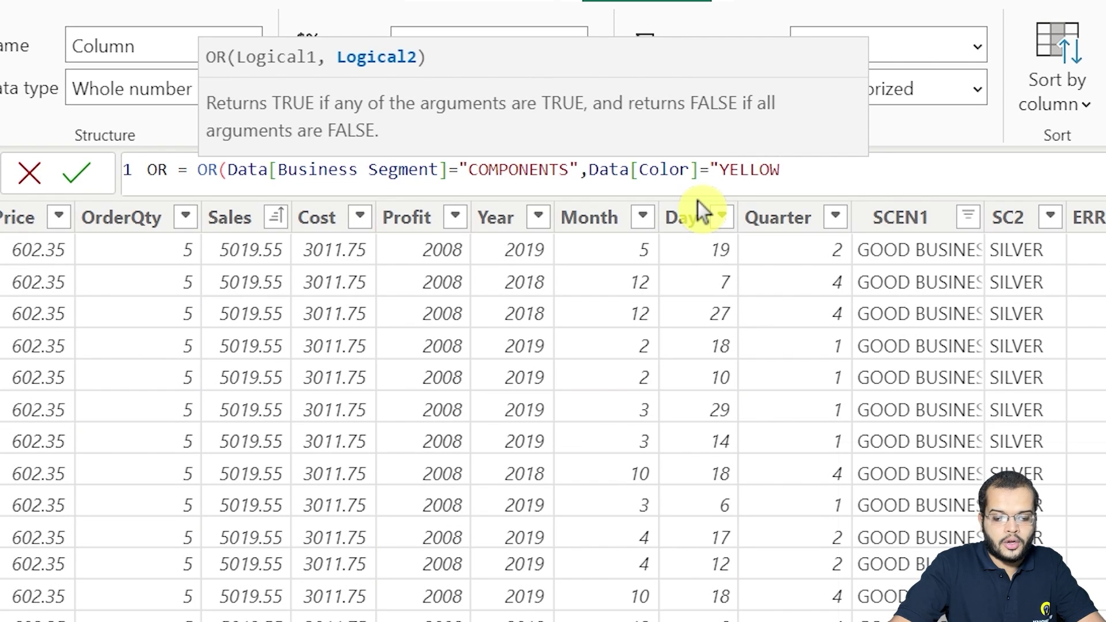
{"action": "type", "text": "\")"}
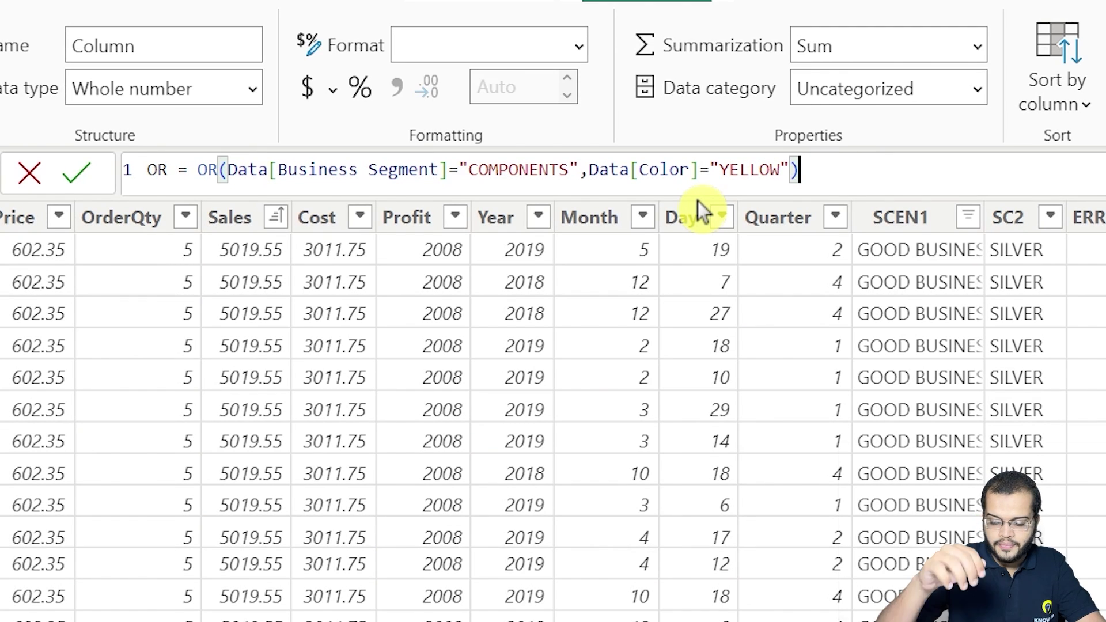
{"action": "key", "text": "Return"}
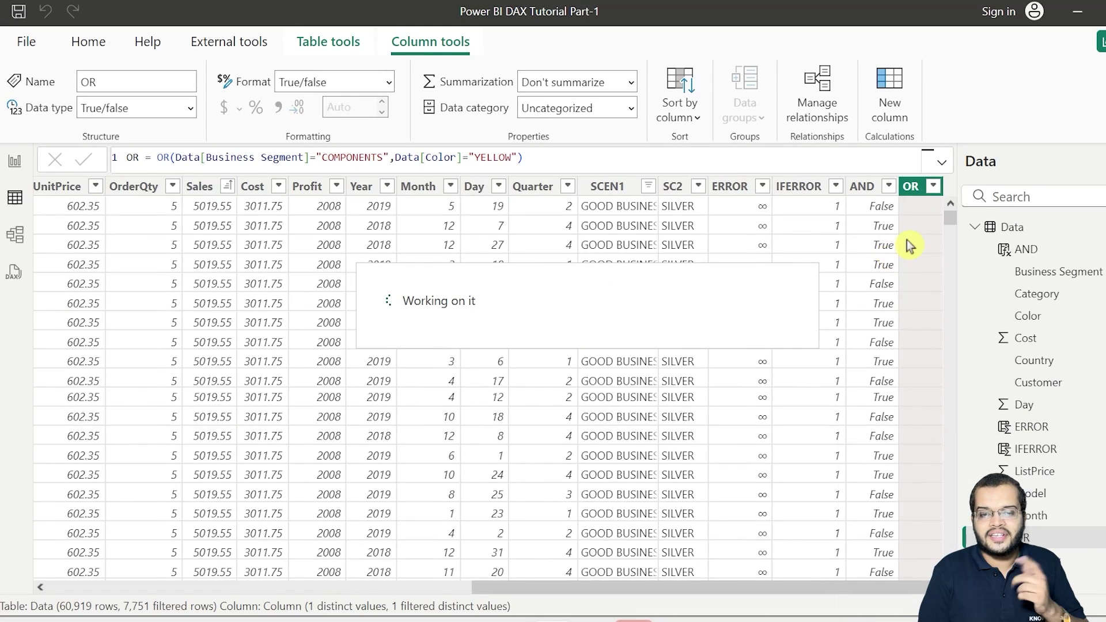
- Filter the OR column so that only the False rows are shown
{"action": "left_click", "coordinate": [935, 188]}
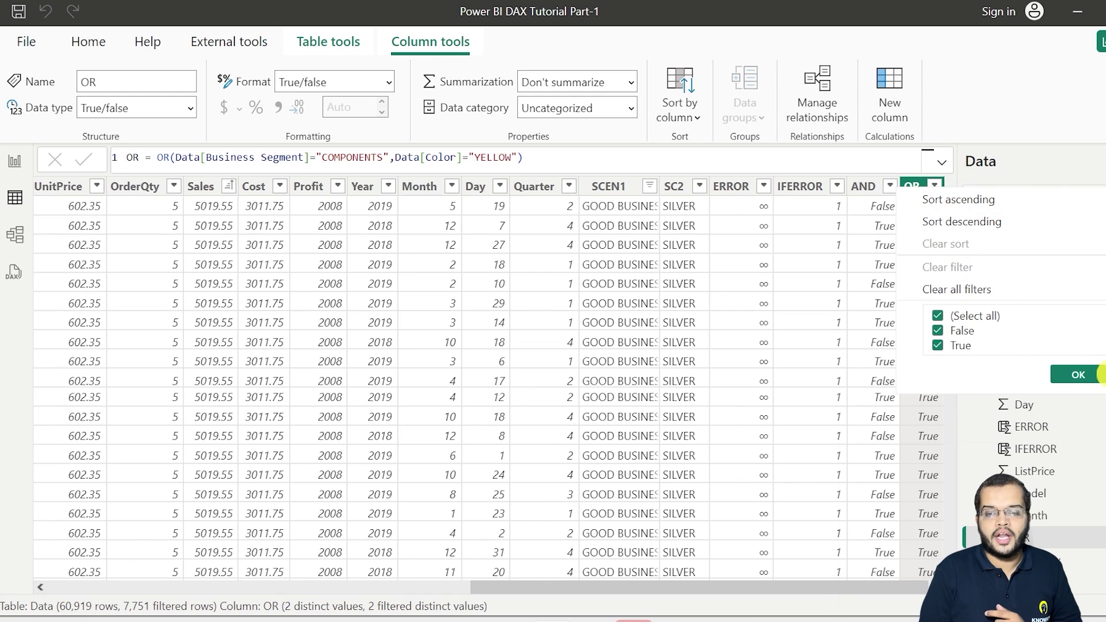
{"action": "left_click", "coordinate": [937, 316]}
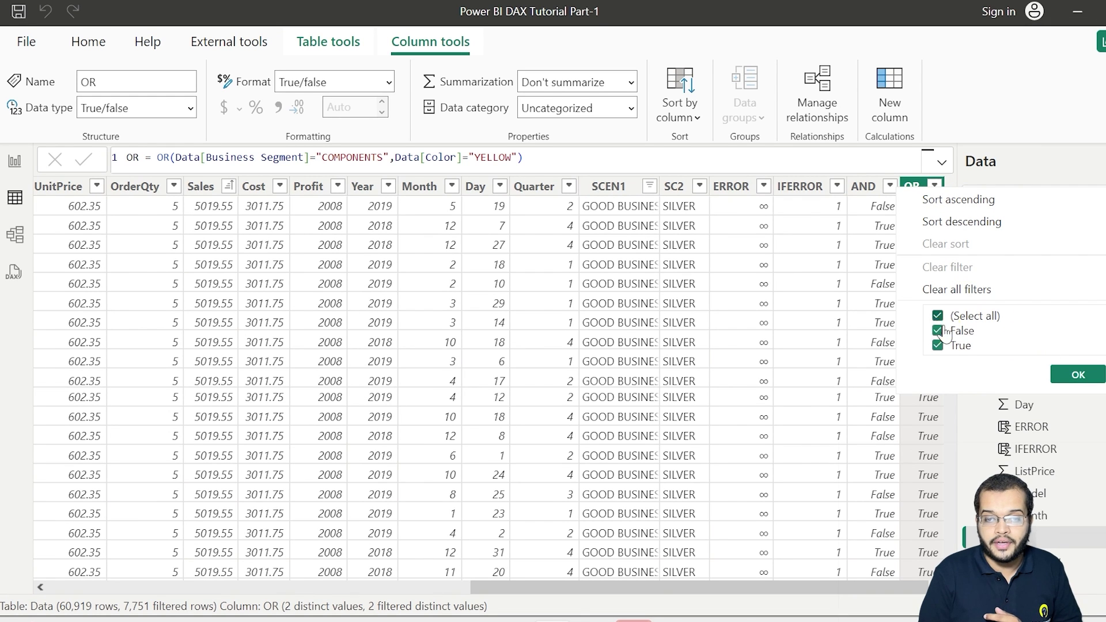
{"action": "left_click", "coordinate": [938, 331]}
{"action": "left_click", "coordinate": [1077, 375]}
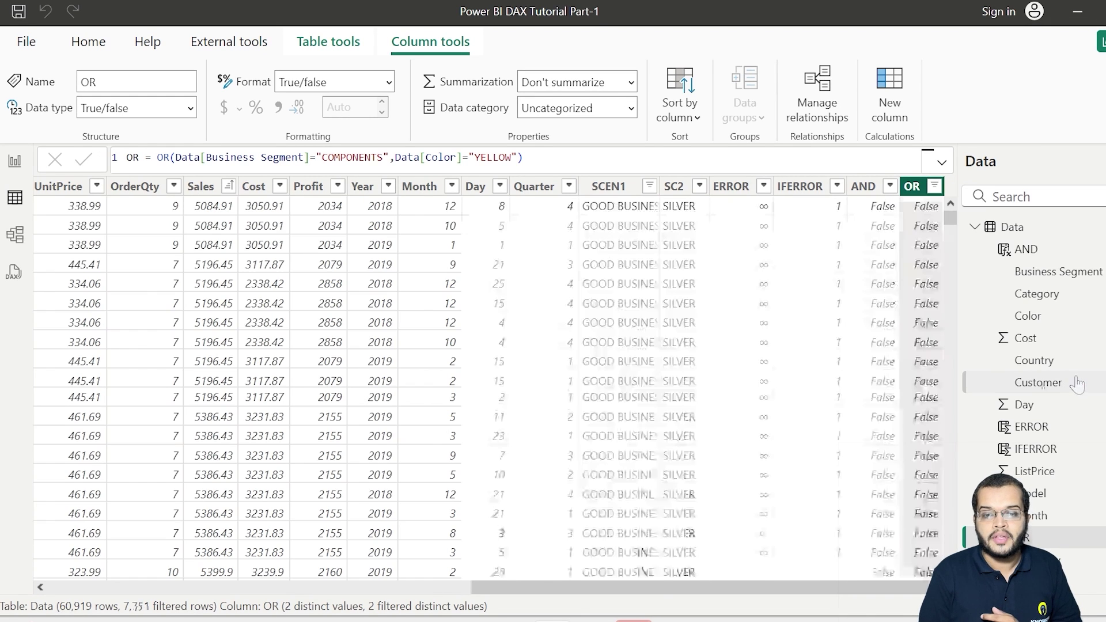
- Check which Business Segment values remain among the filtered rows, leaving that column's filter unchanged
{"action": "left_click_drag", "start_coordinate": [703, 588], "coordinate": [140, 586]}
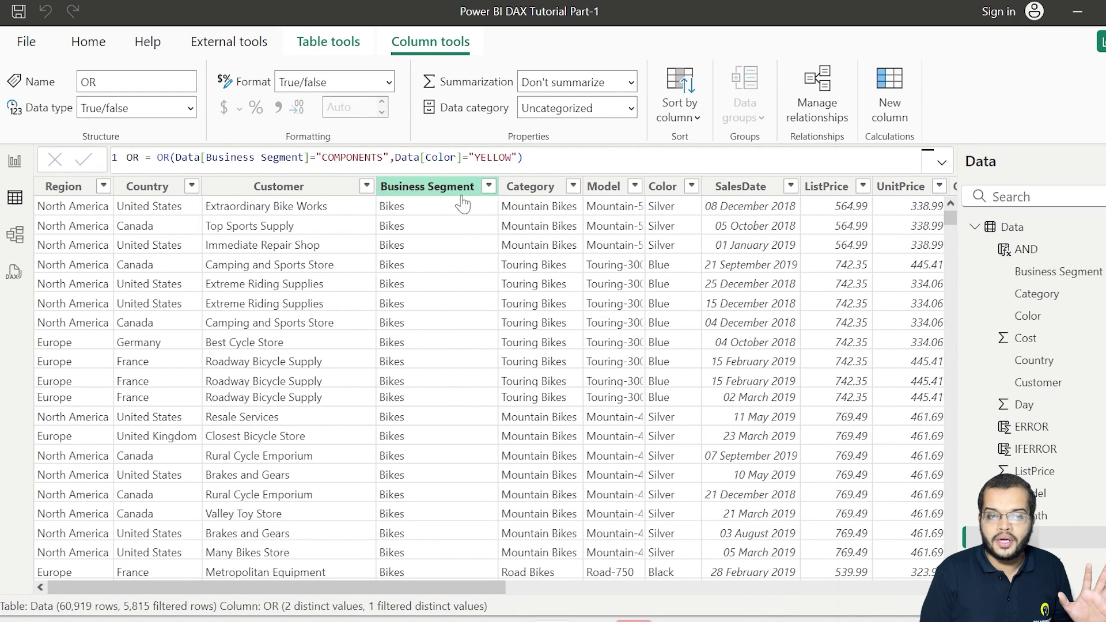
{"action": "left_click", "coordinate": [489, 186]}
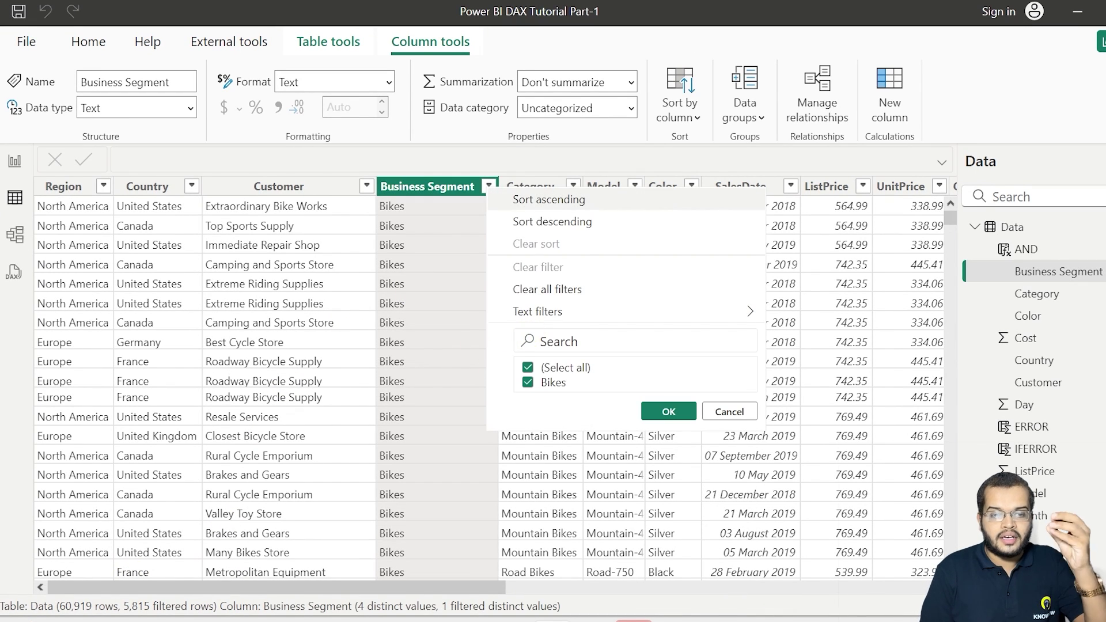
{"action": "left_click", "coordinate": [727, 411]}
- Reset the OR column's filter to include both True and False rows
{"action": "left_click_drag", "start_coordinate": [489, 587], "coordinate": [928, 587]}
{"action": "left_click", "coordinate": [912, 186]}
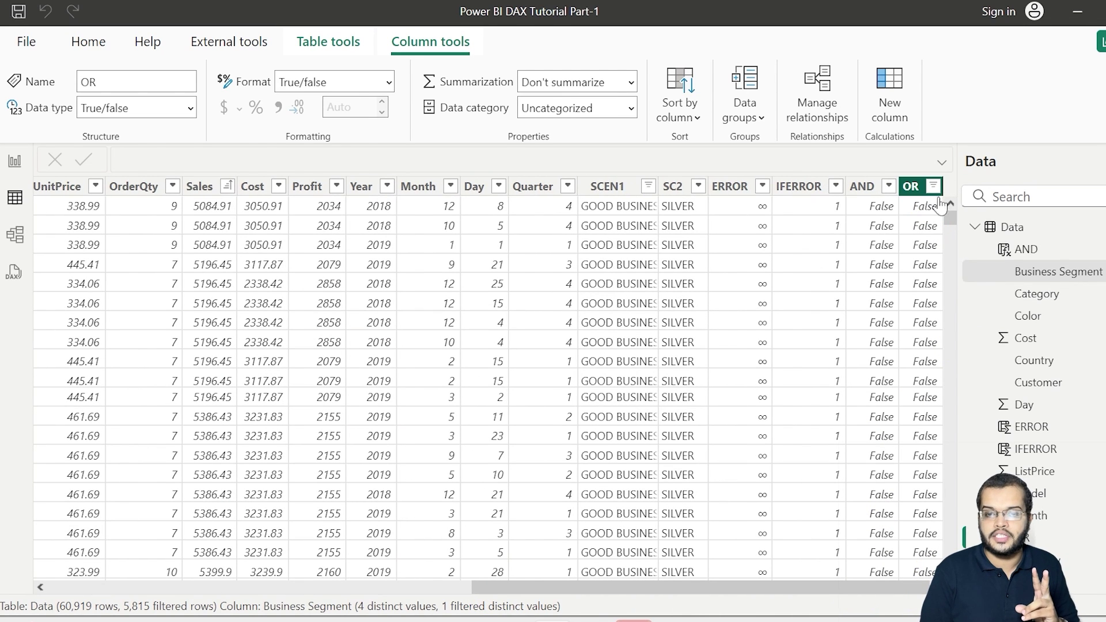
{"action": "left_click", "coordinate": [934, 186]}
{"action": "left_click", "coordinate": [937, 320]}
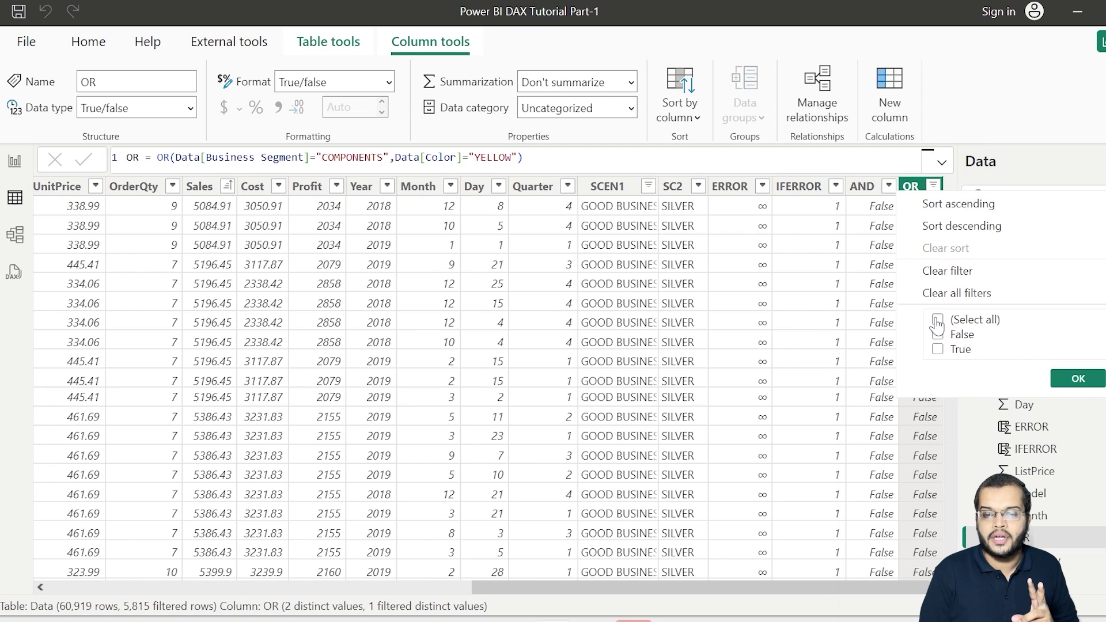
{"action": "left_click", "coordinate": [937, 349]}
{"action": "left_click", "coordinate": [1077, 379]}
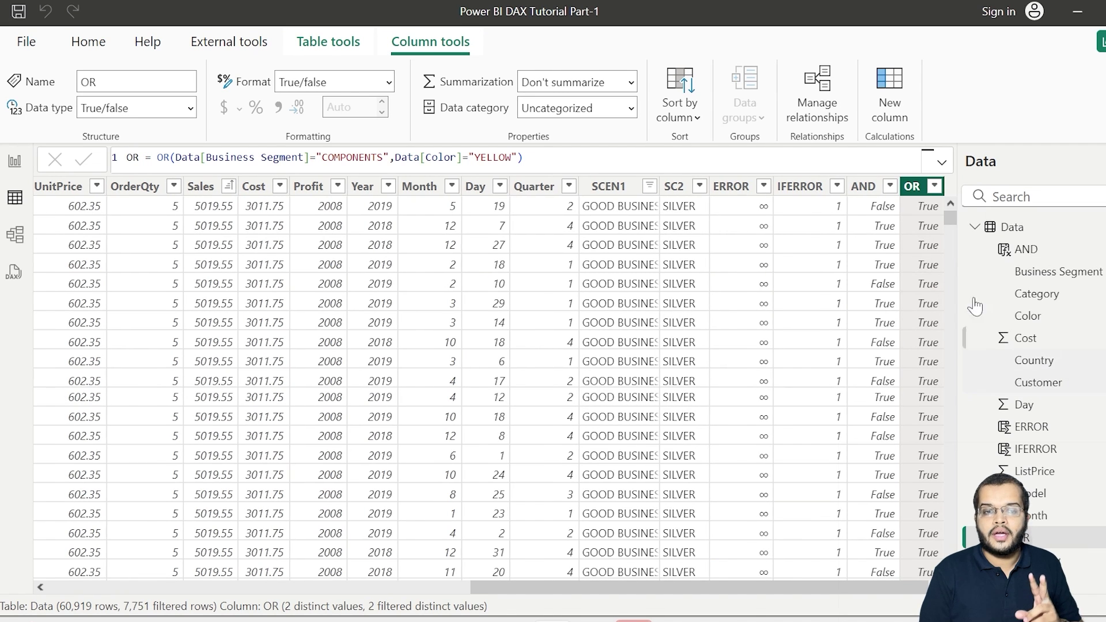